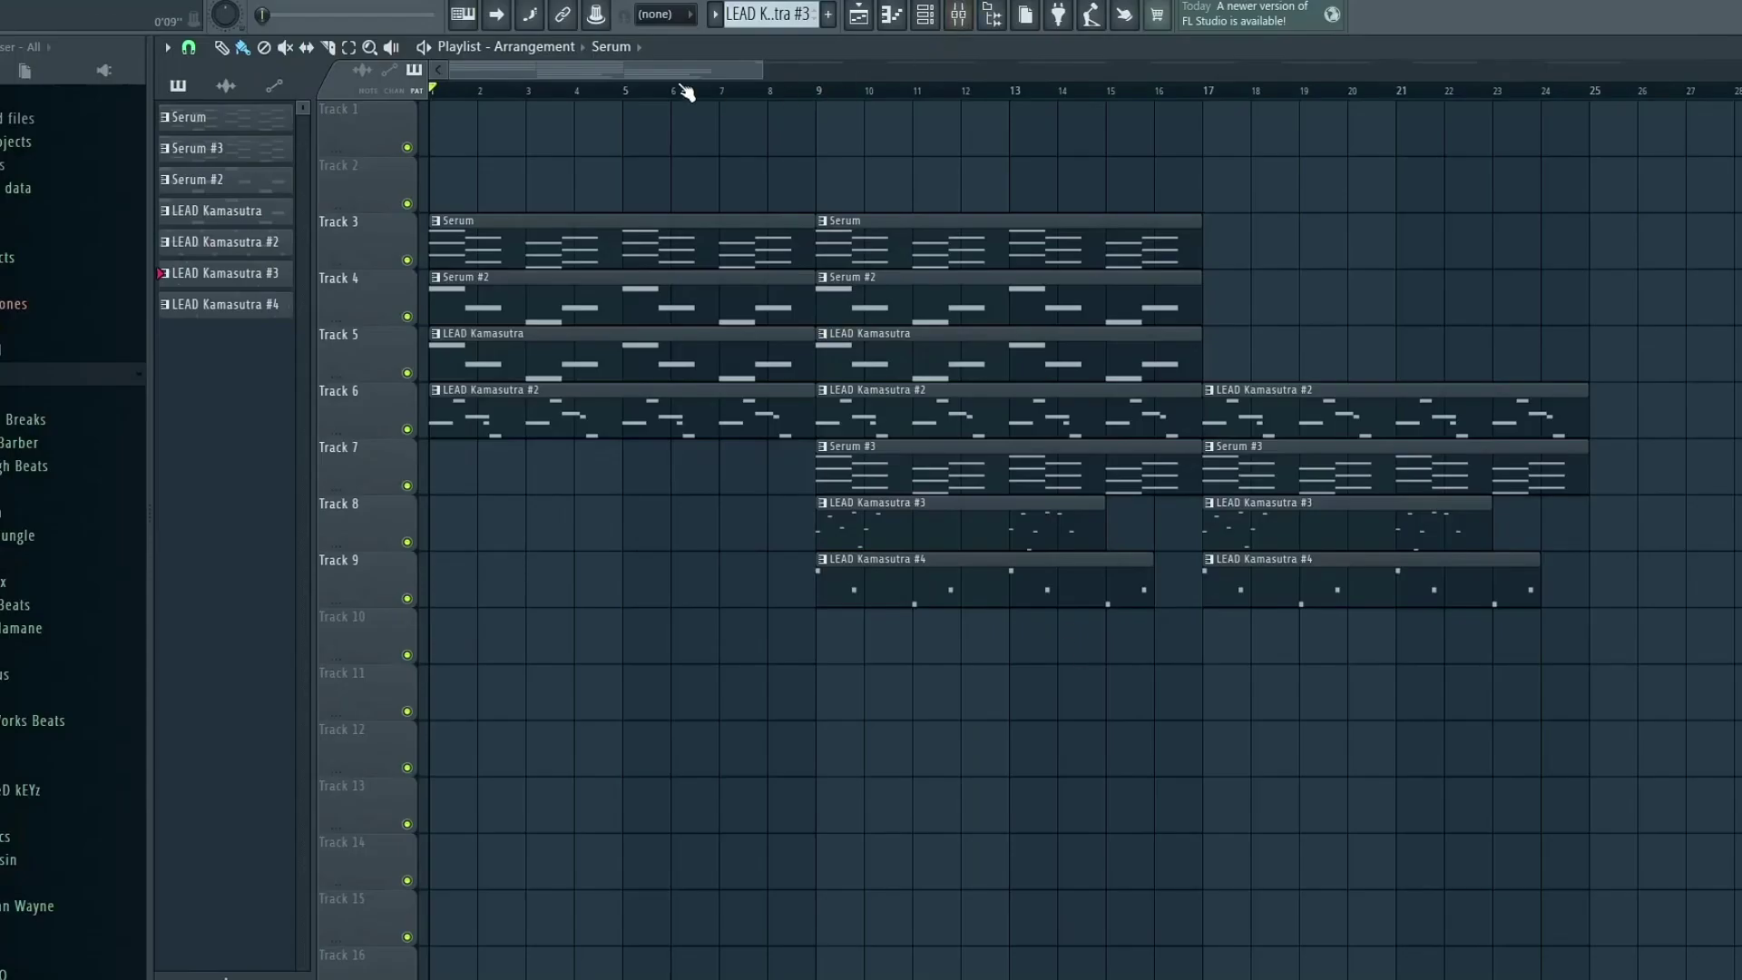
Select the extra Track 3 clips, zoom back to the first bars, and solo Track 3.
scroll(685, 92, "down", 6)
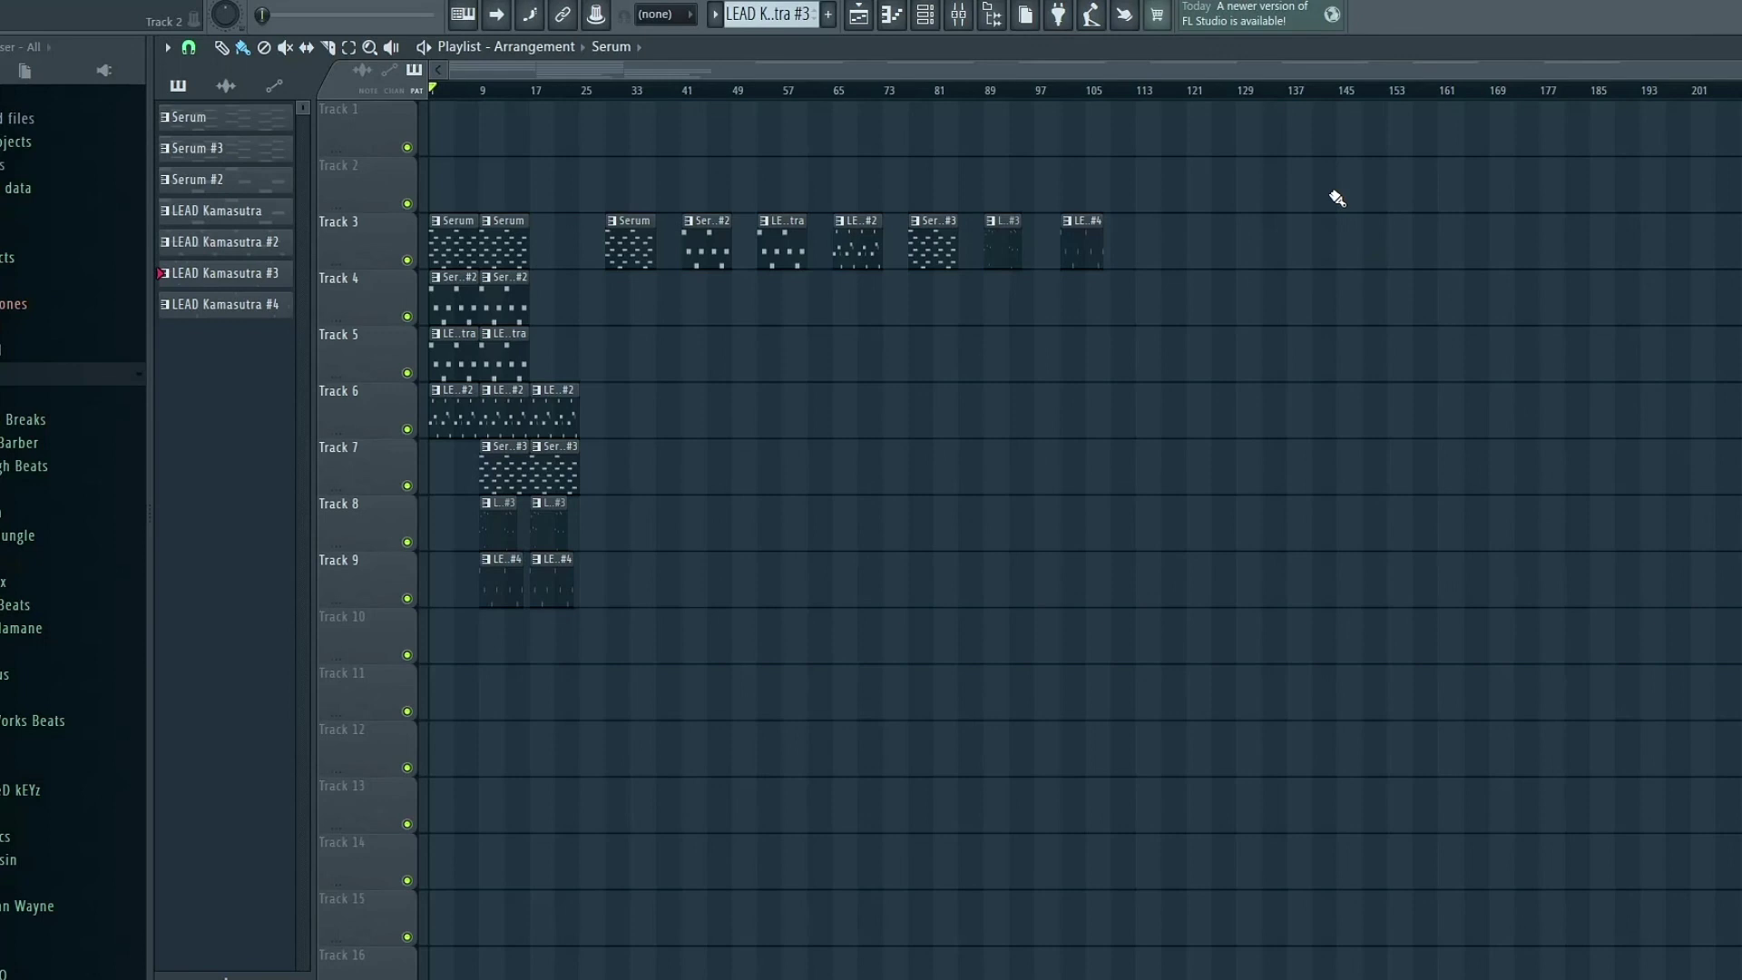
left_click_drag(1332, 198, 581, 263)
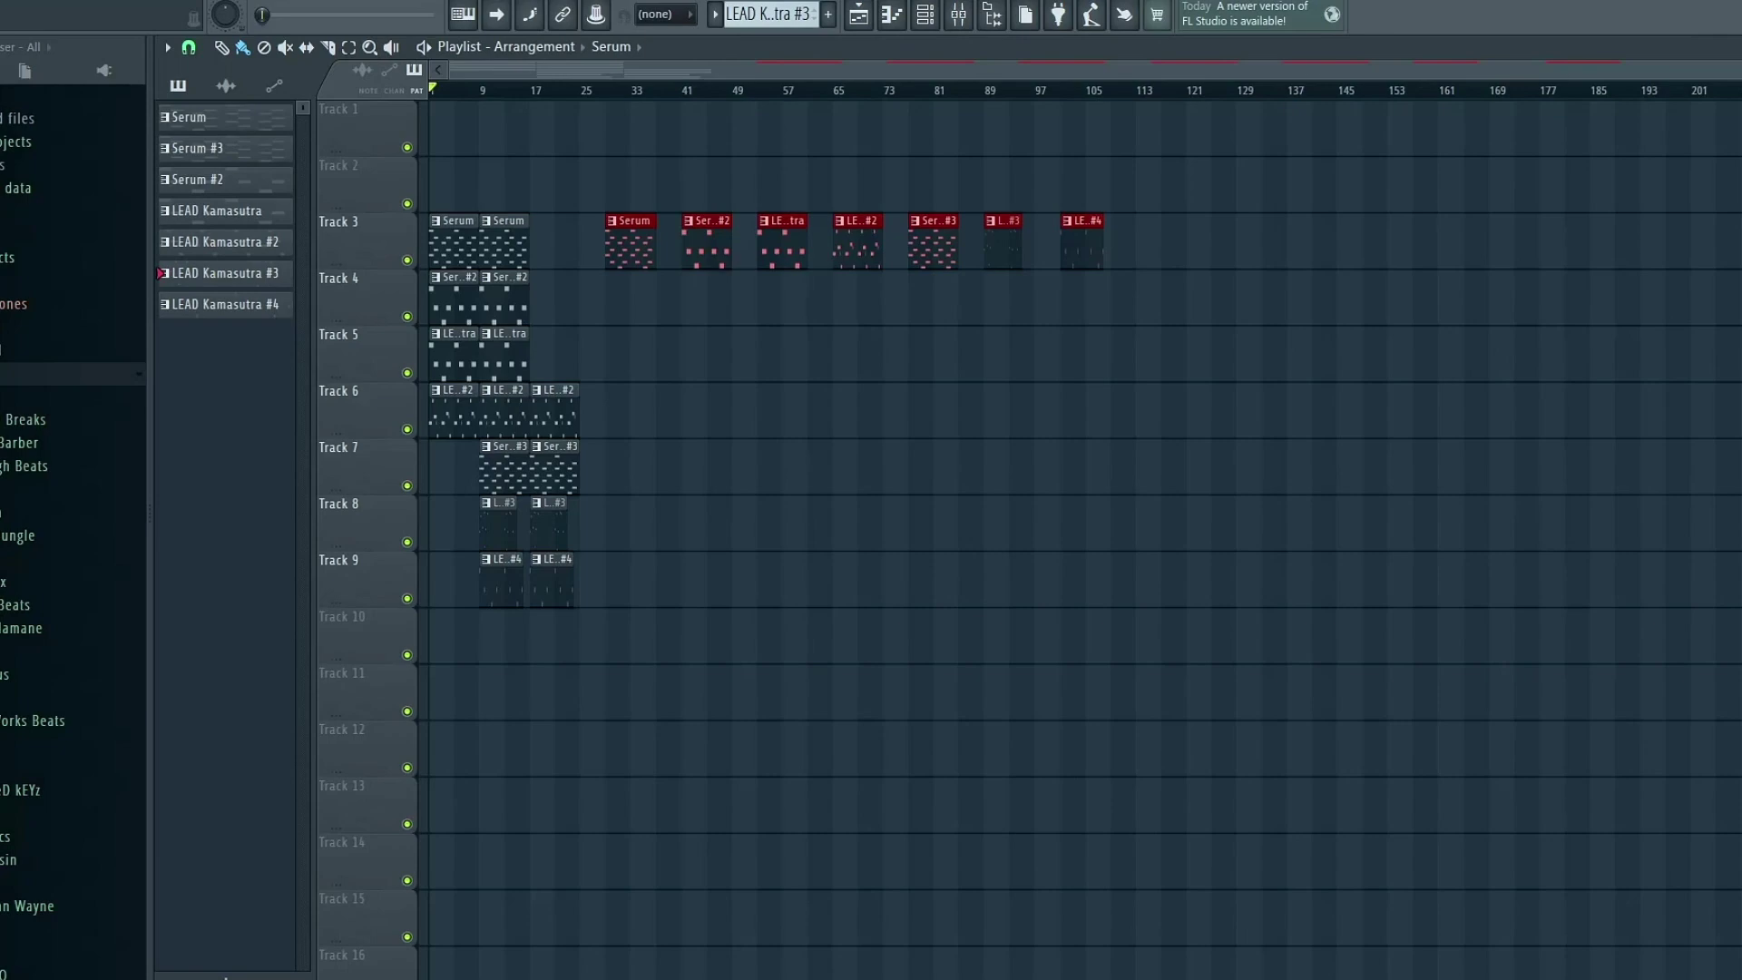
left_click_drag(632, 77, 621, 113)
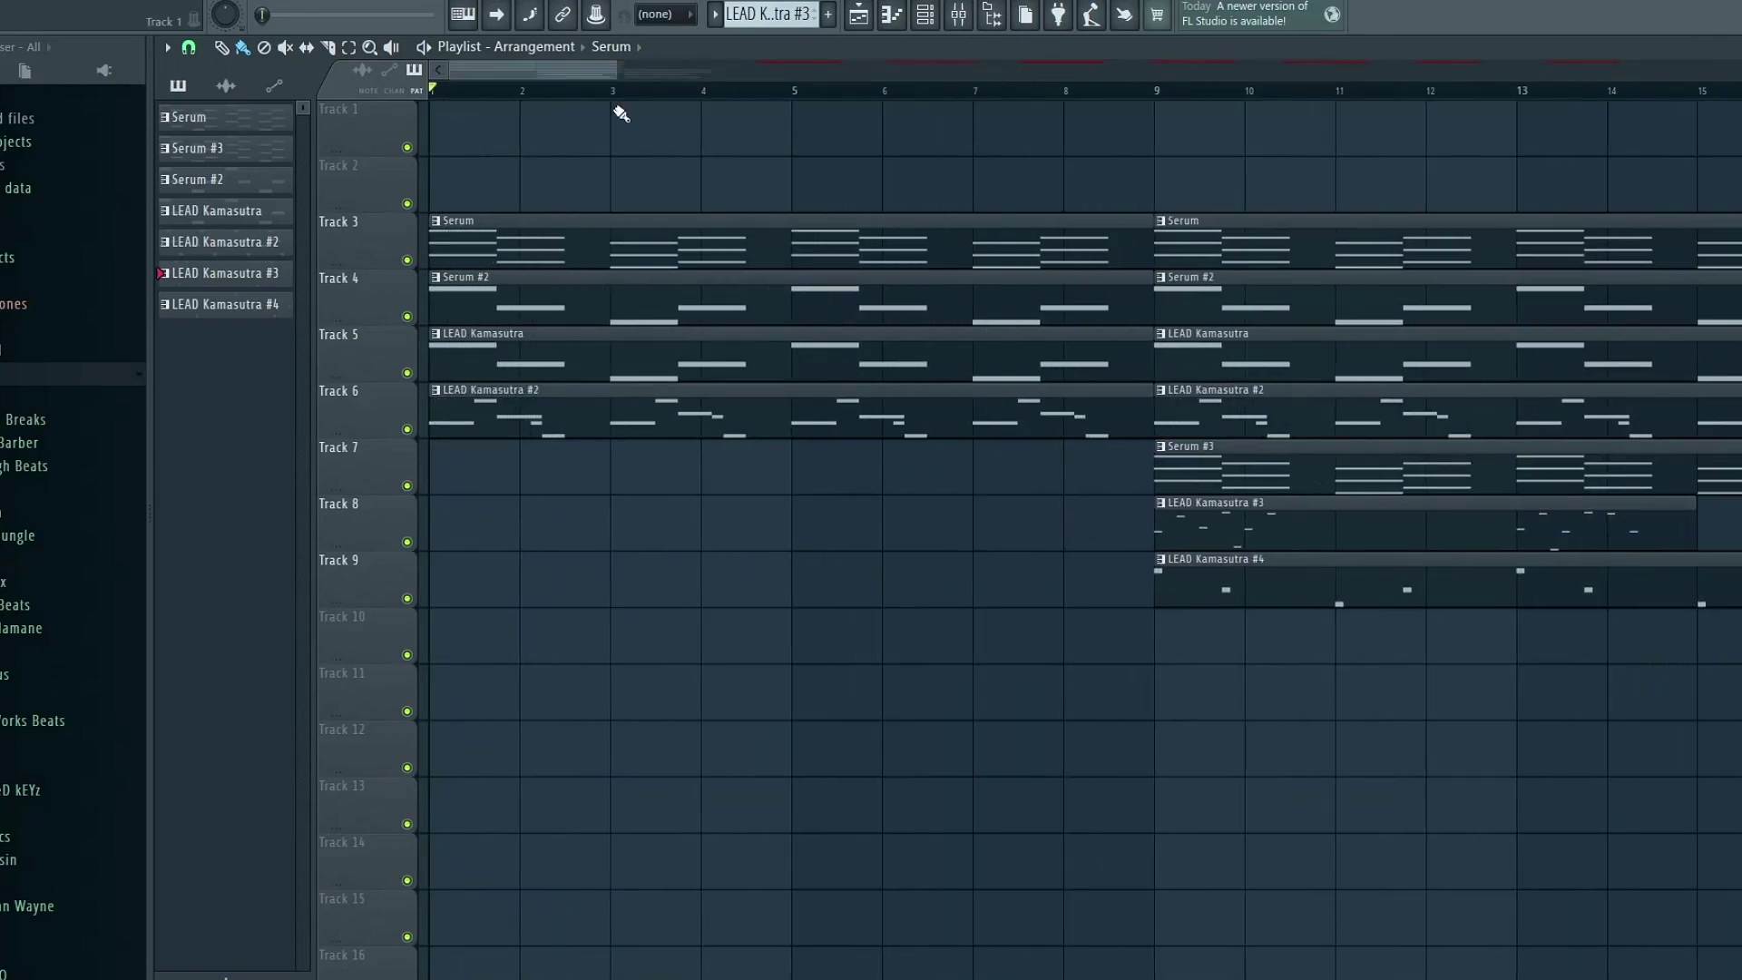
right_click(407, 260)
In the Serum clip's notes, shift the F#6 note down an octave and back up.
double_click(501, 234)
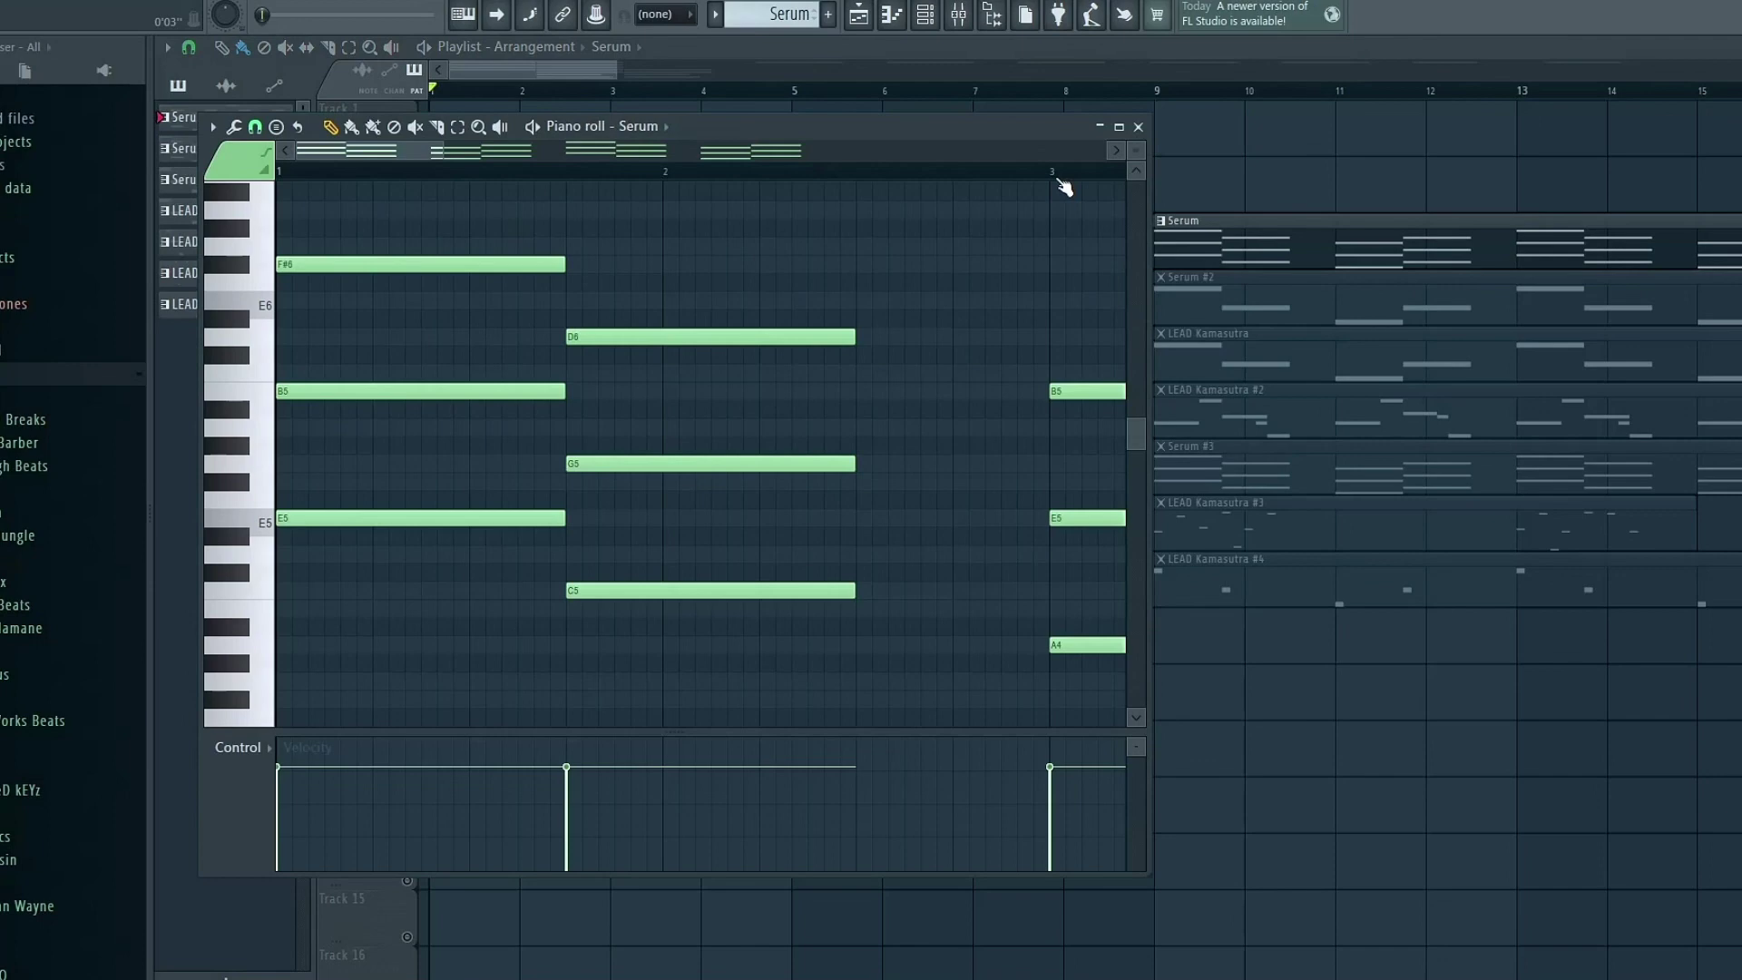
left_click(1119, 126)
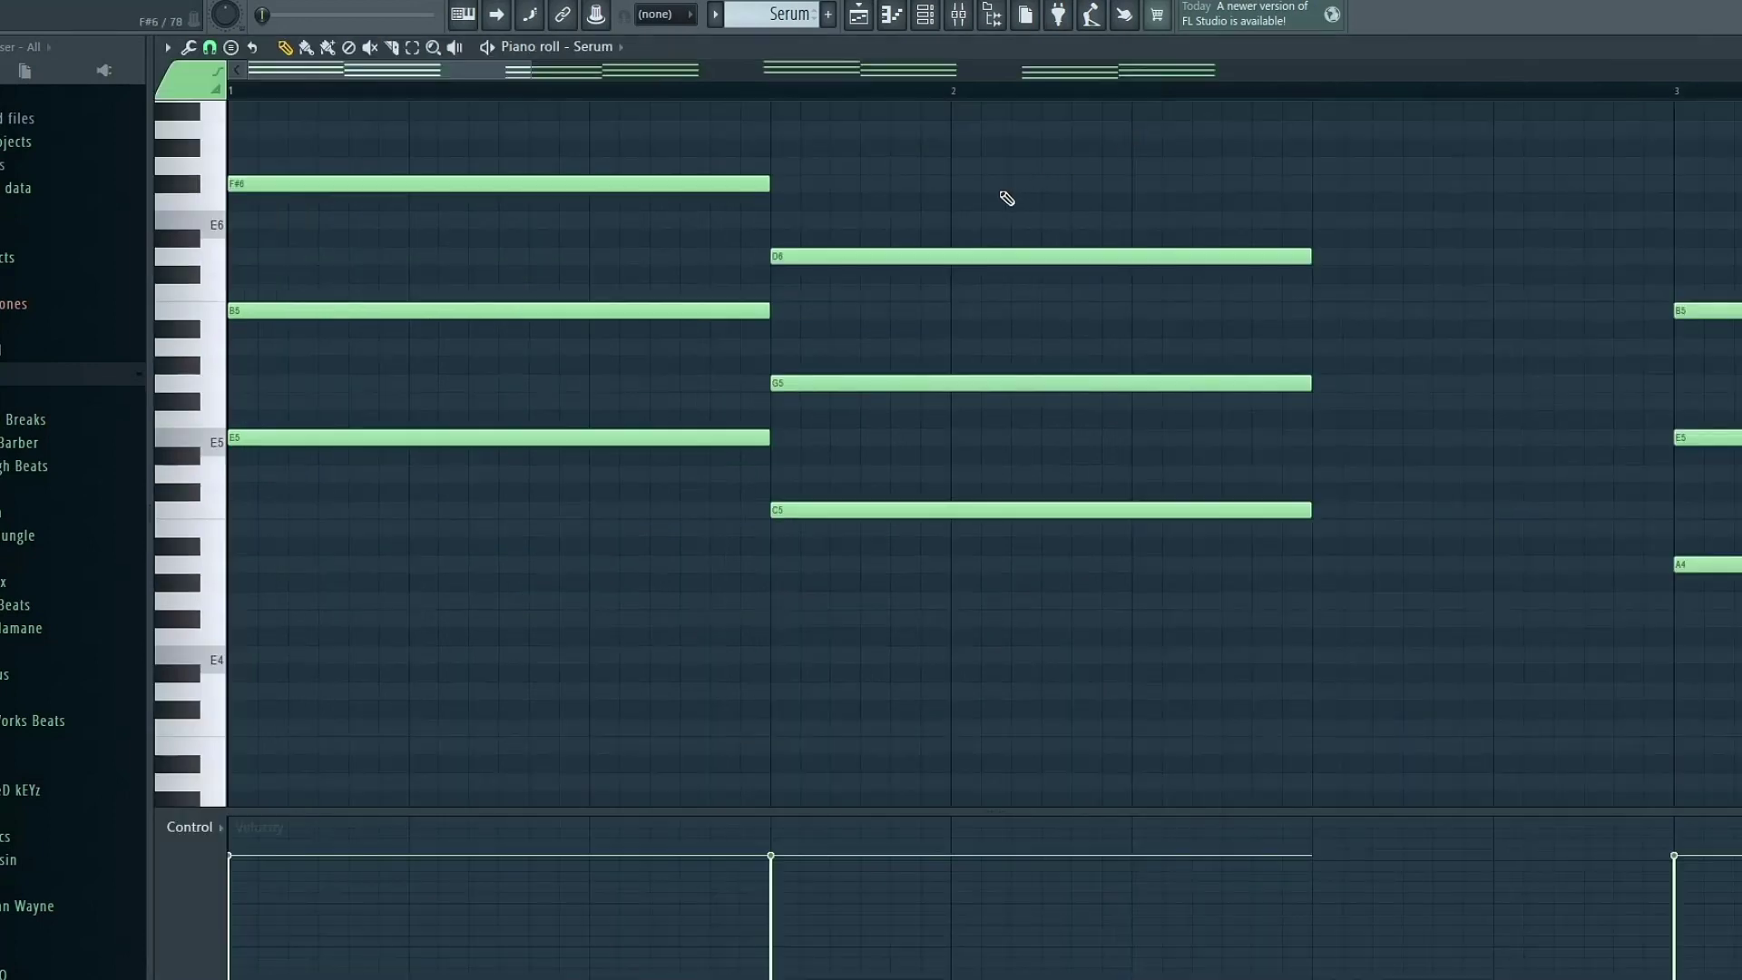
scroll(635, 453, "up", 3)
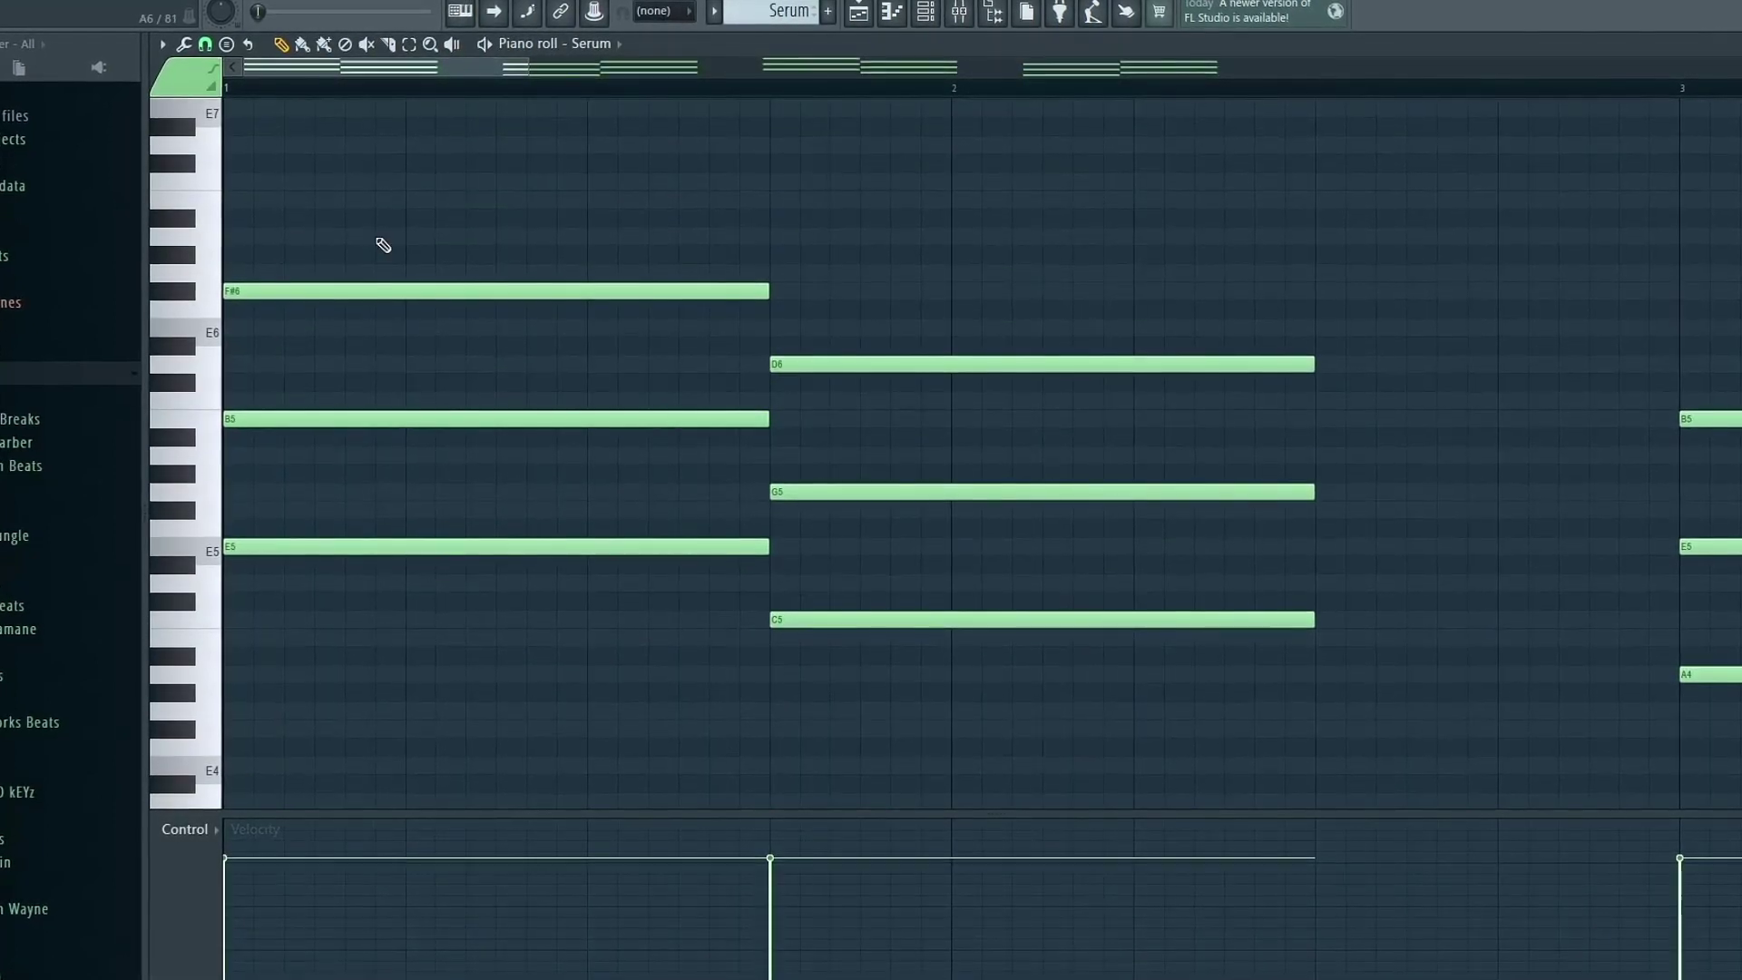
left_click_drag(395, 232, 393, 338)
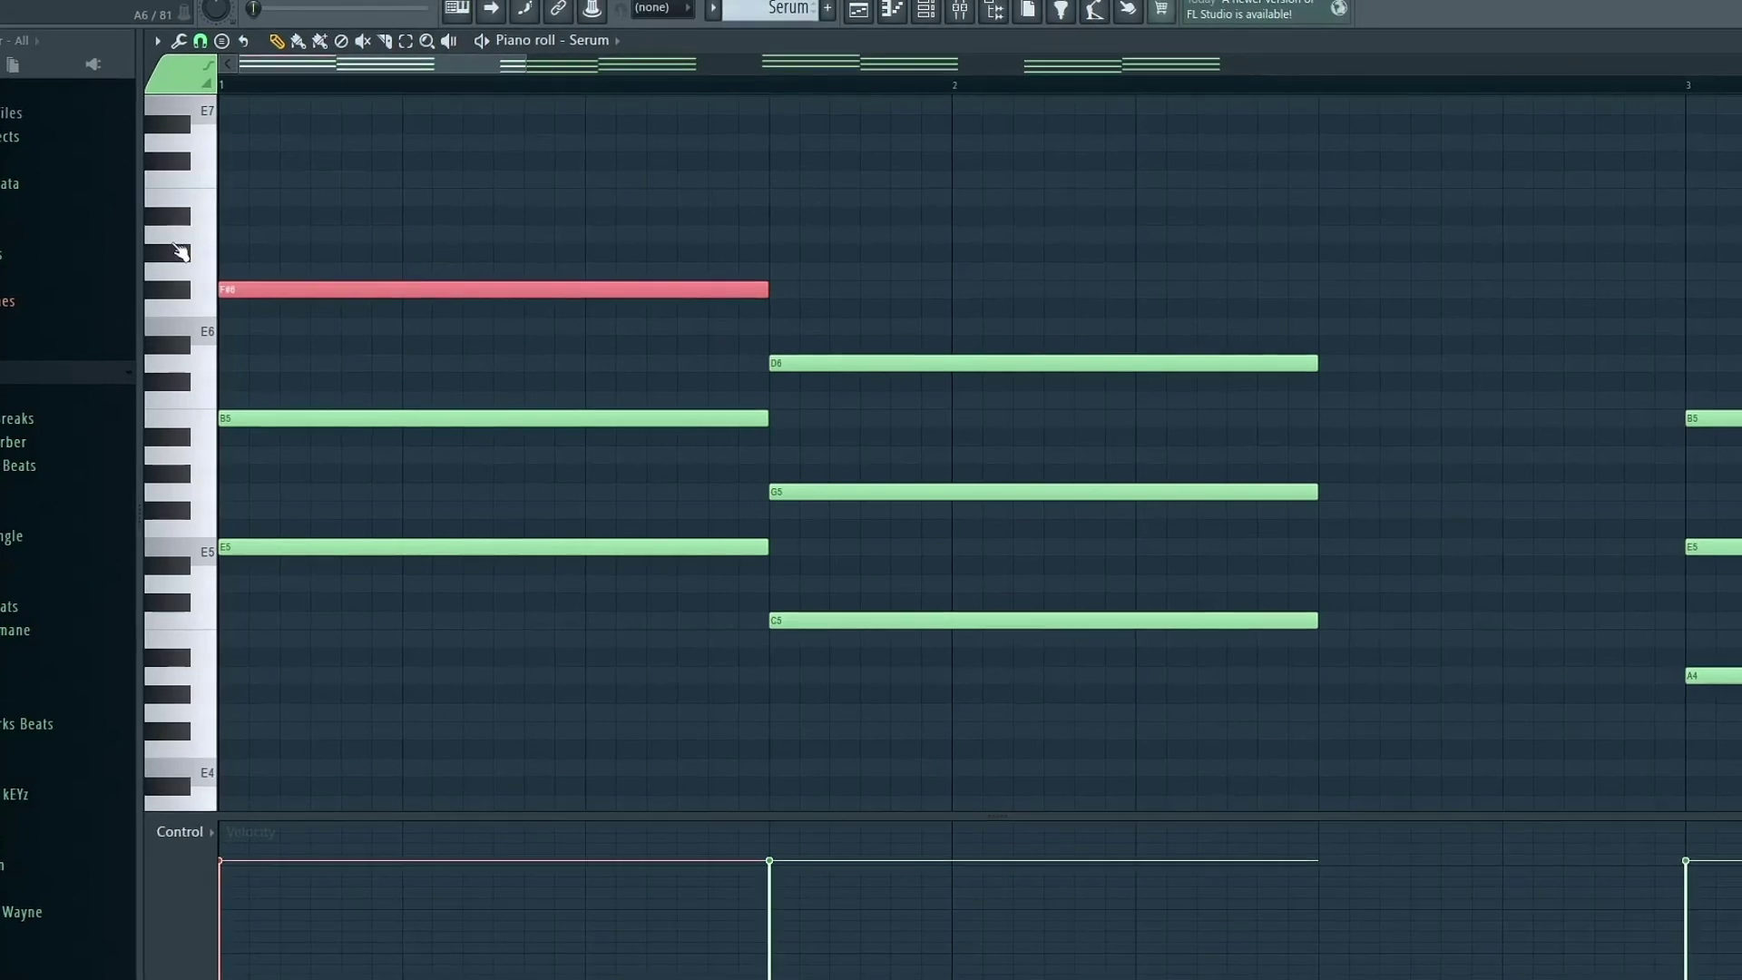
key("ctrl+Down")
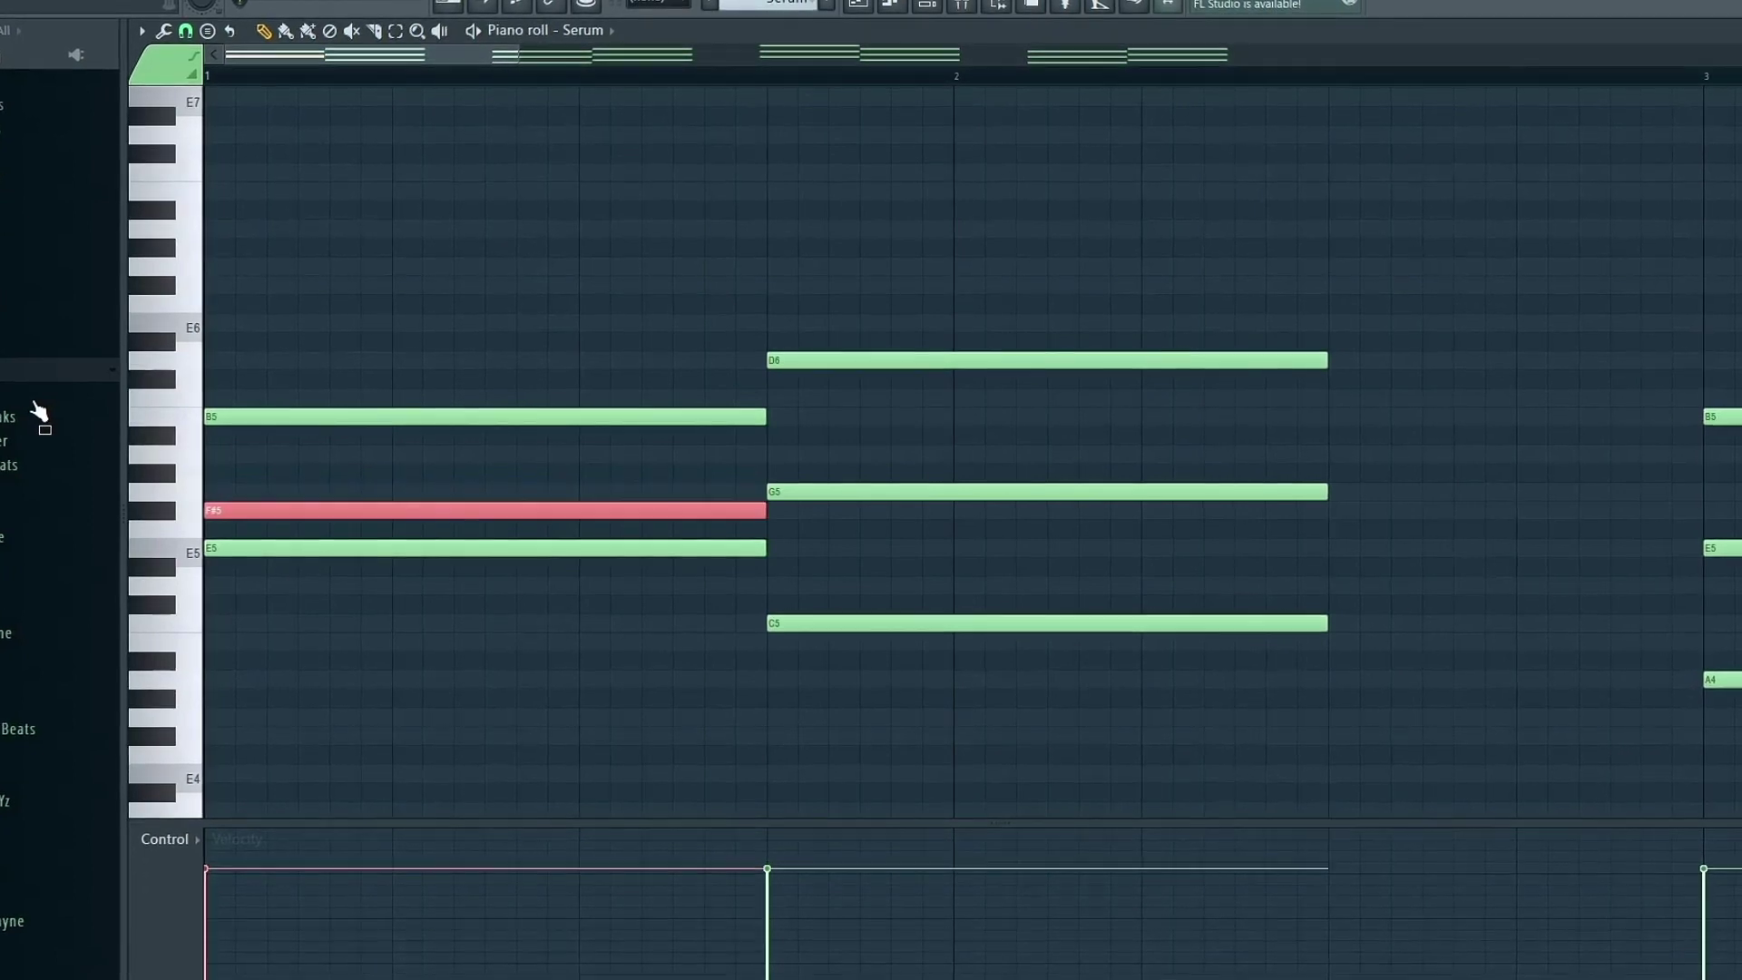
key("ctrl+Up")
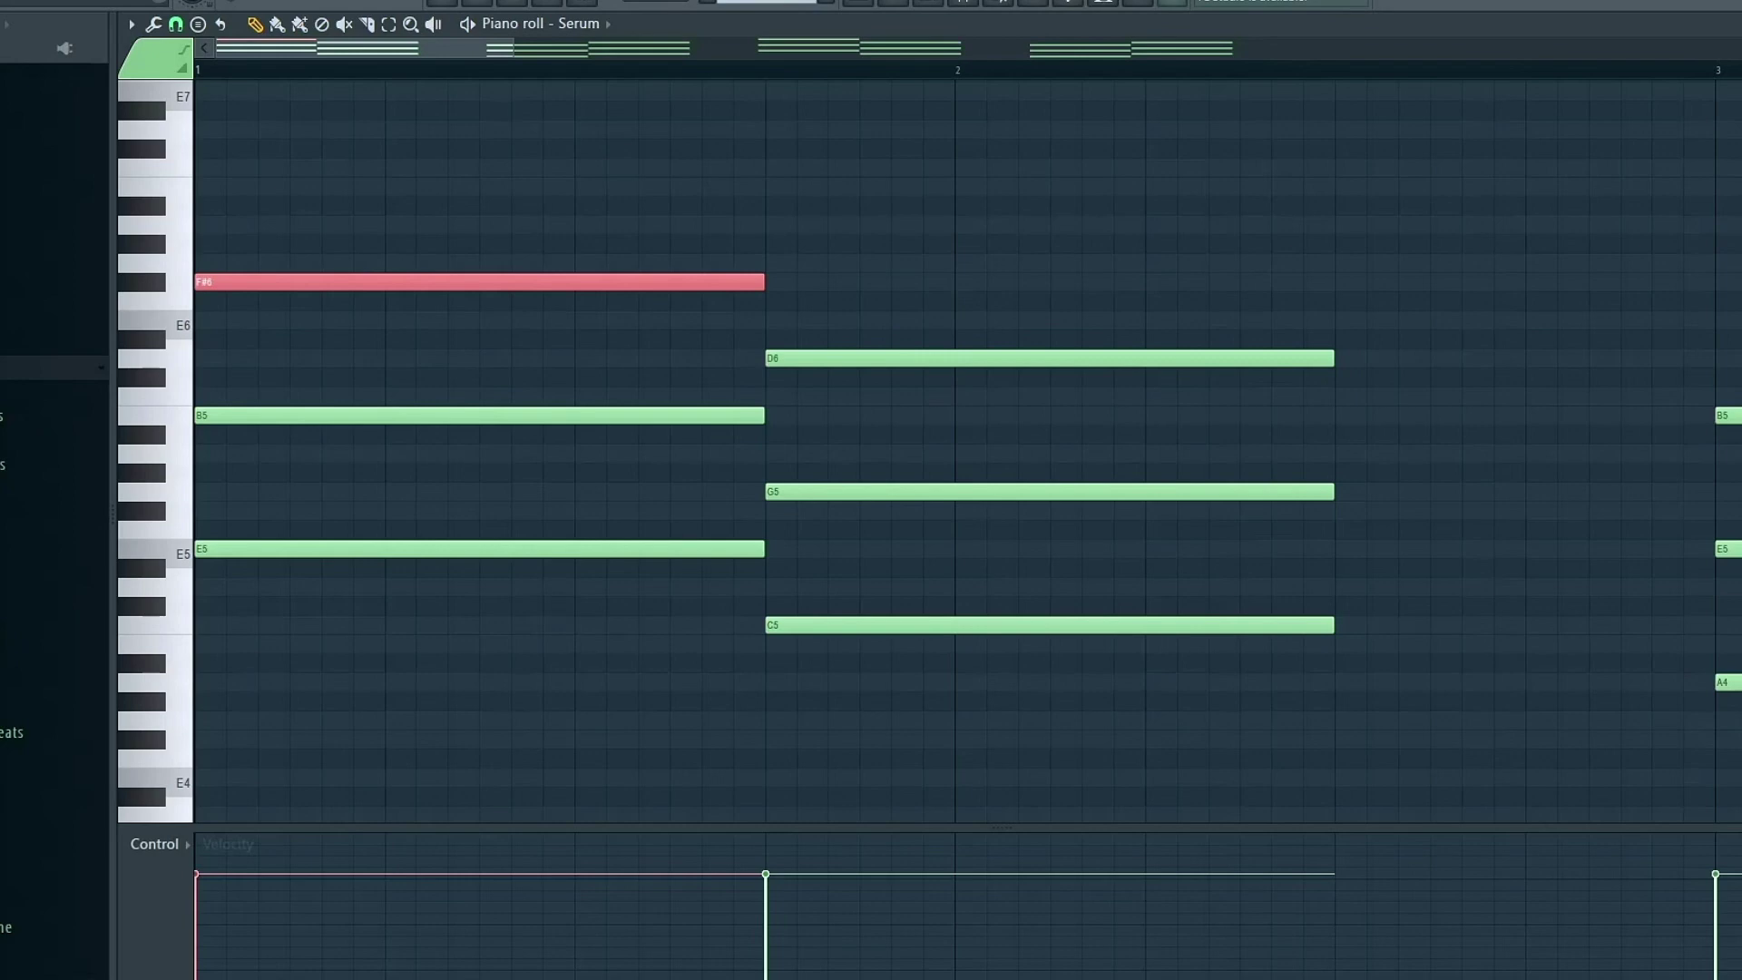
key("ctrl+d")
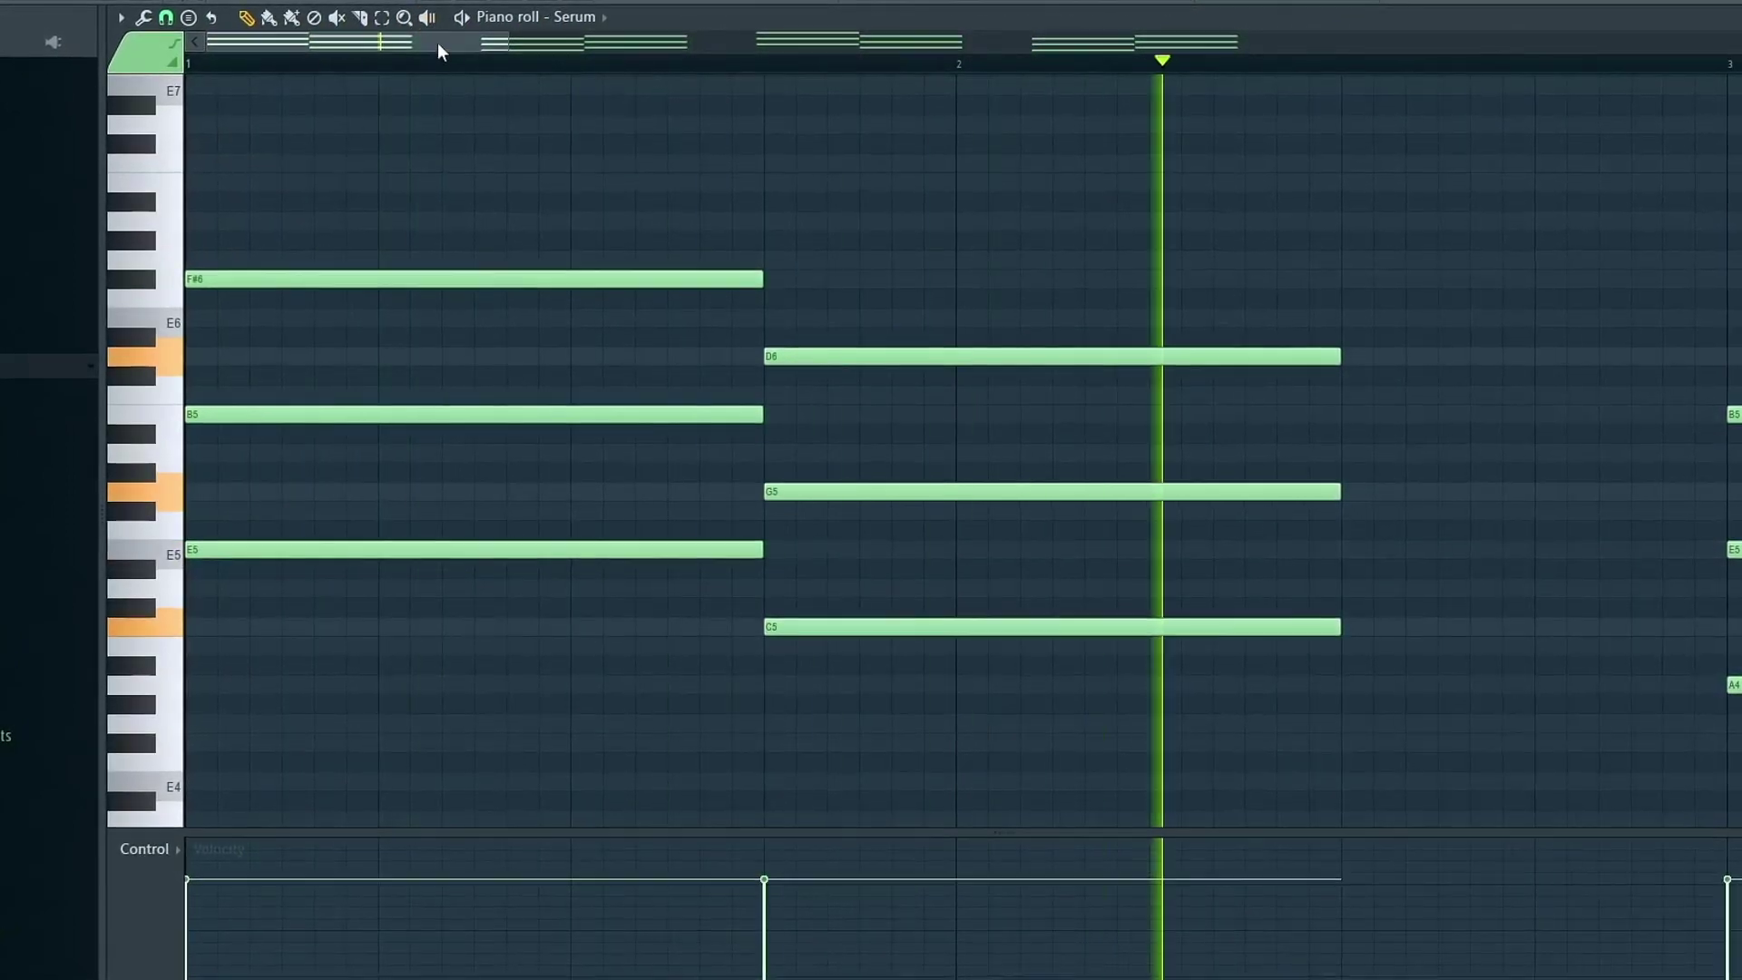
scroll(440, 52, "down", 3)
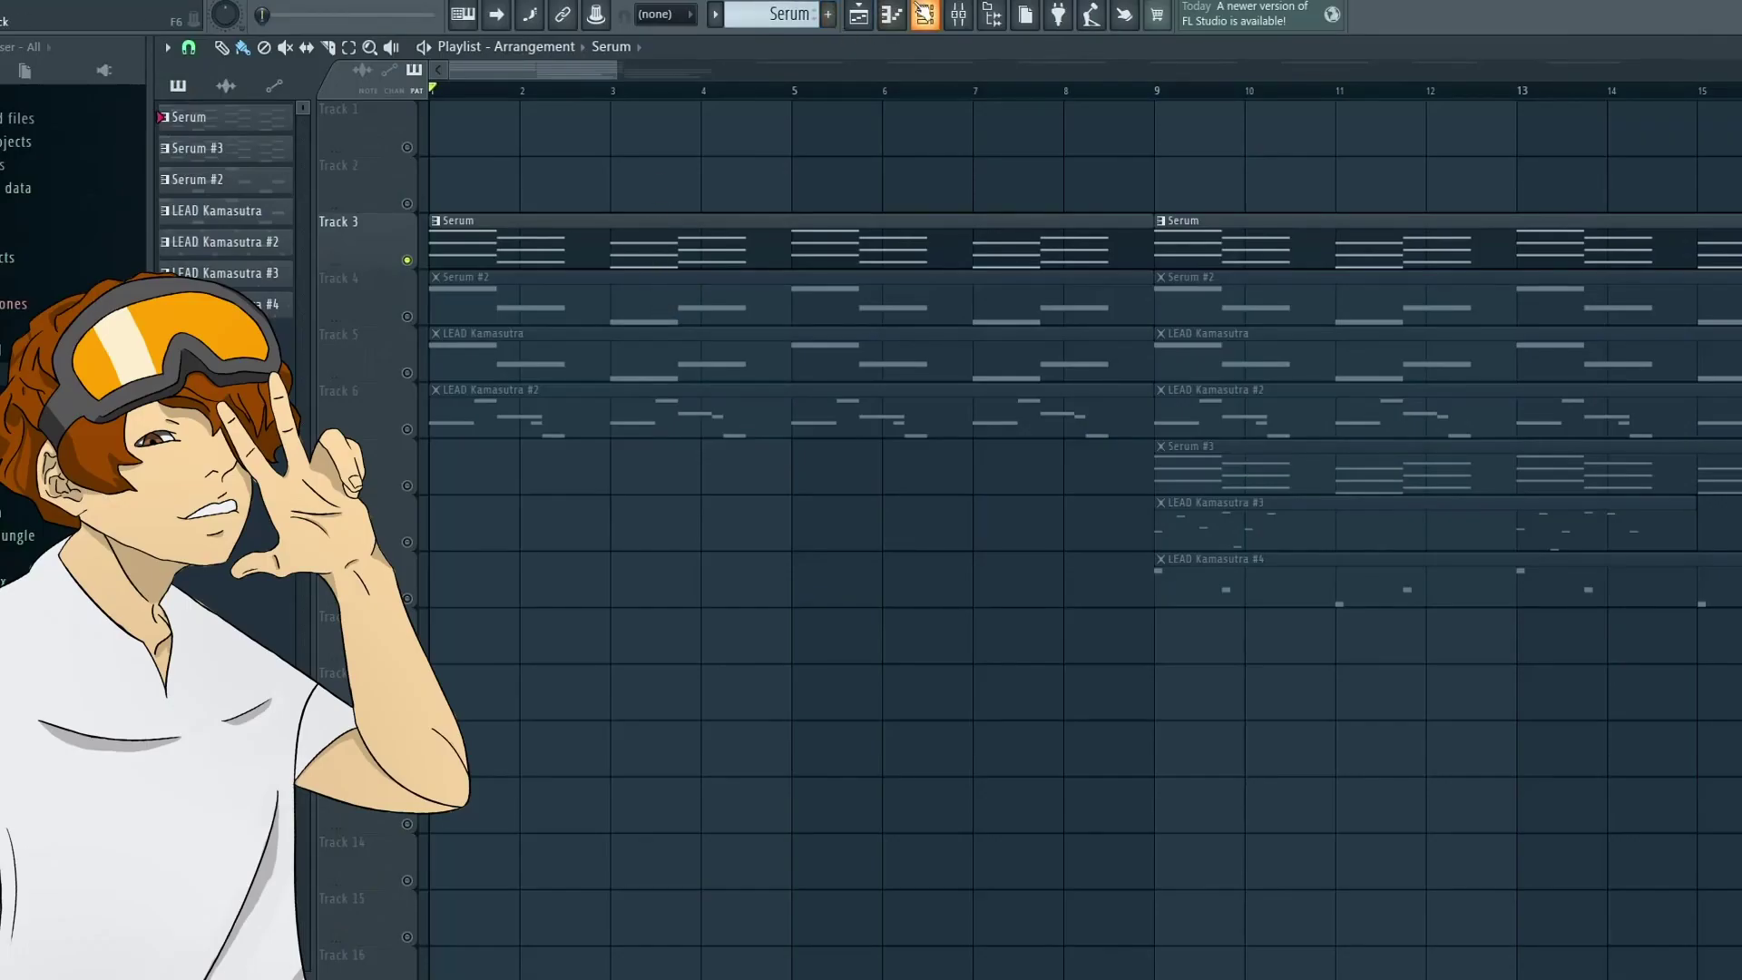
Show the channel rack and Serum window, then solo Track 4 and start playback.
left_click(925, 13)
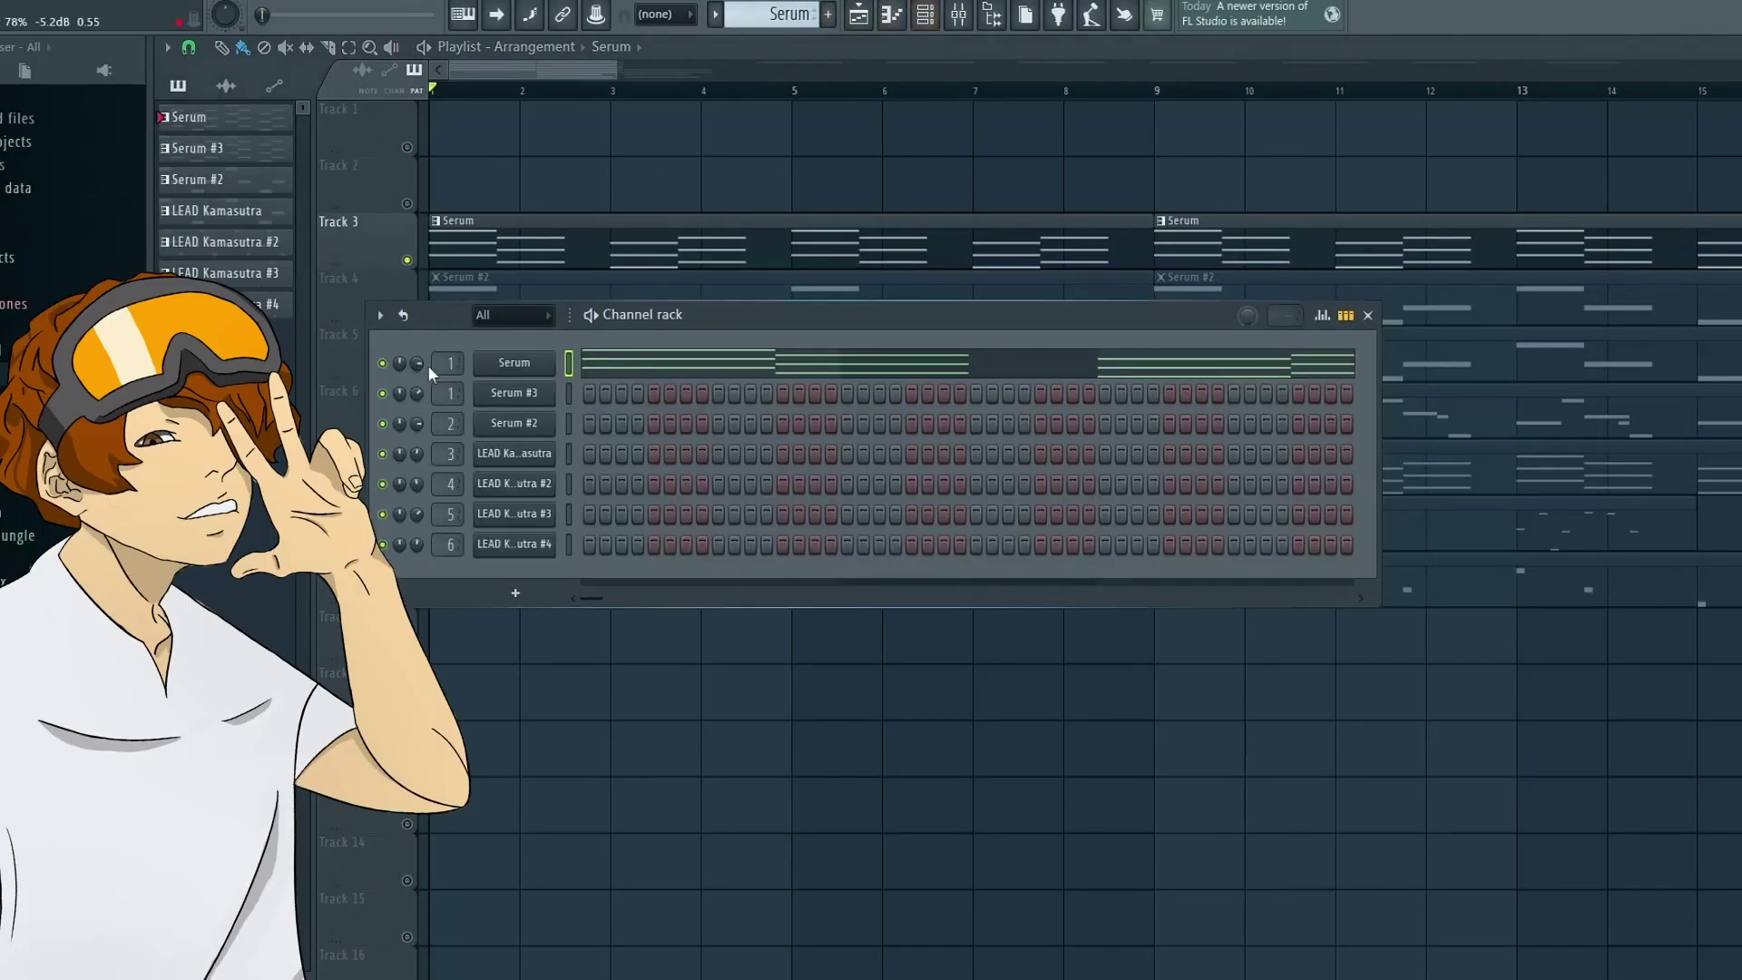
left_click(514, 363)
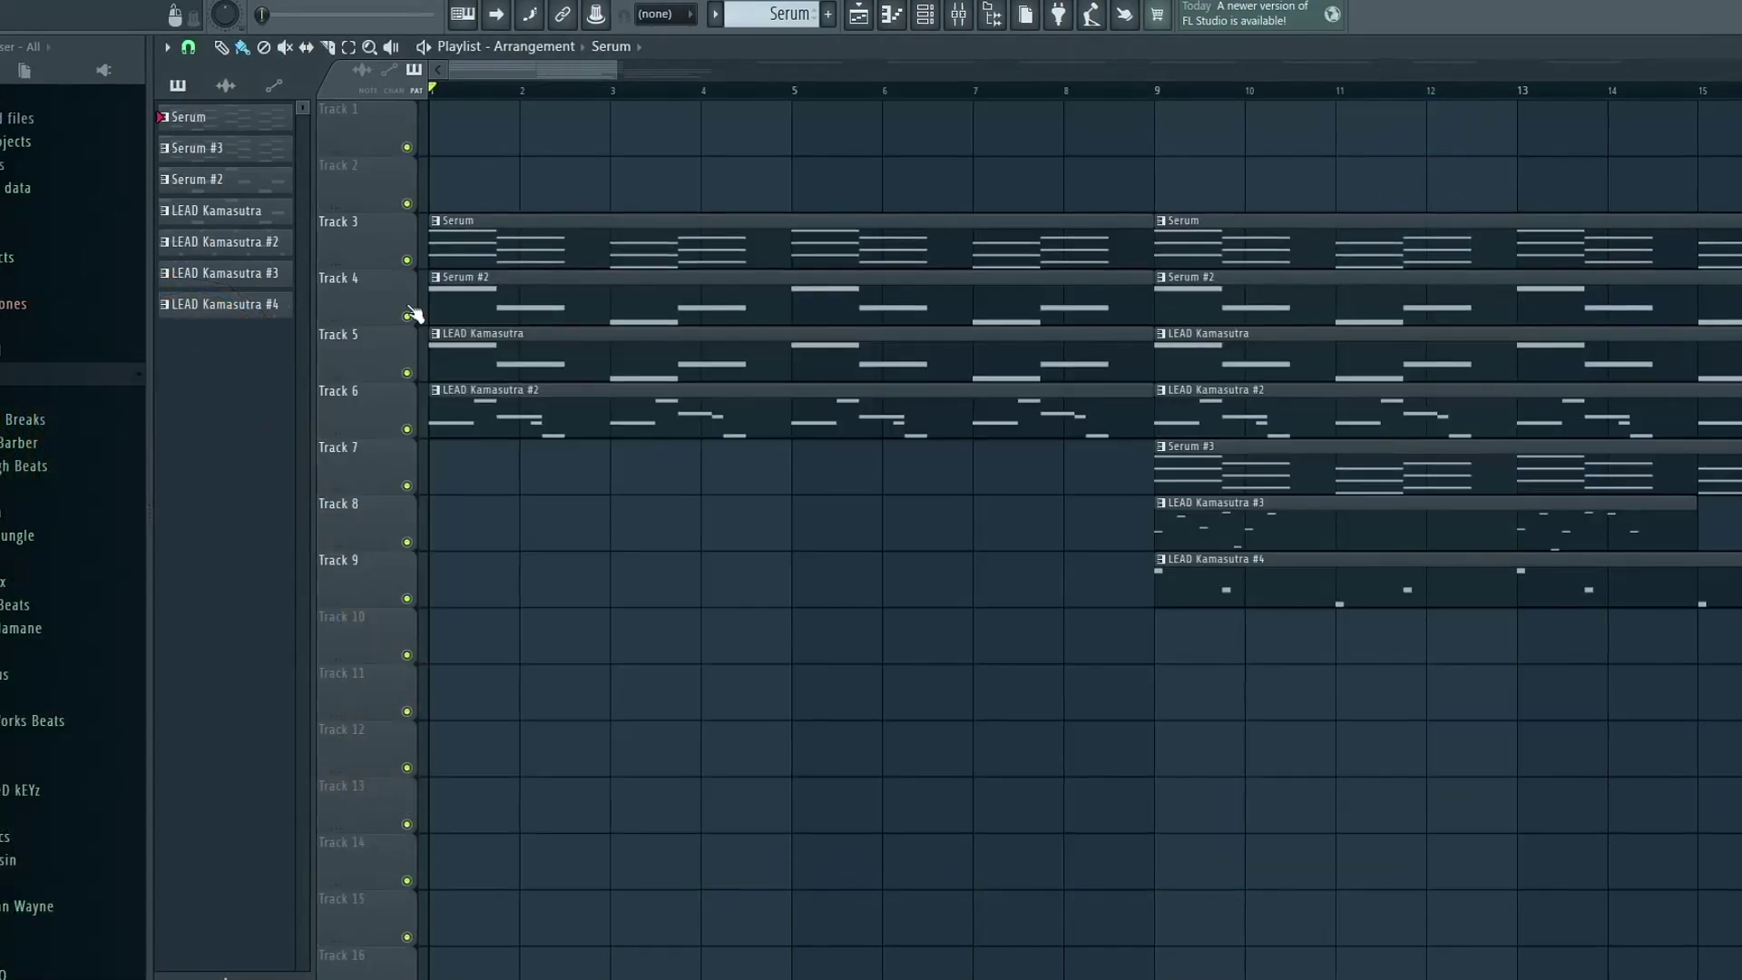
right_click(407, 314)
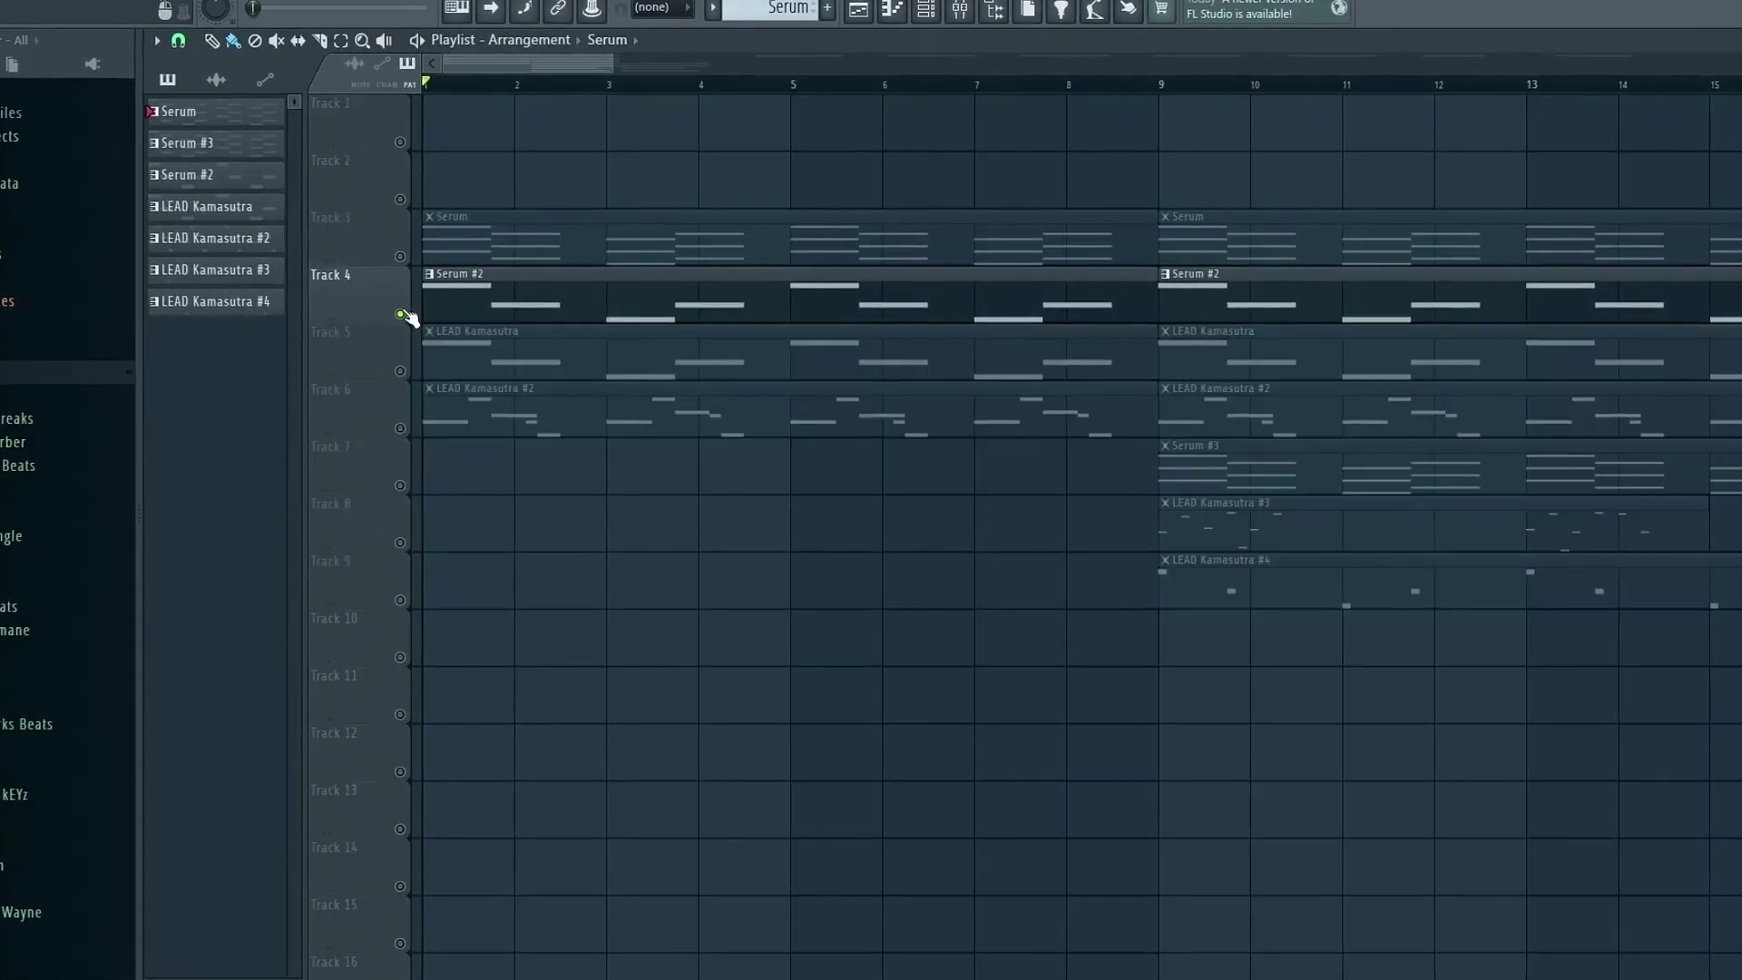
key("space")
View the Serum #2 clip's notes, then unsolo Track 4 and solo Track 5.
double_click(542, 285)
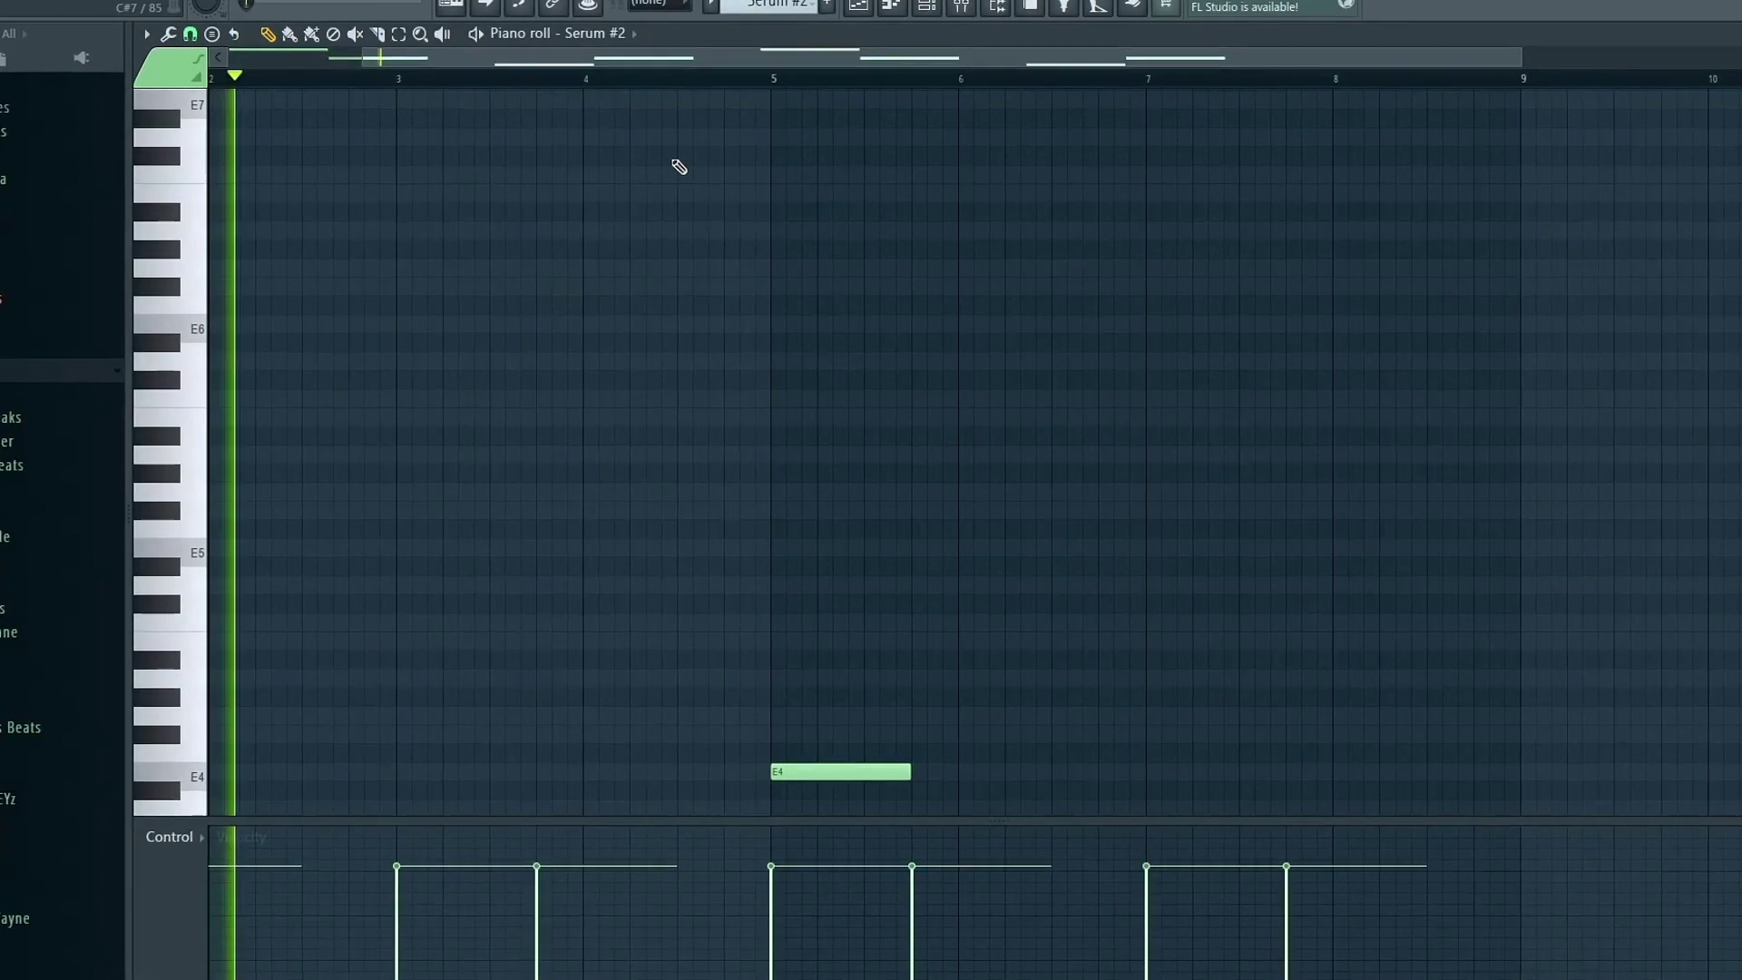
scroll(1035, 335, "down", 6)
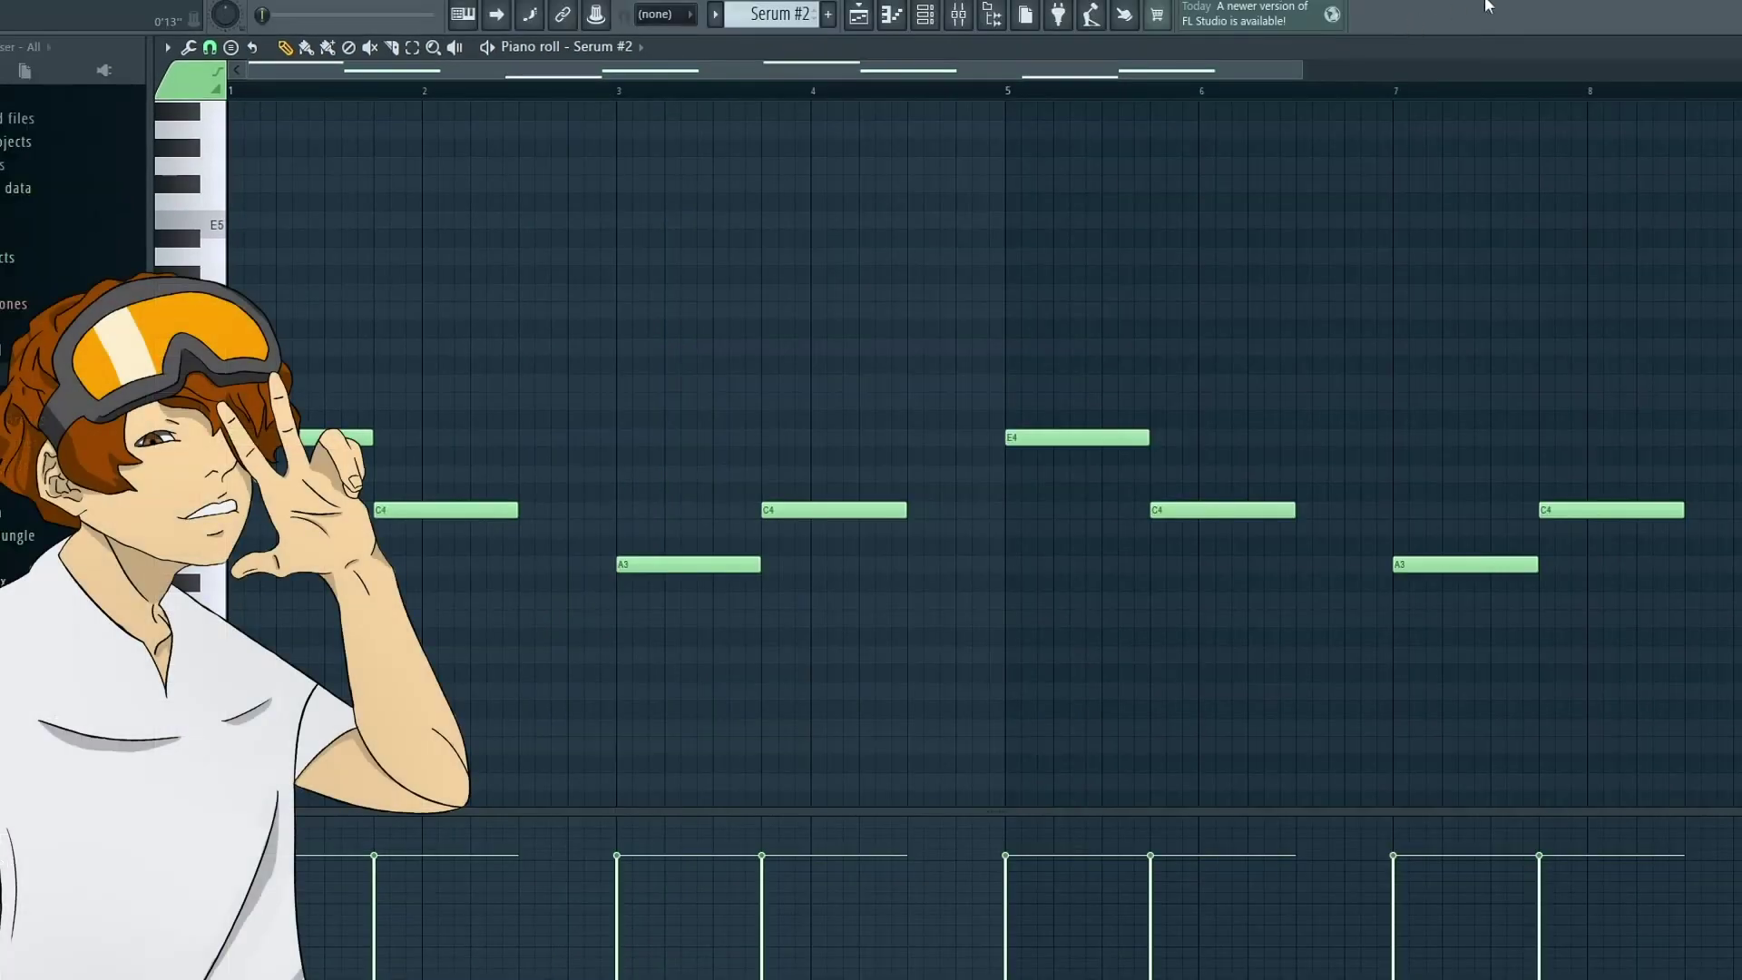
key("F5")
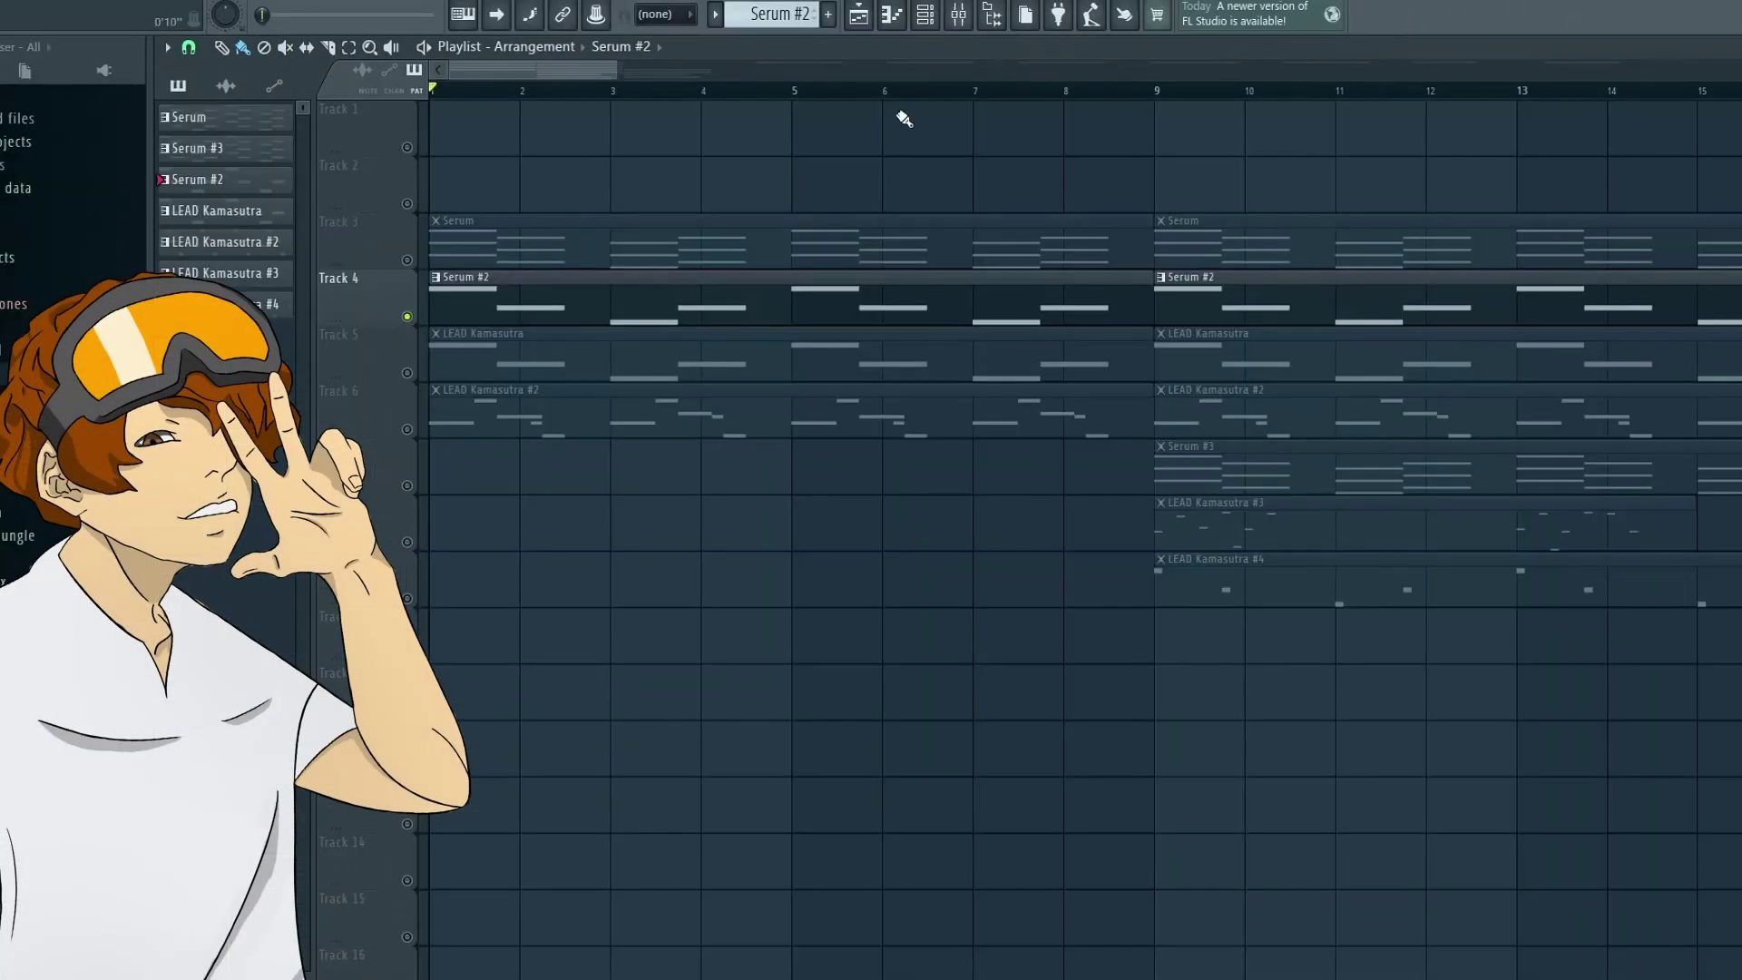
left_click(409, 318, "ctrl")
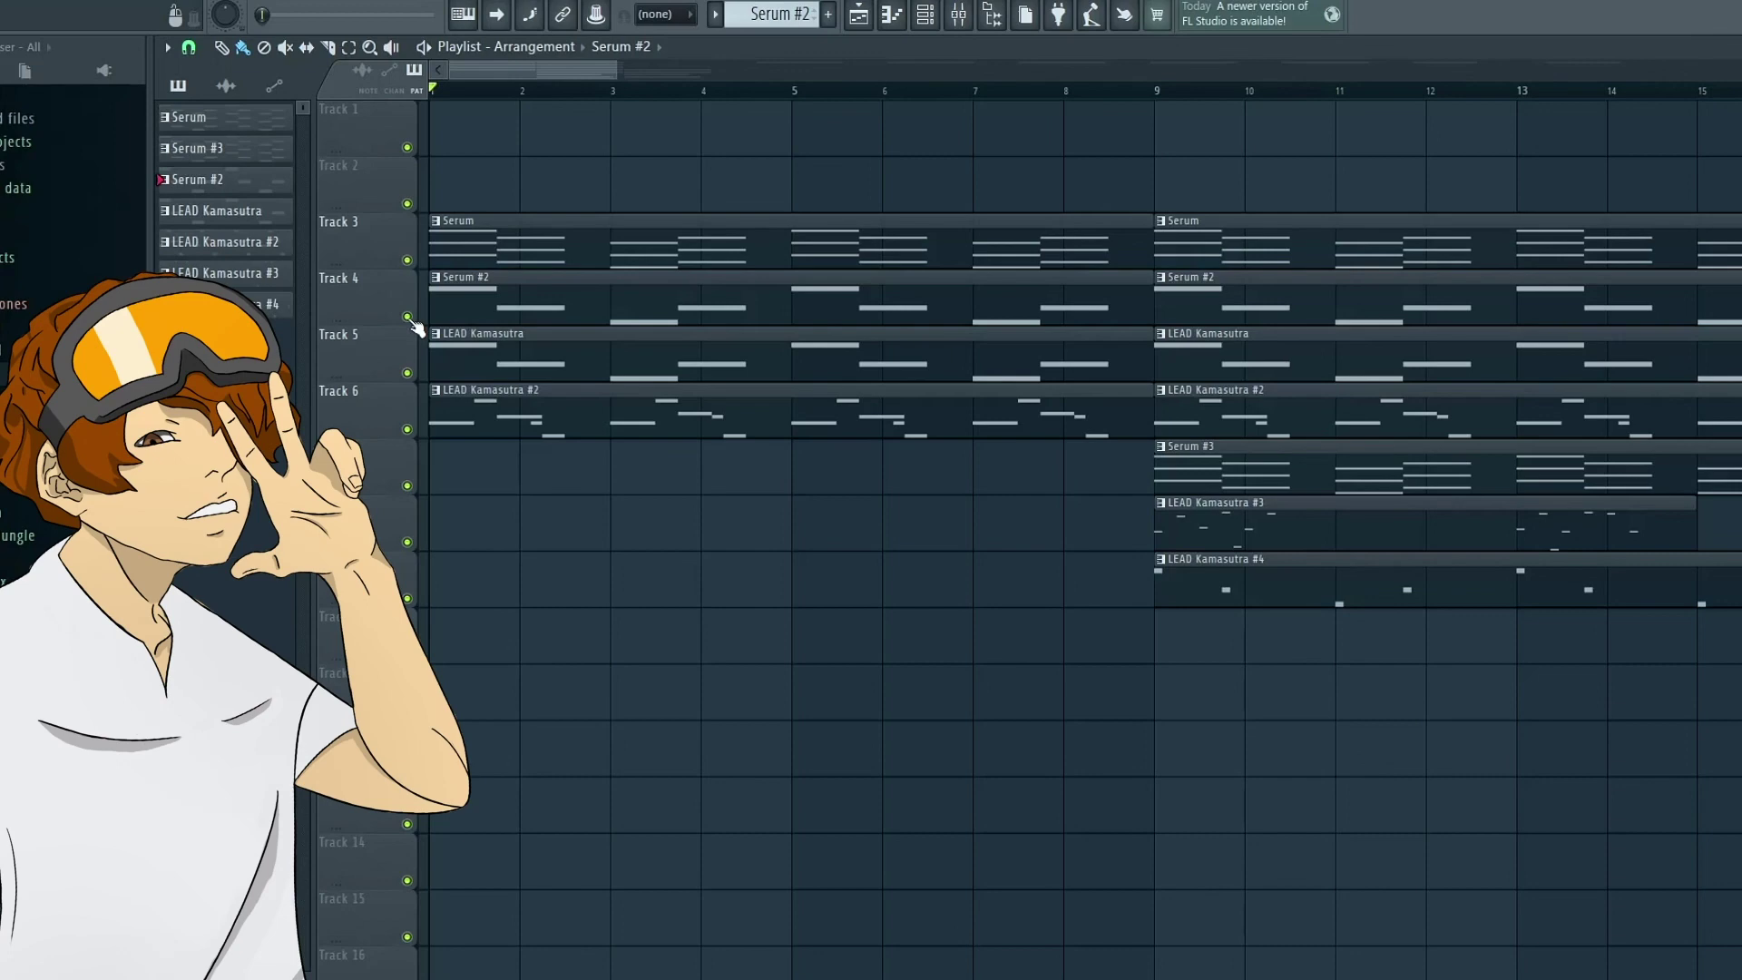
left_click(407, 372, "ctrl")
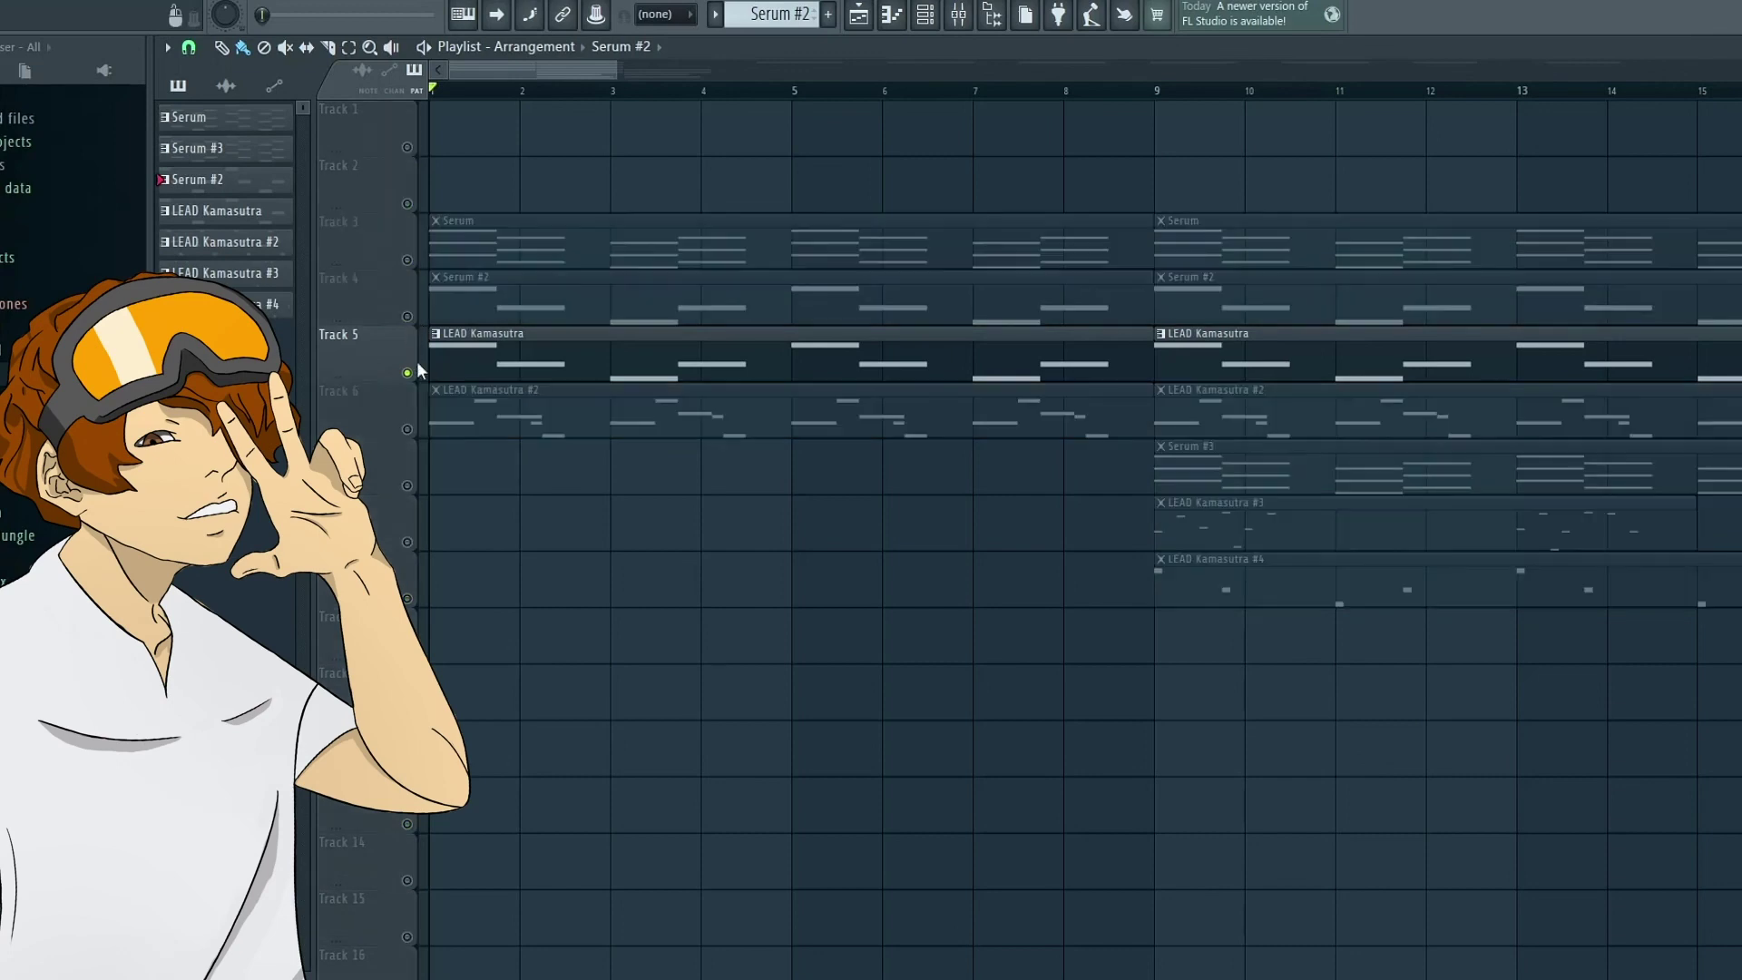
Review the LEAD Kamasutra and LEAD Kamasutra #2 notes, then stop playback and return to the playlist.
double_click(606, 335)
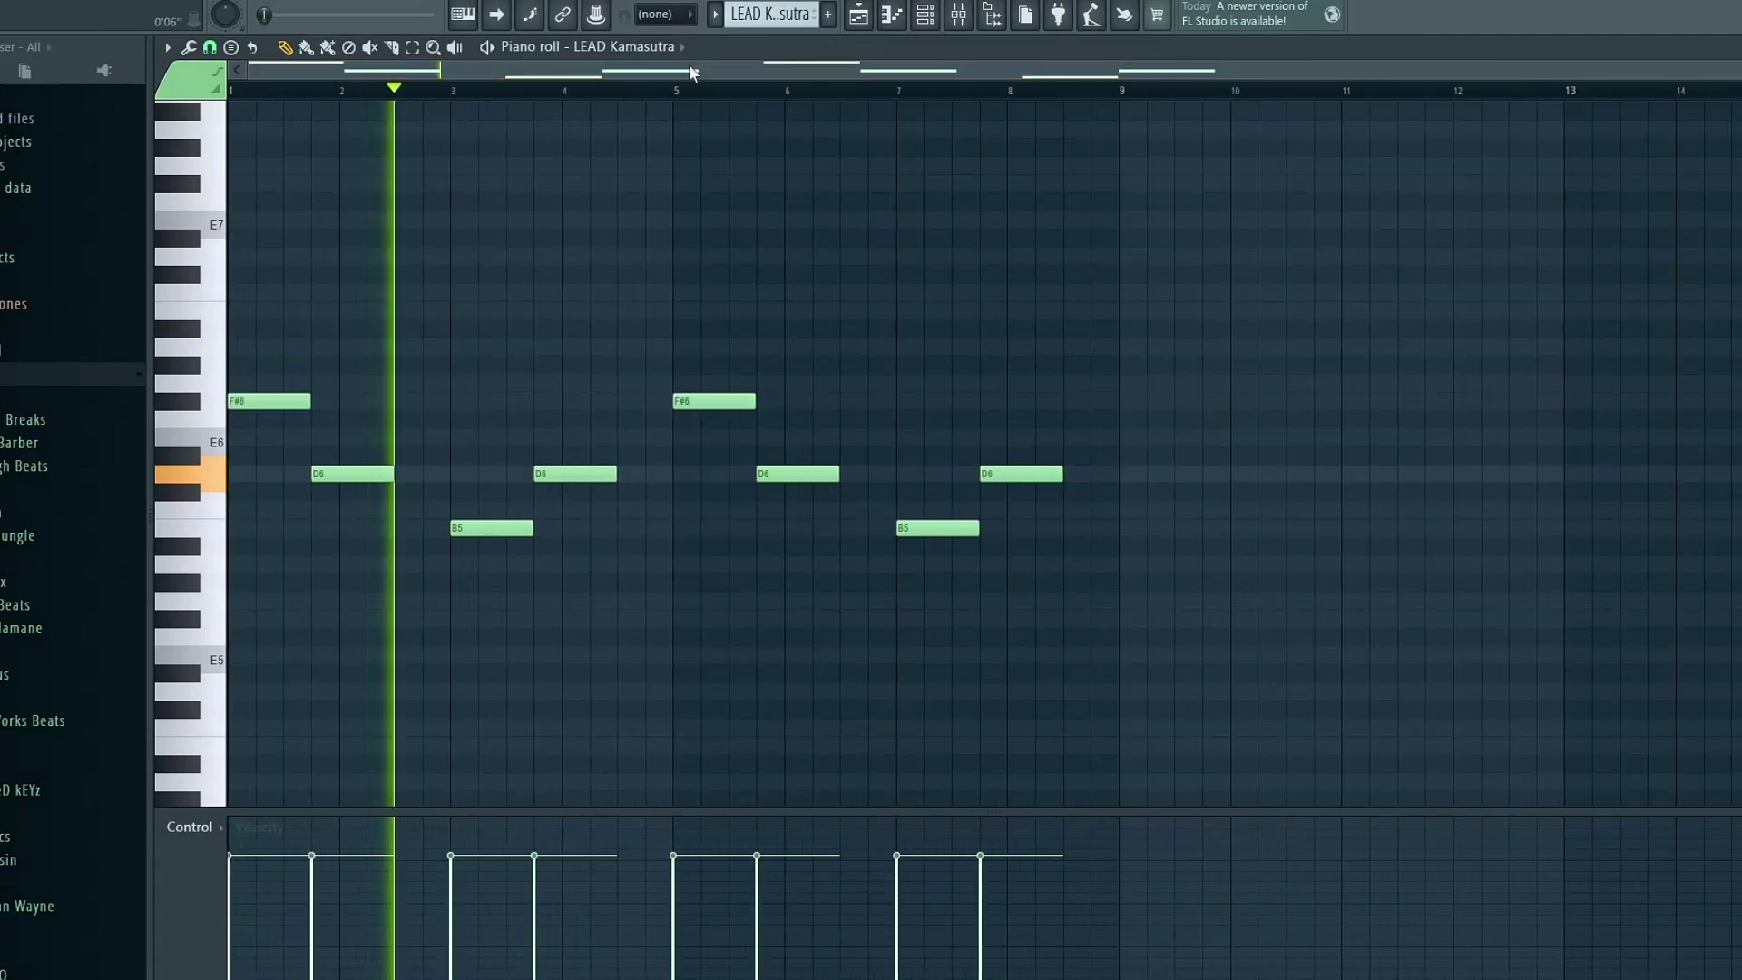
scroll(805, 362, "down", 3)
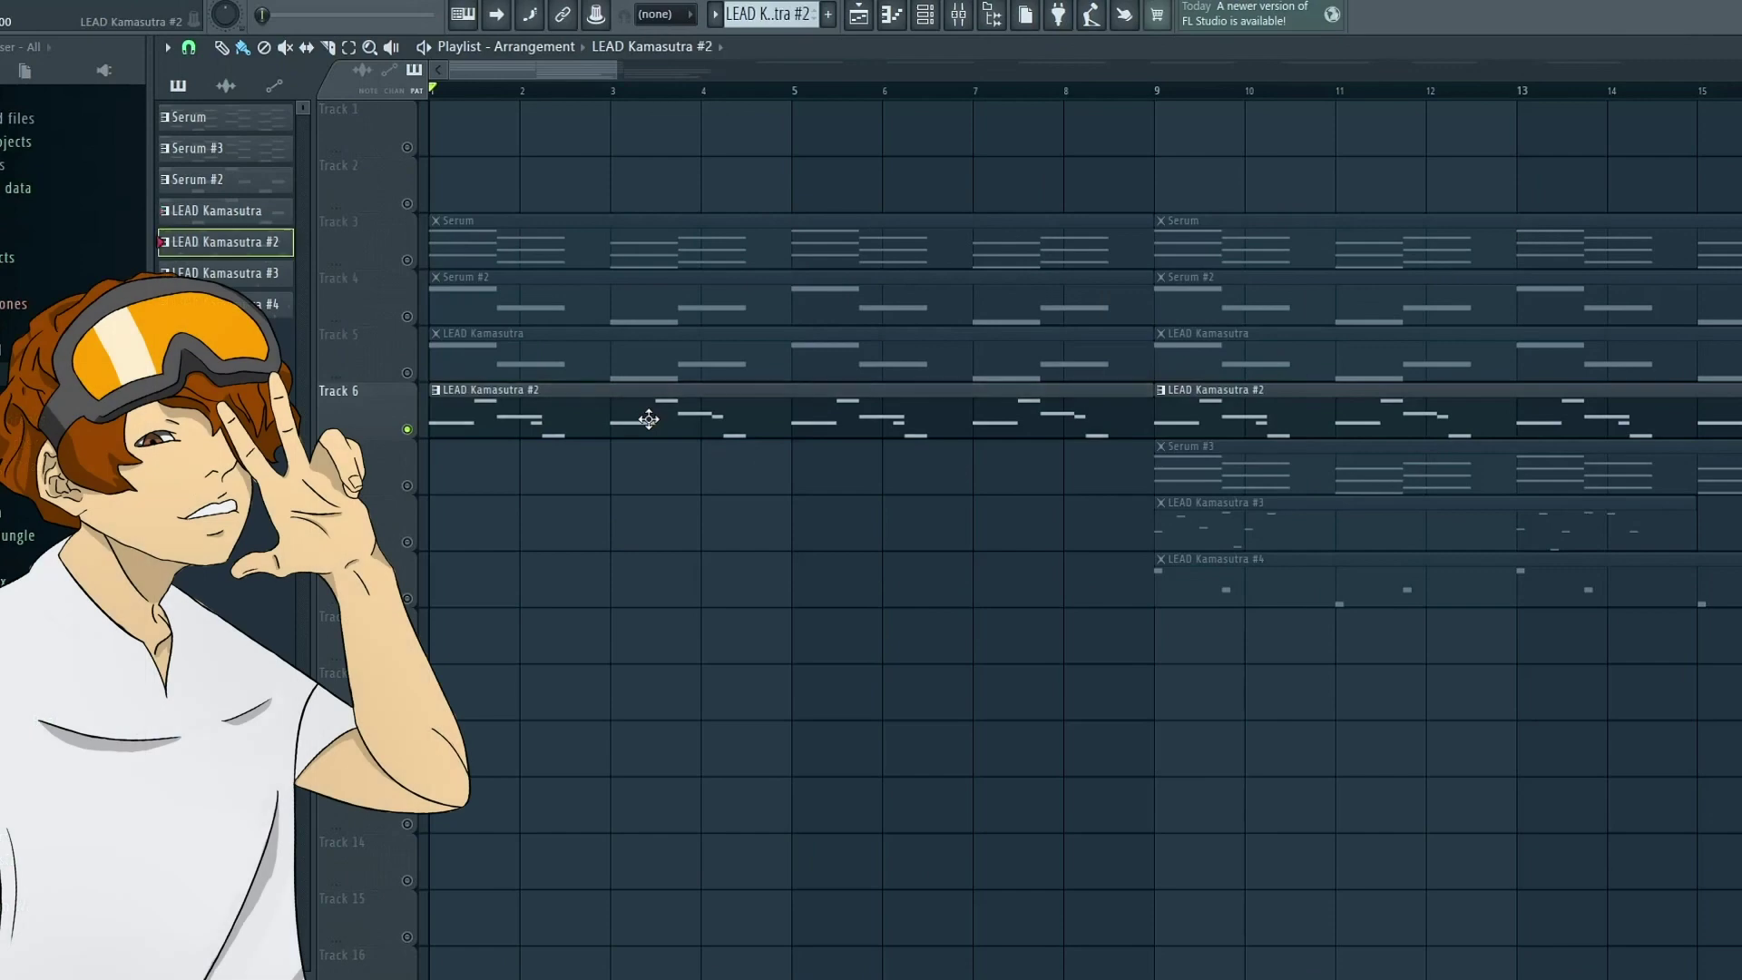
double_click(611, 389)
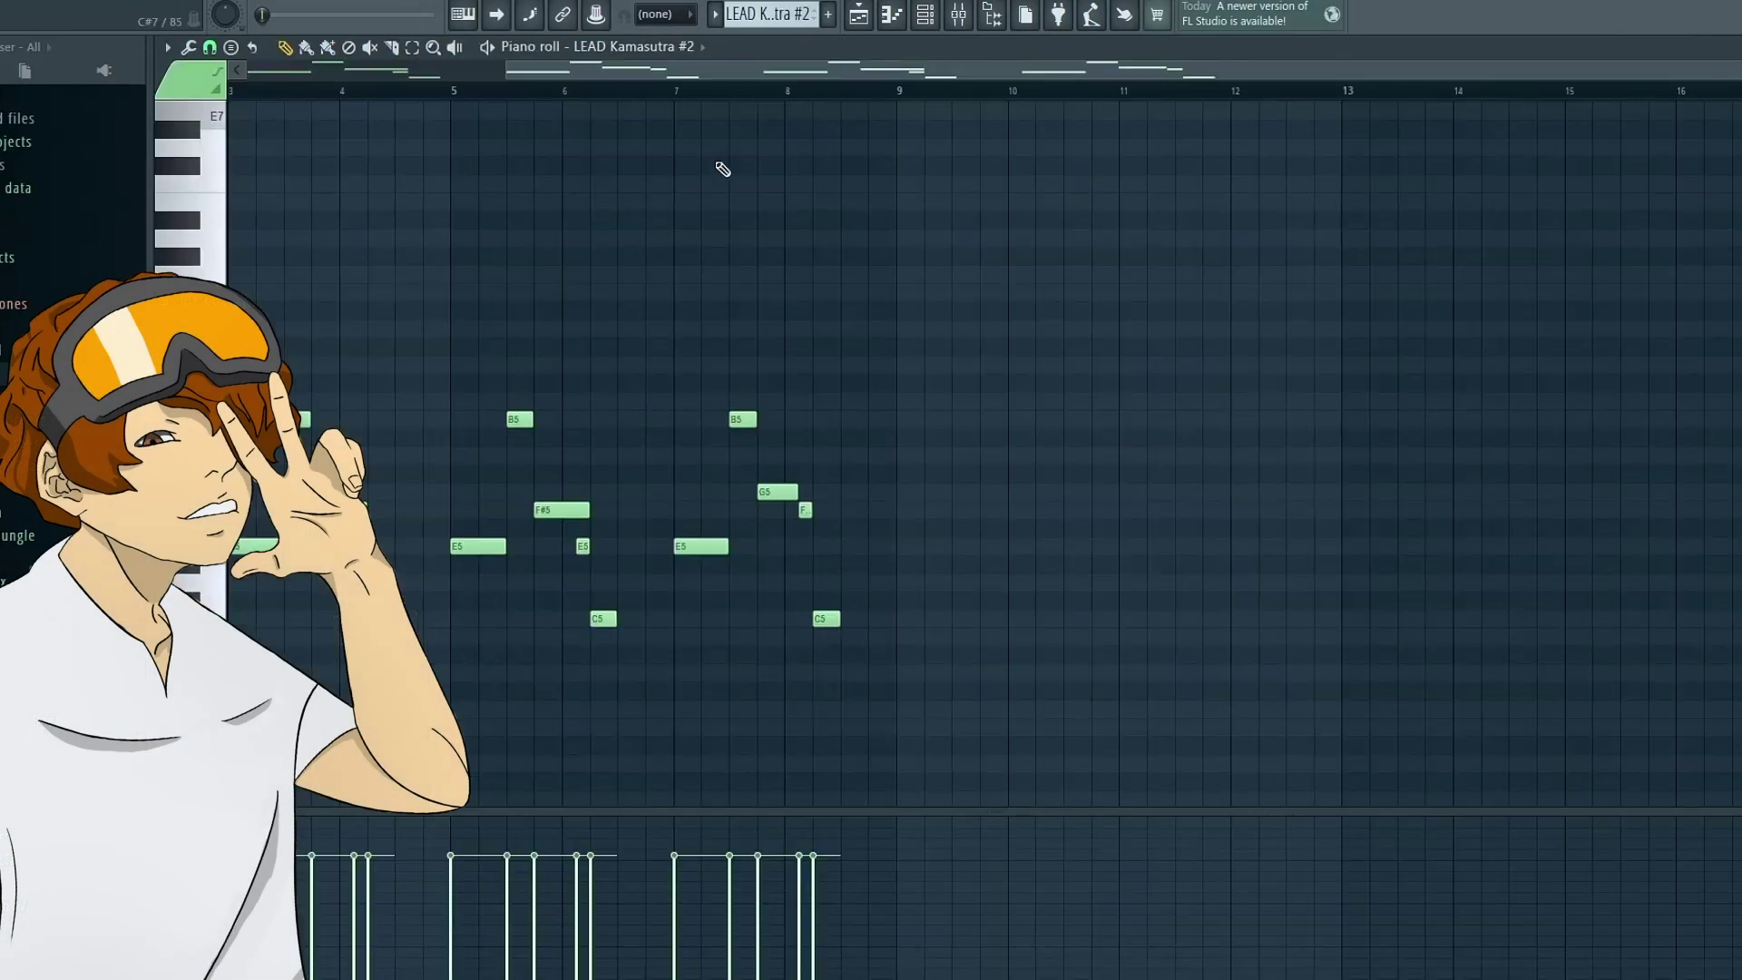
scroll(730, 72, "up", 5)
scroll(729, 72, "down", 2)
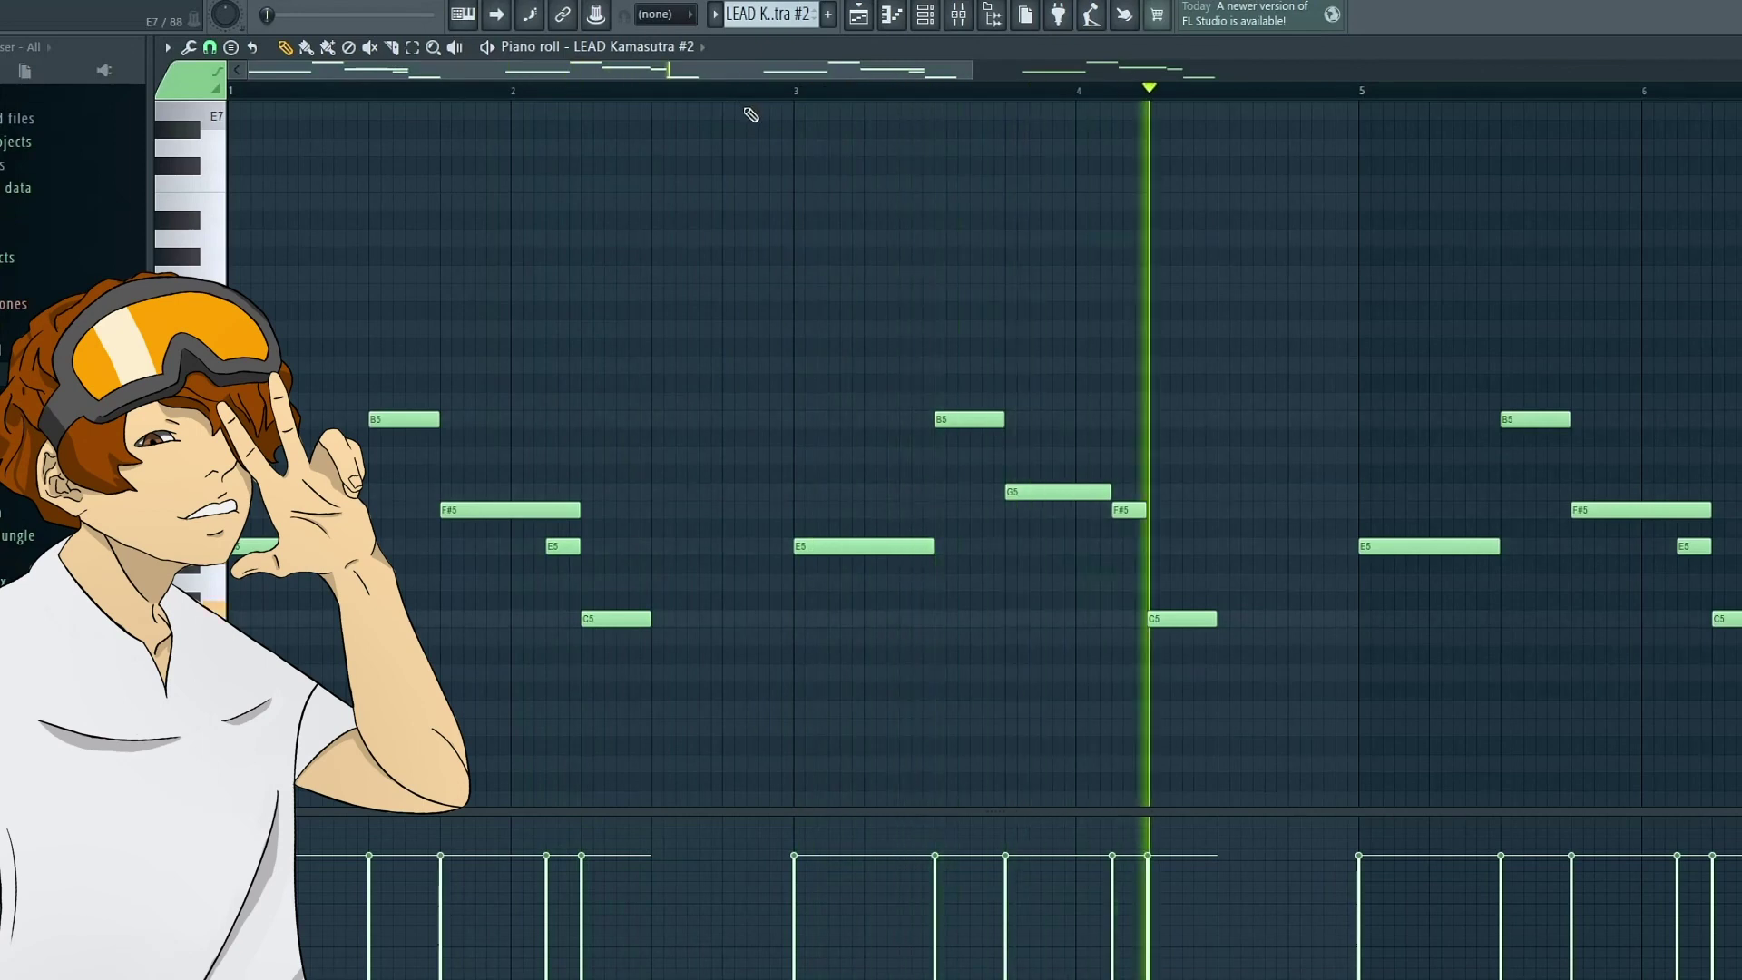
scroll(903, 86, "down", 2)
key("Escape")
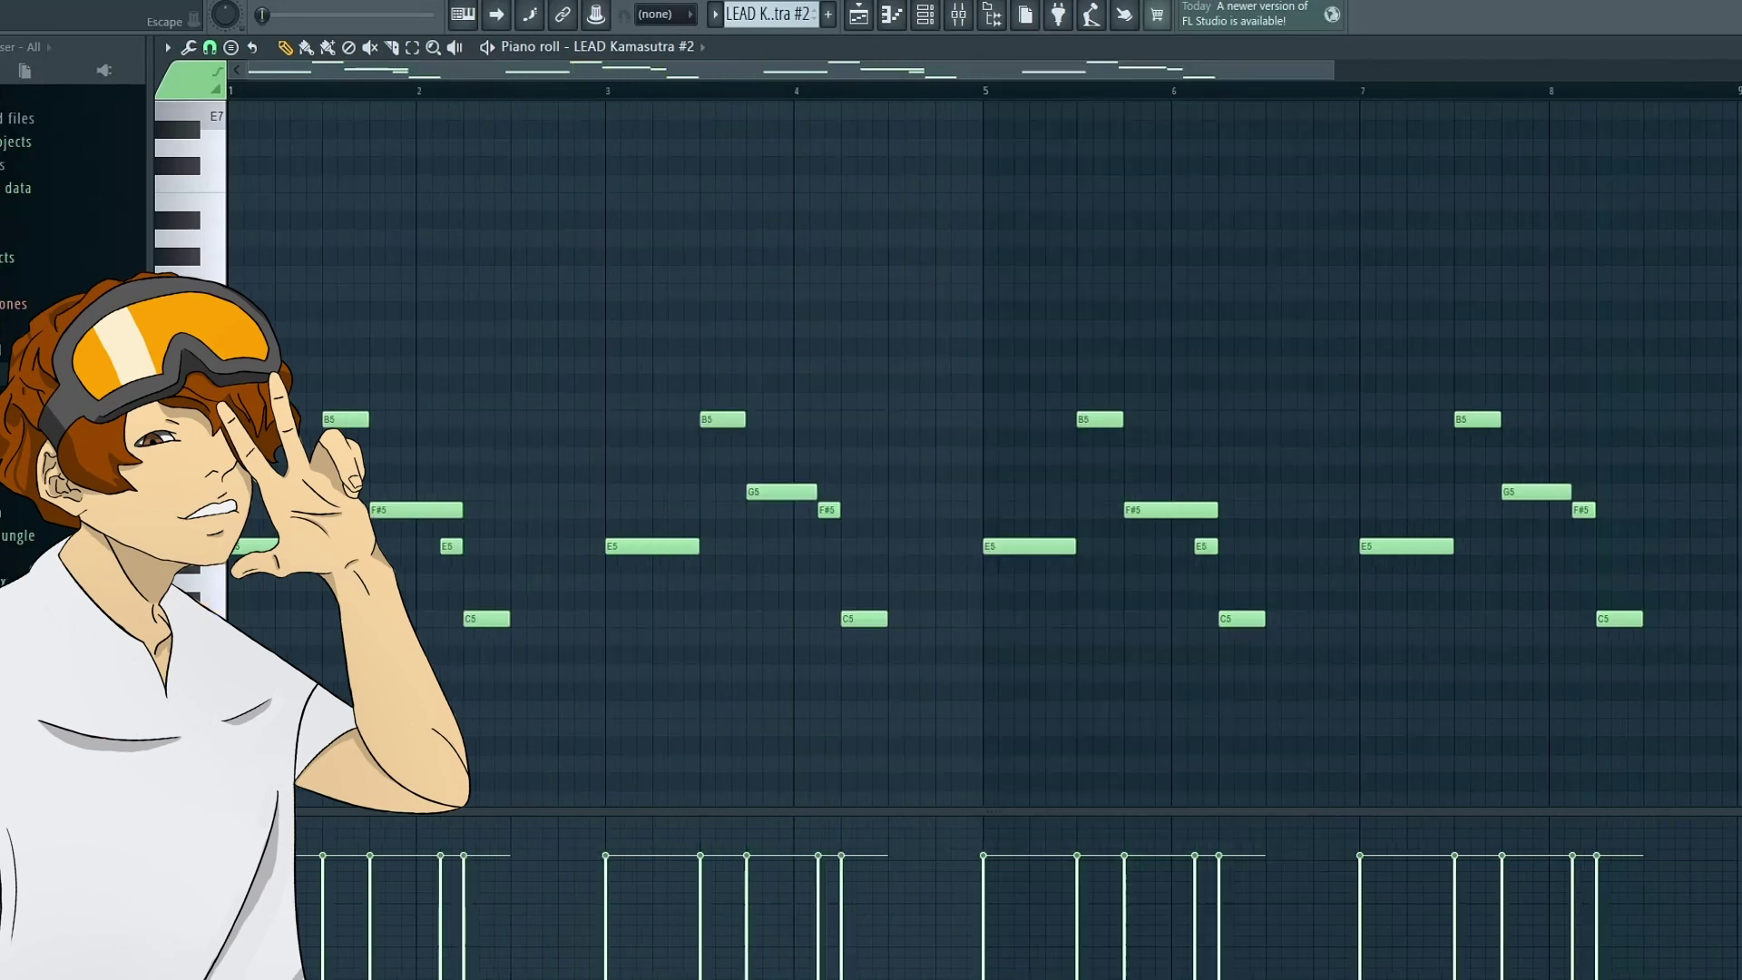
key("F5")
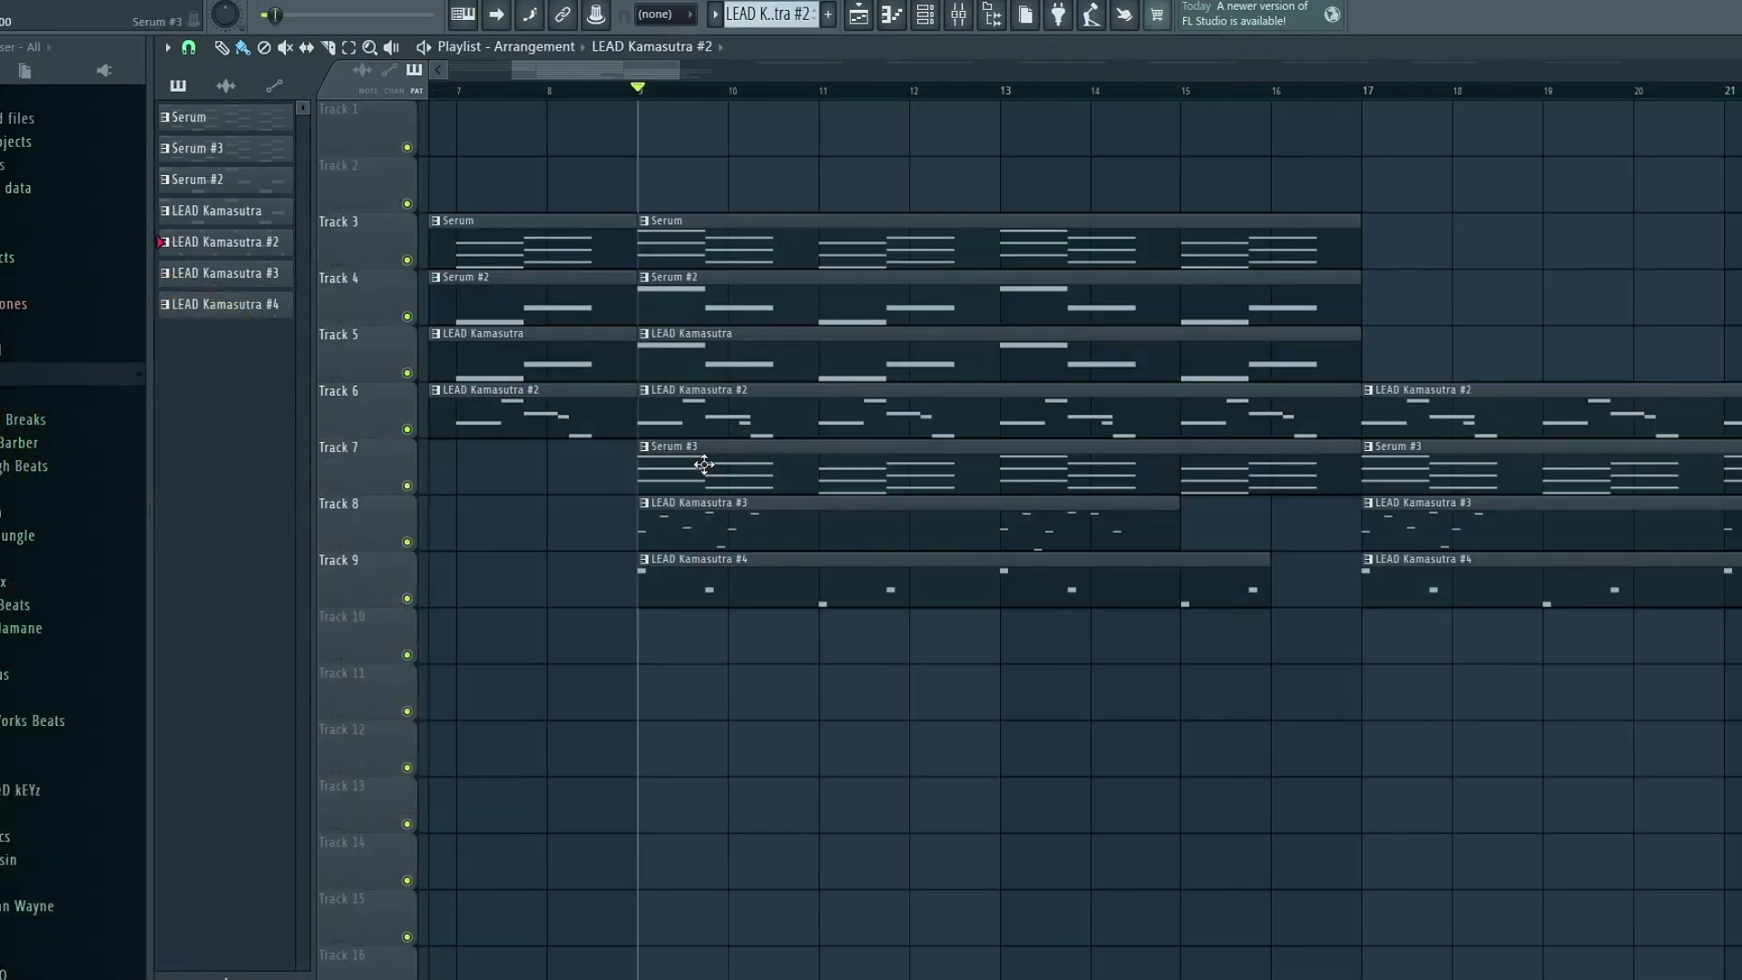
Open the Serum #3 clip's notes and pick a scale to highlight behind them.
double_click(704, 465)
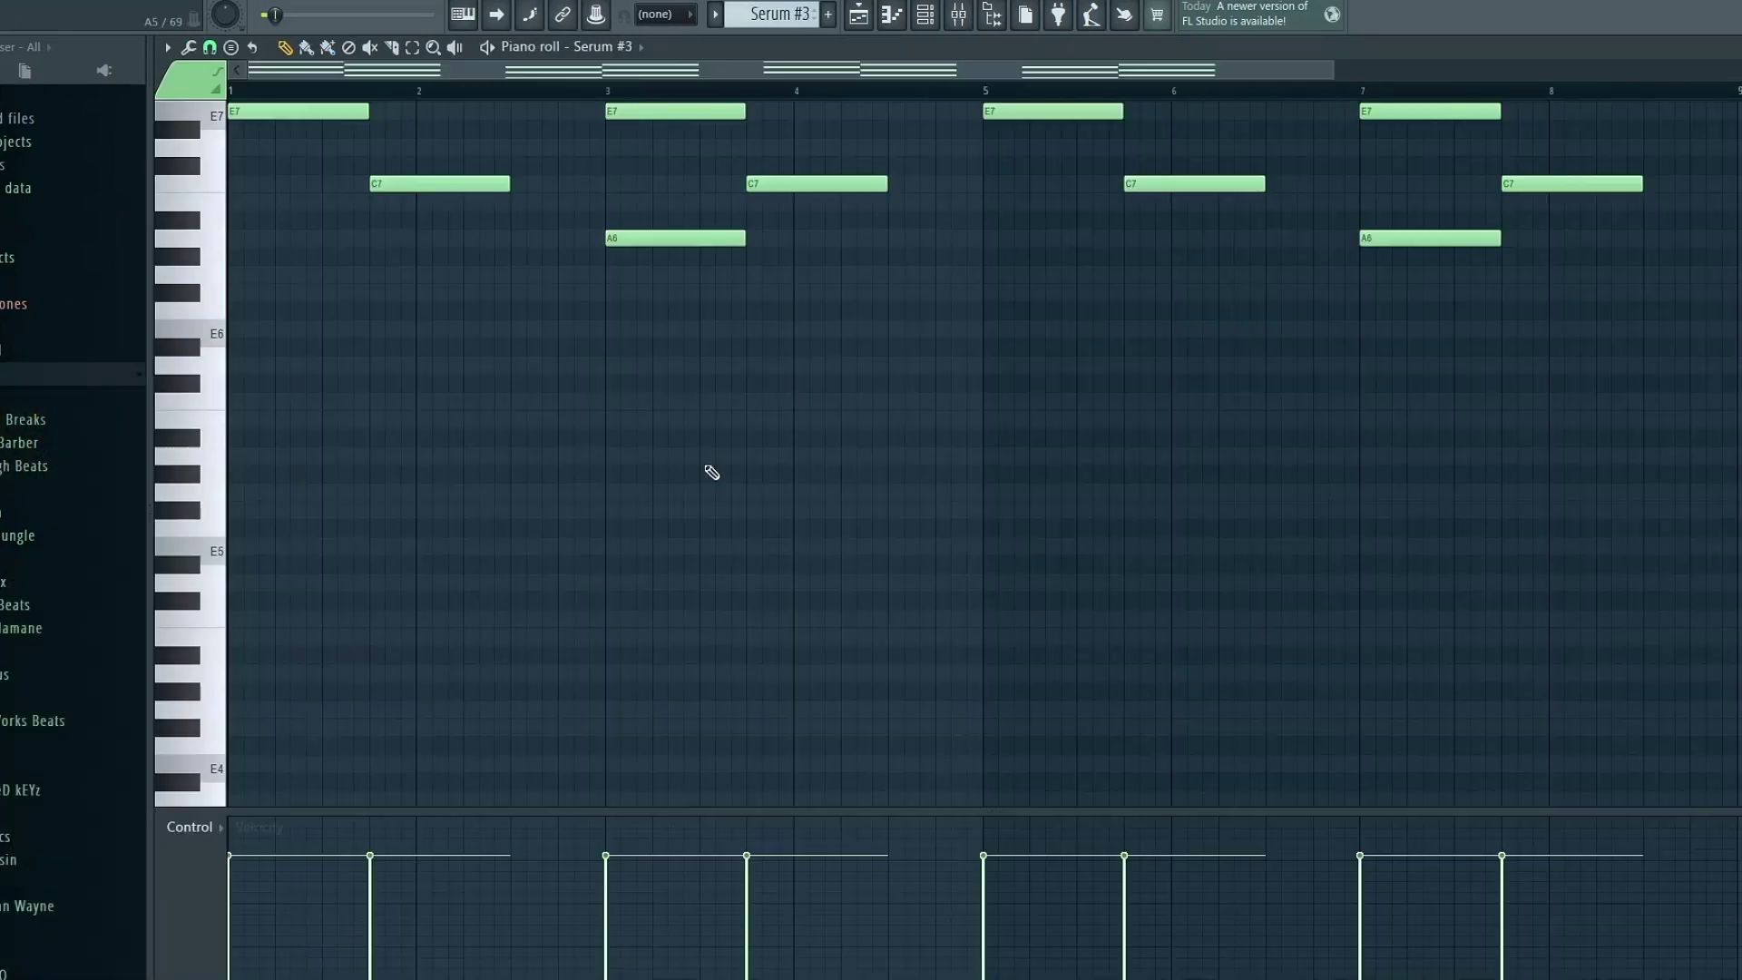
scroll(608, 388, "up", 8)
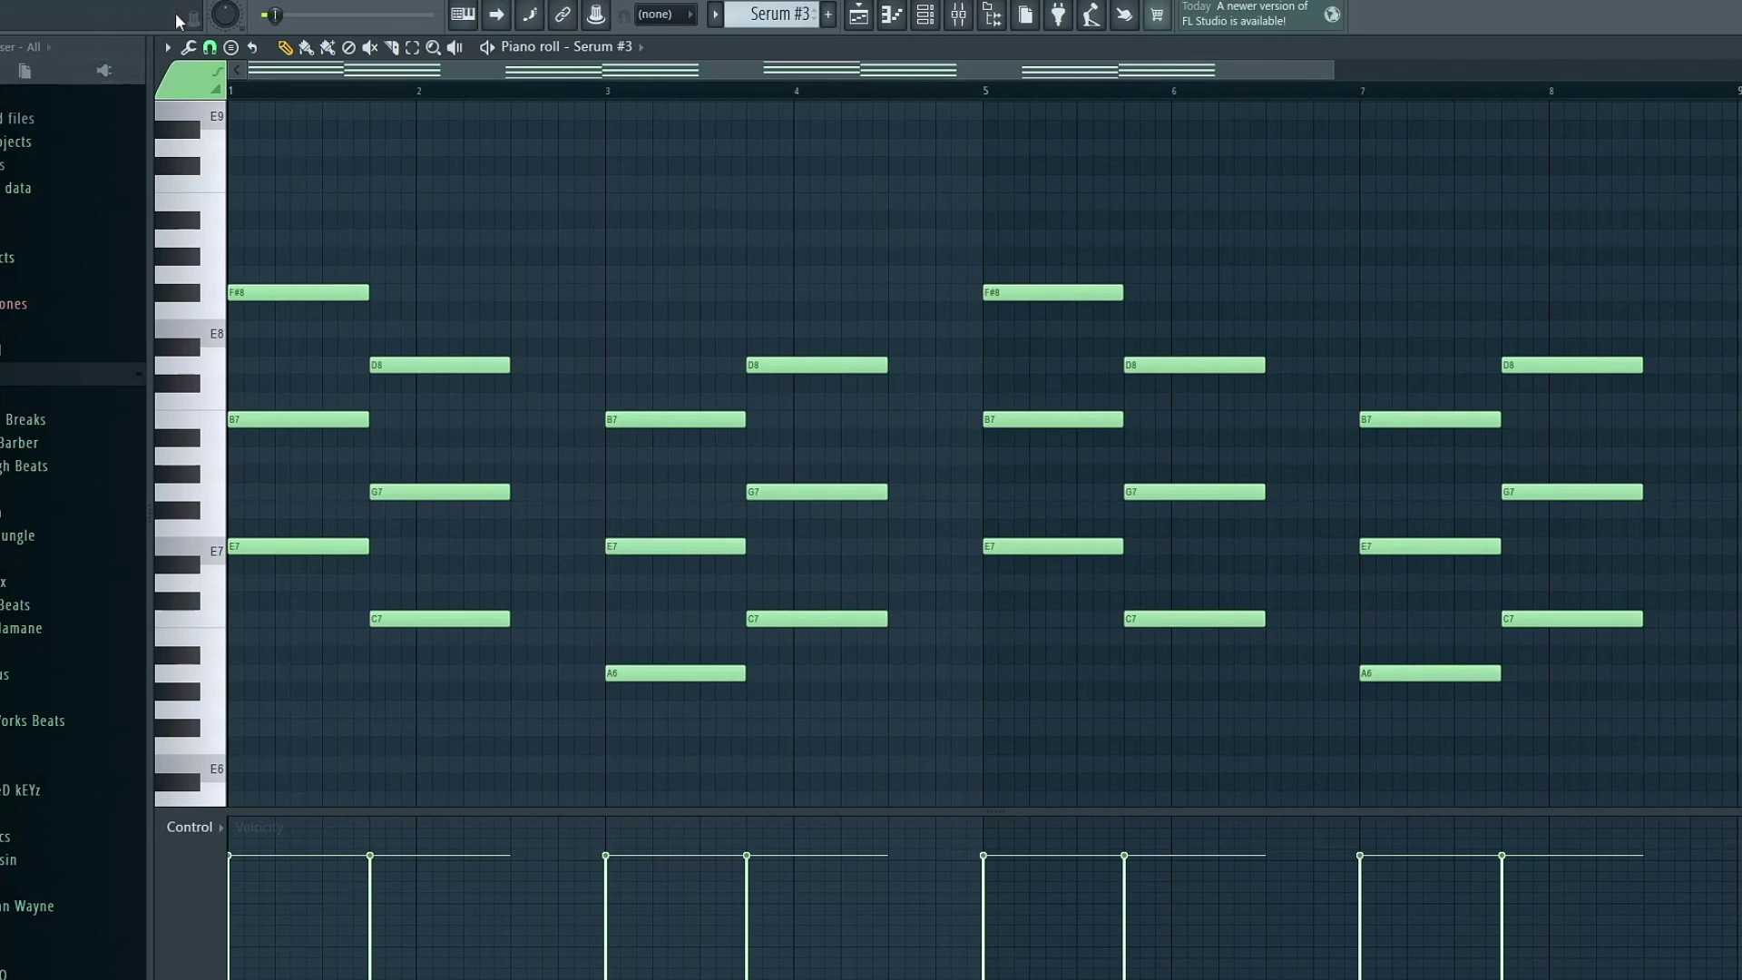
left_click(168, 46)
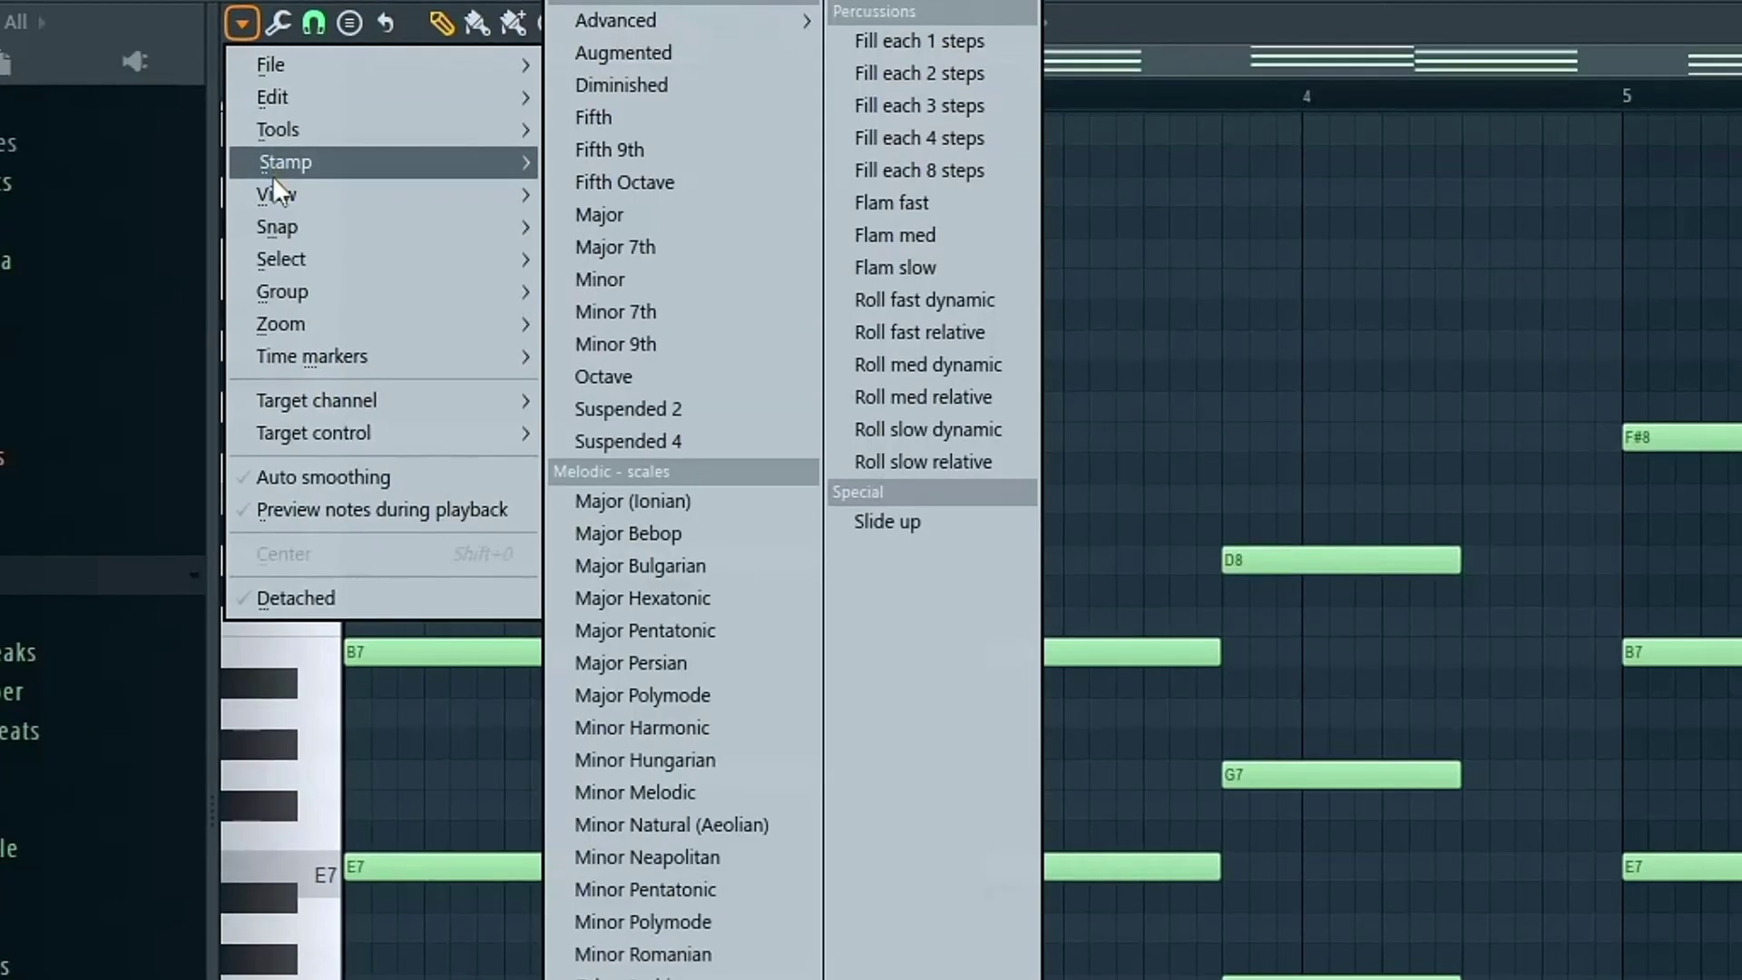
mouse_move(189, 148)
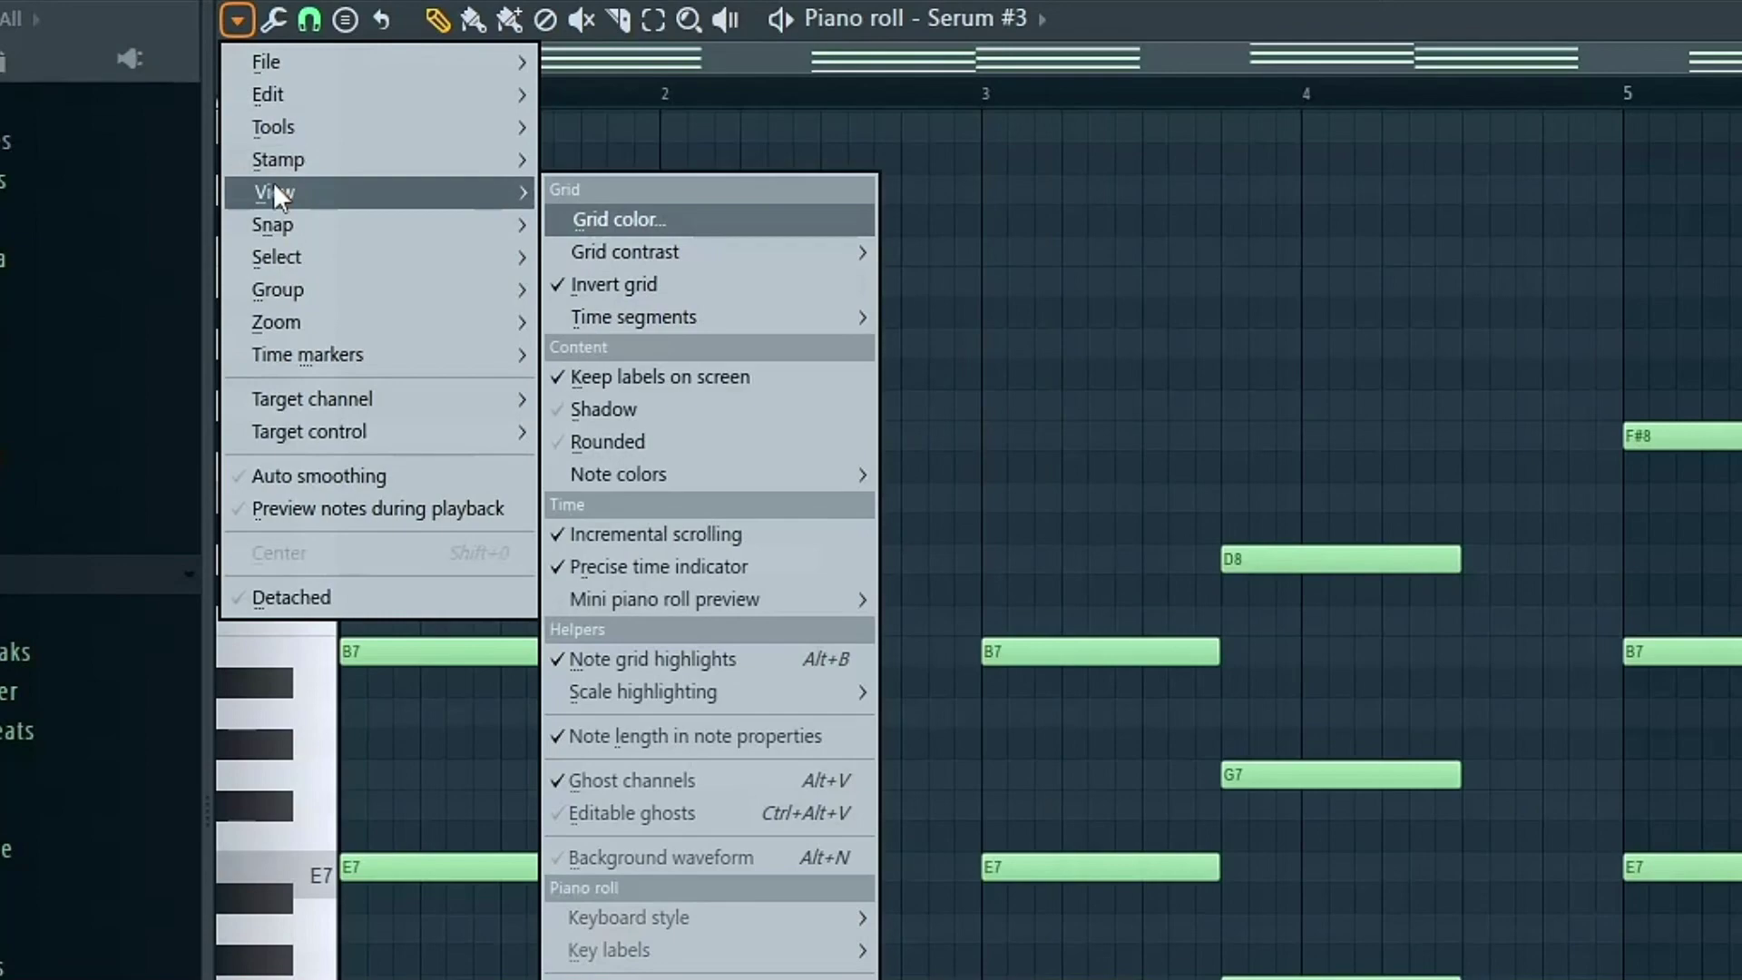
mouse_move(760, 695)
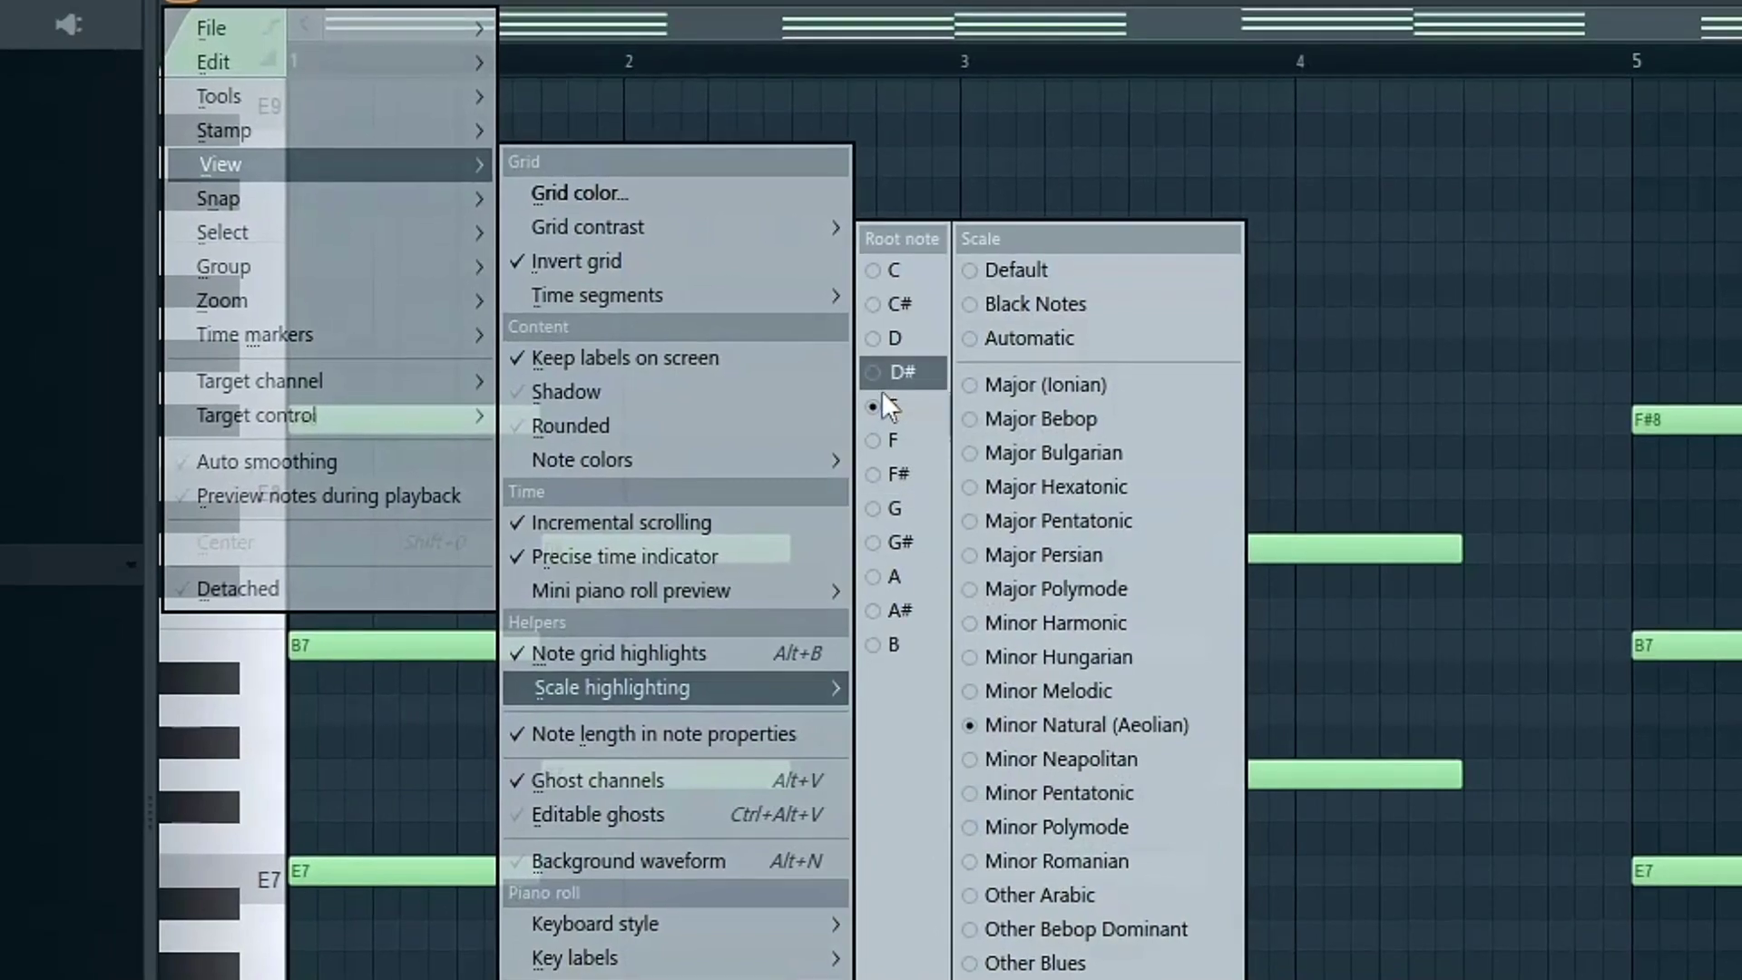
left_click(1054, 555)
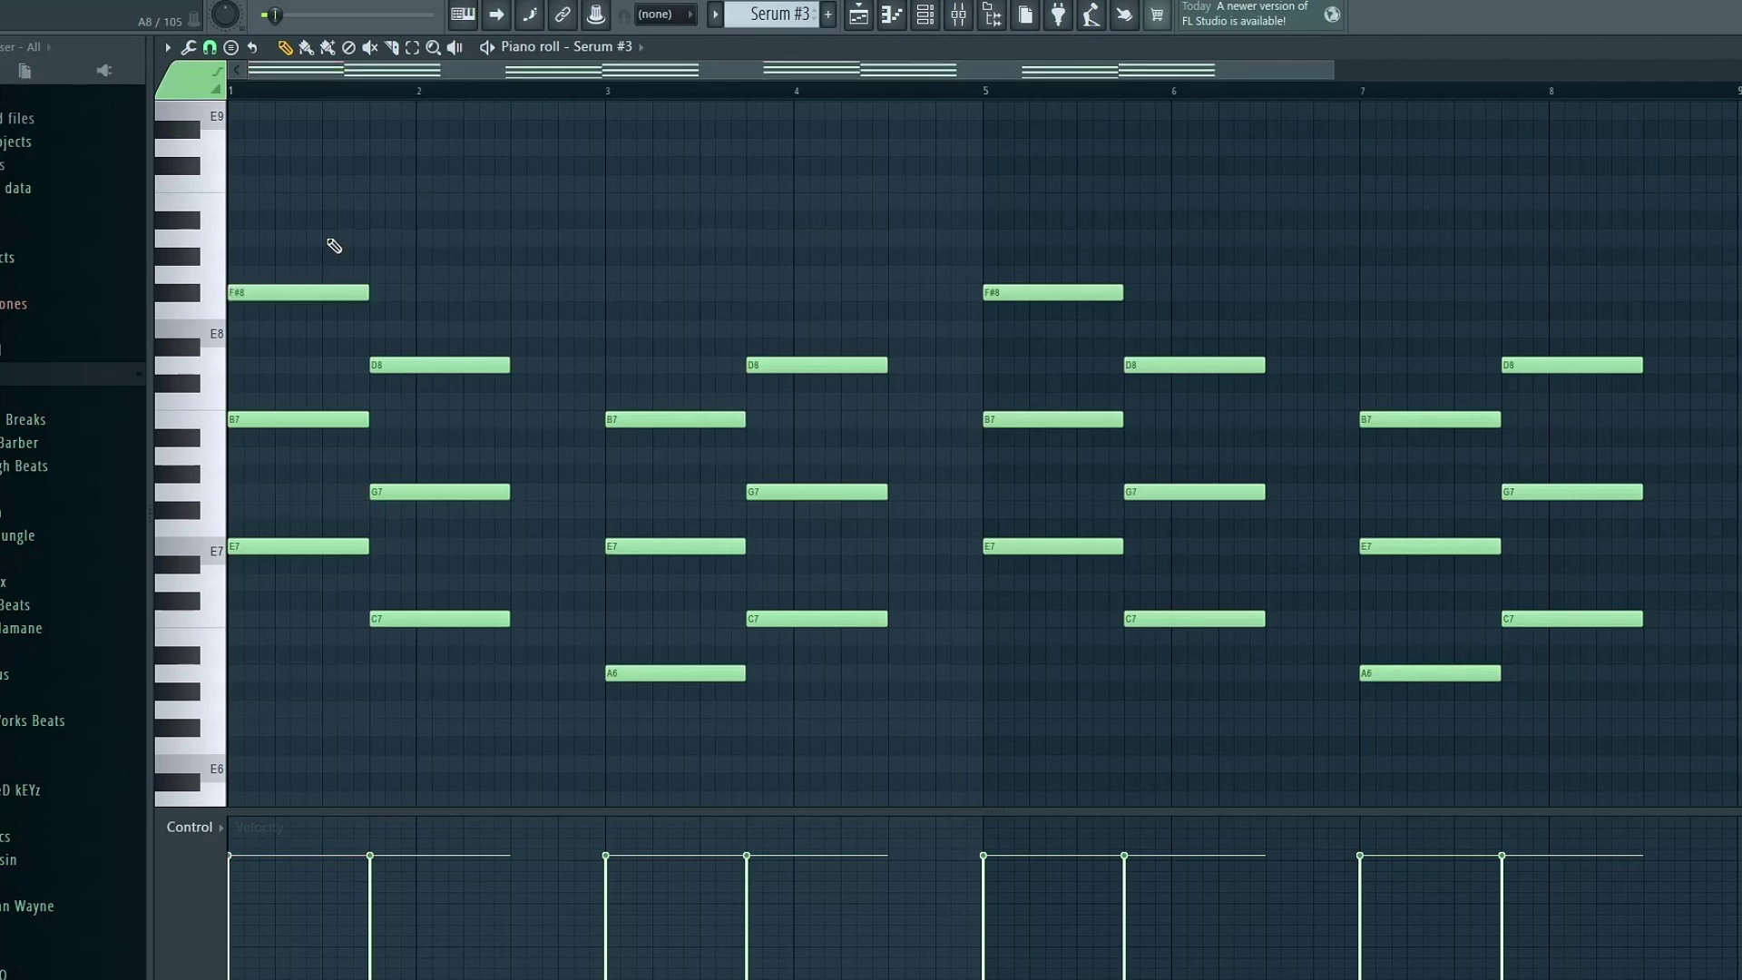
Play the Serum #3 chord pattern.
key("space")
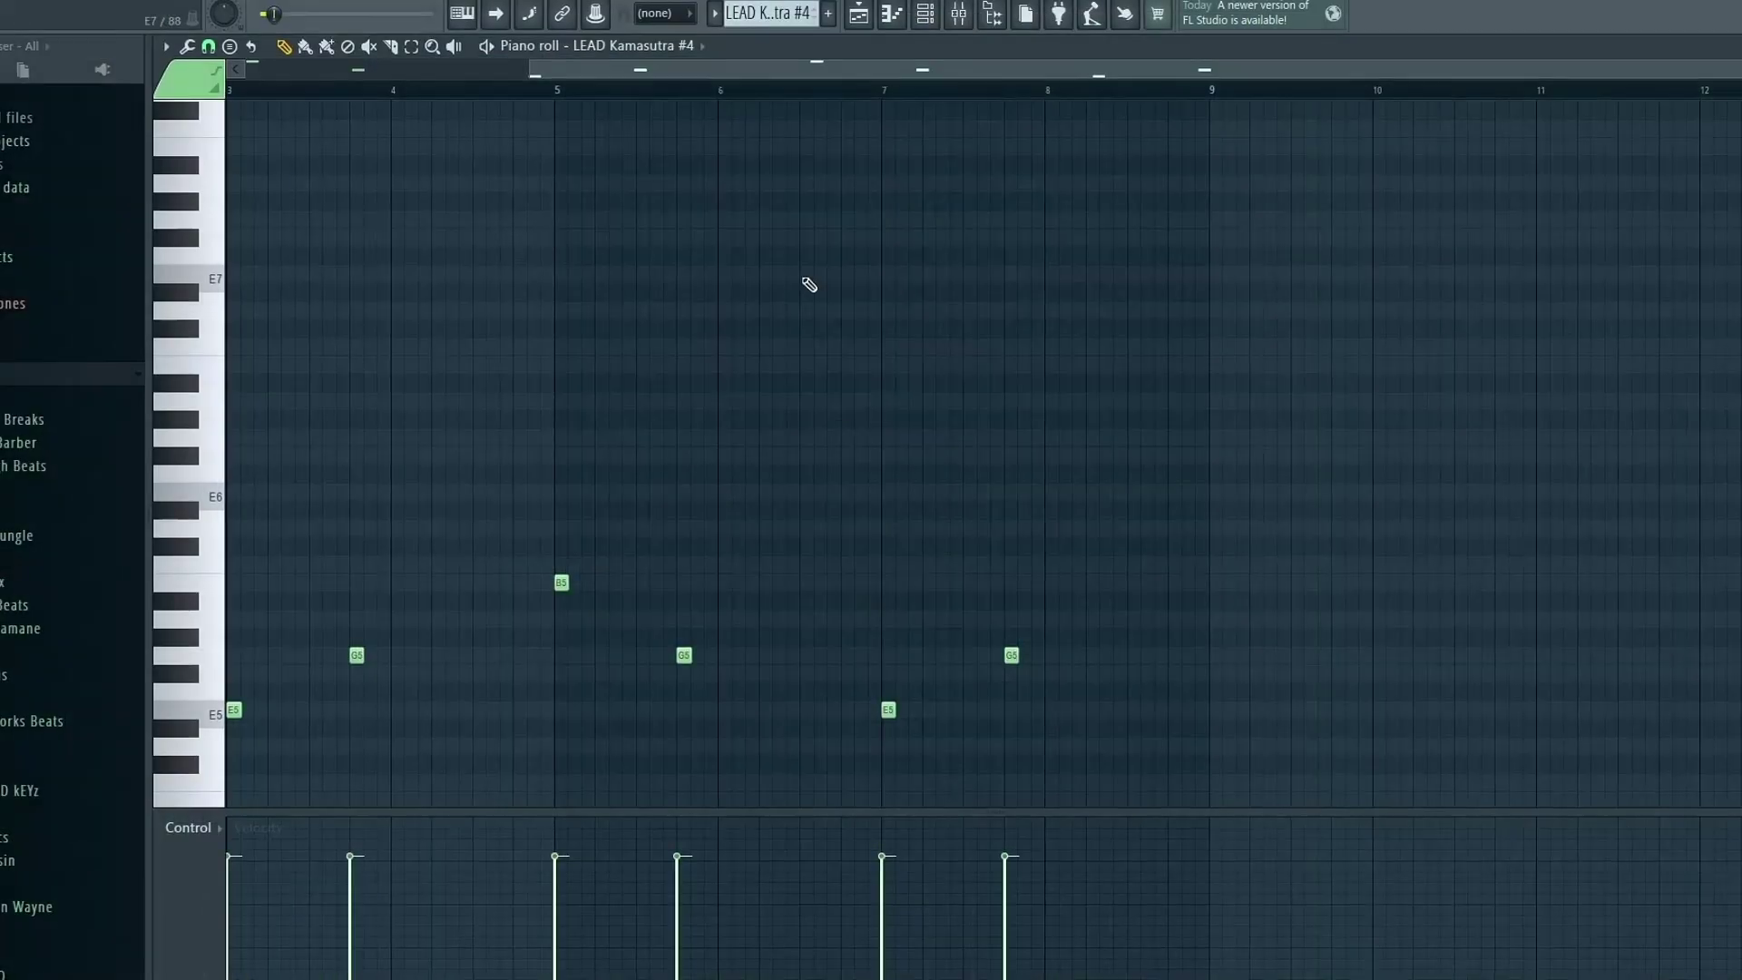
Scroll to the LEAD Kamasutra #4 notes and play the counter-melody from the start.
scroll(766, 378, "down", 3)
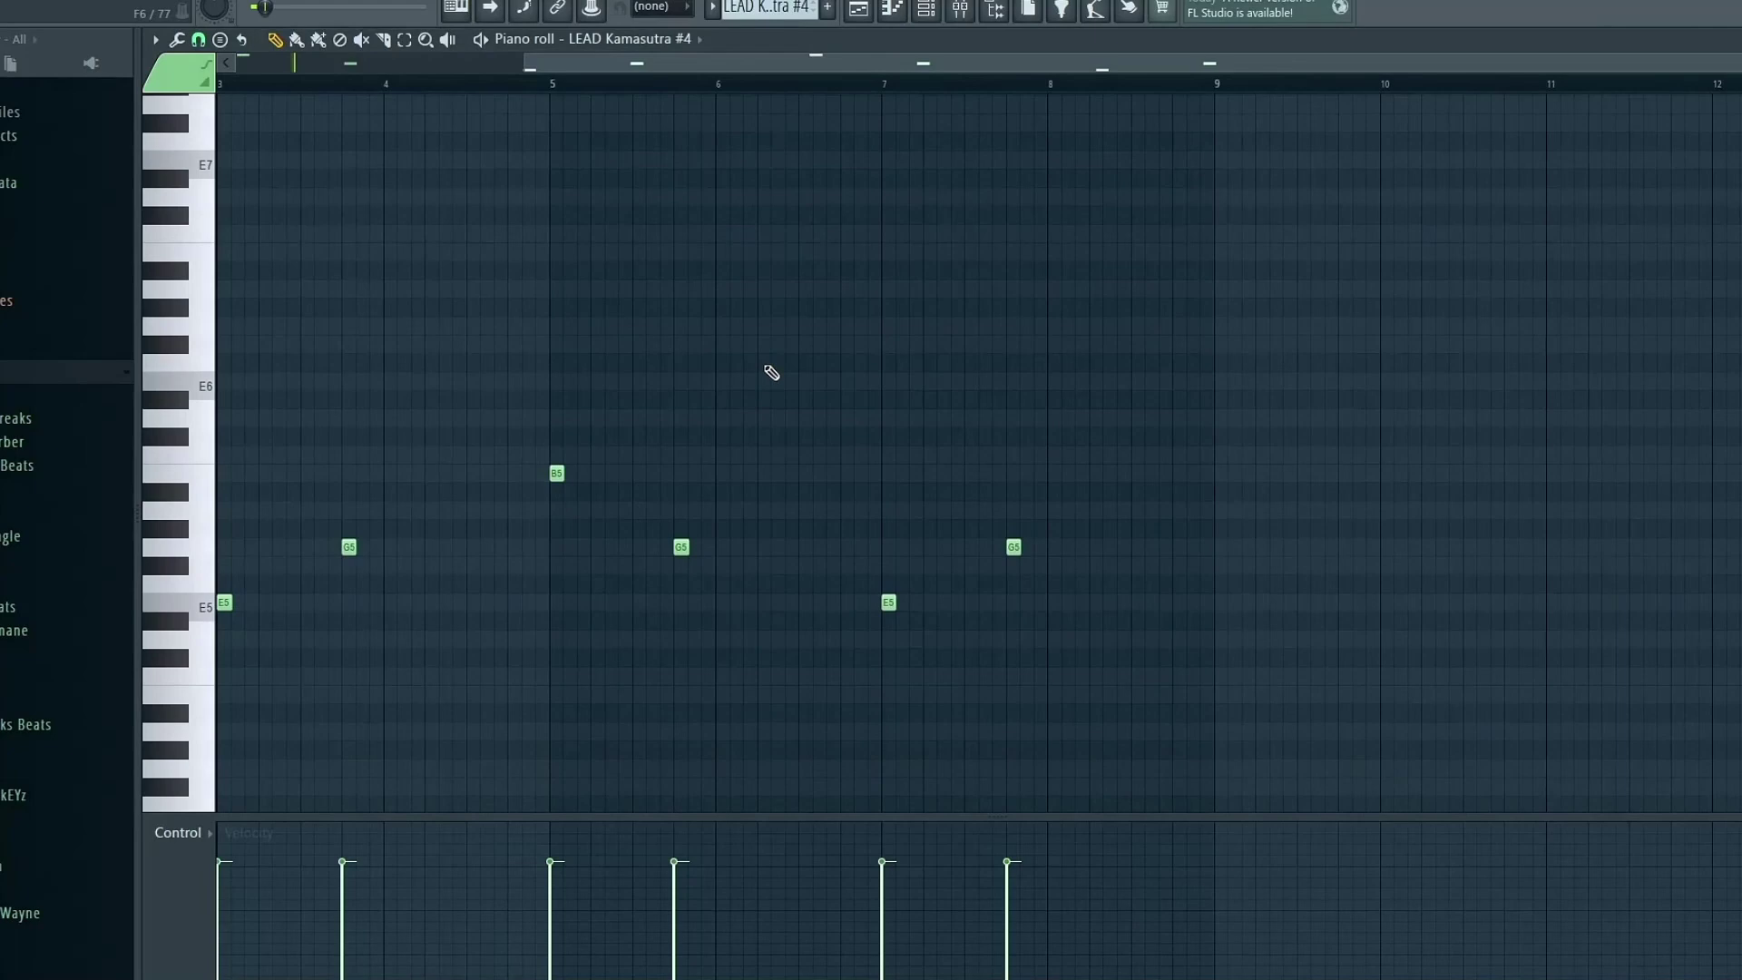
key("space")
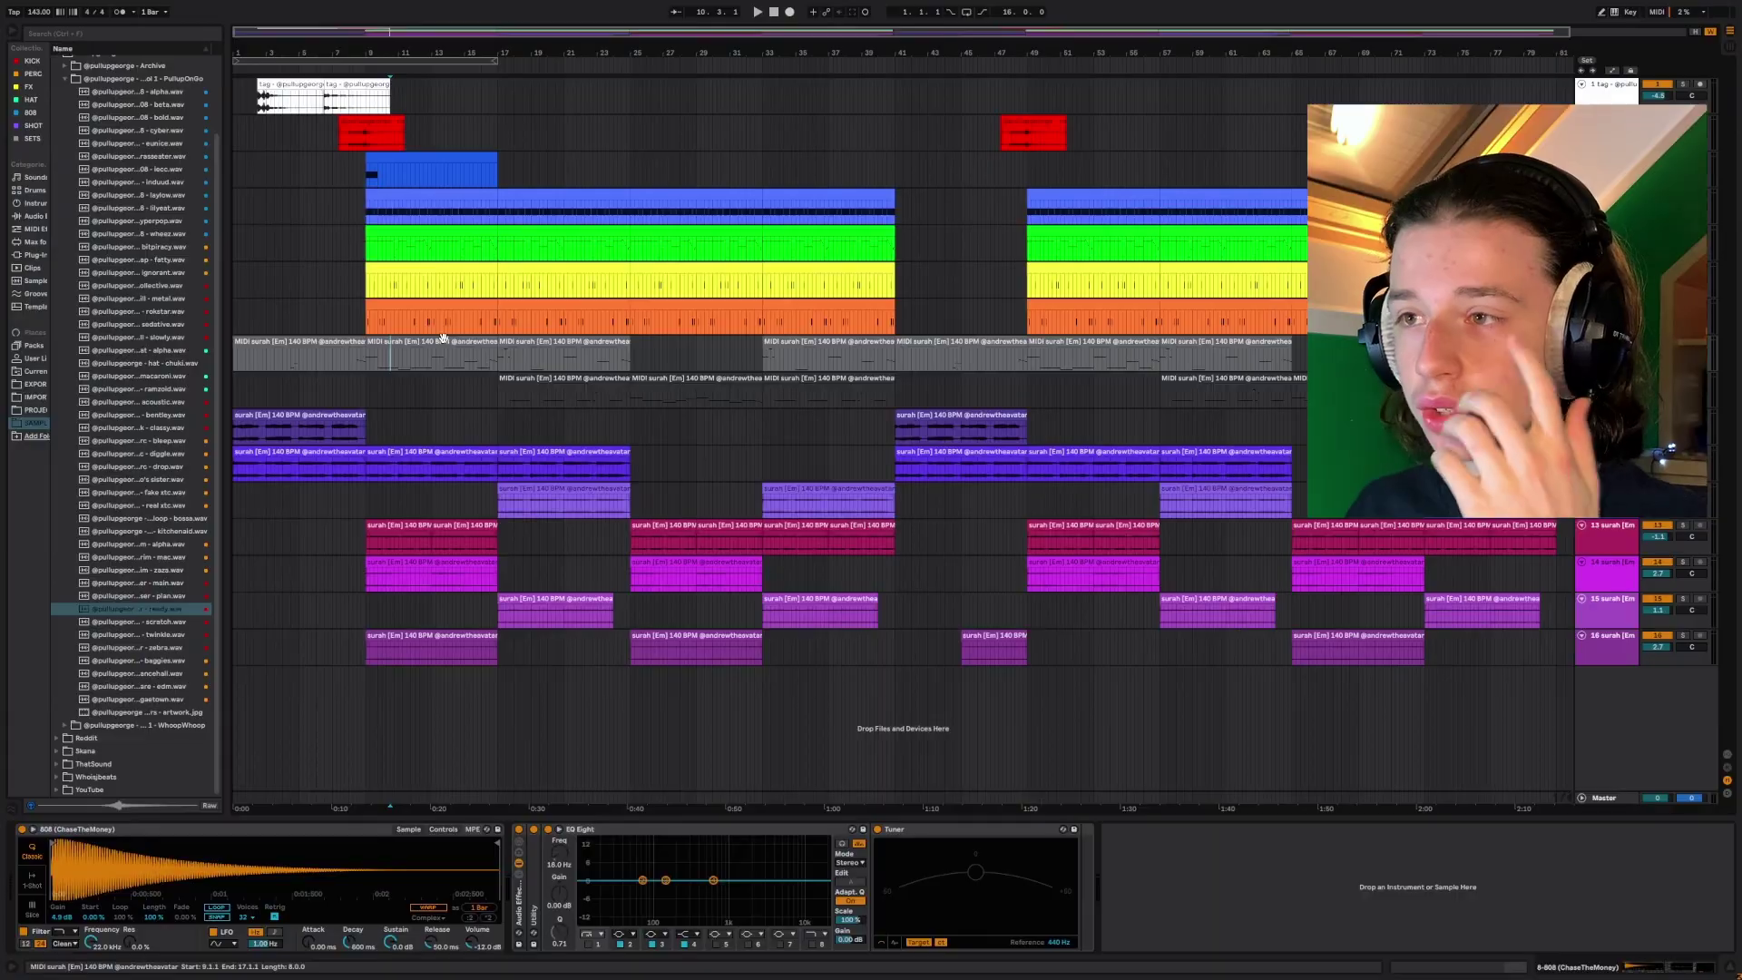
Select a purple melody-sample clip to show its EQ Eight and Auto Pan chain.
left_click(415, 453)
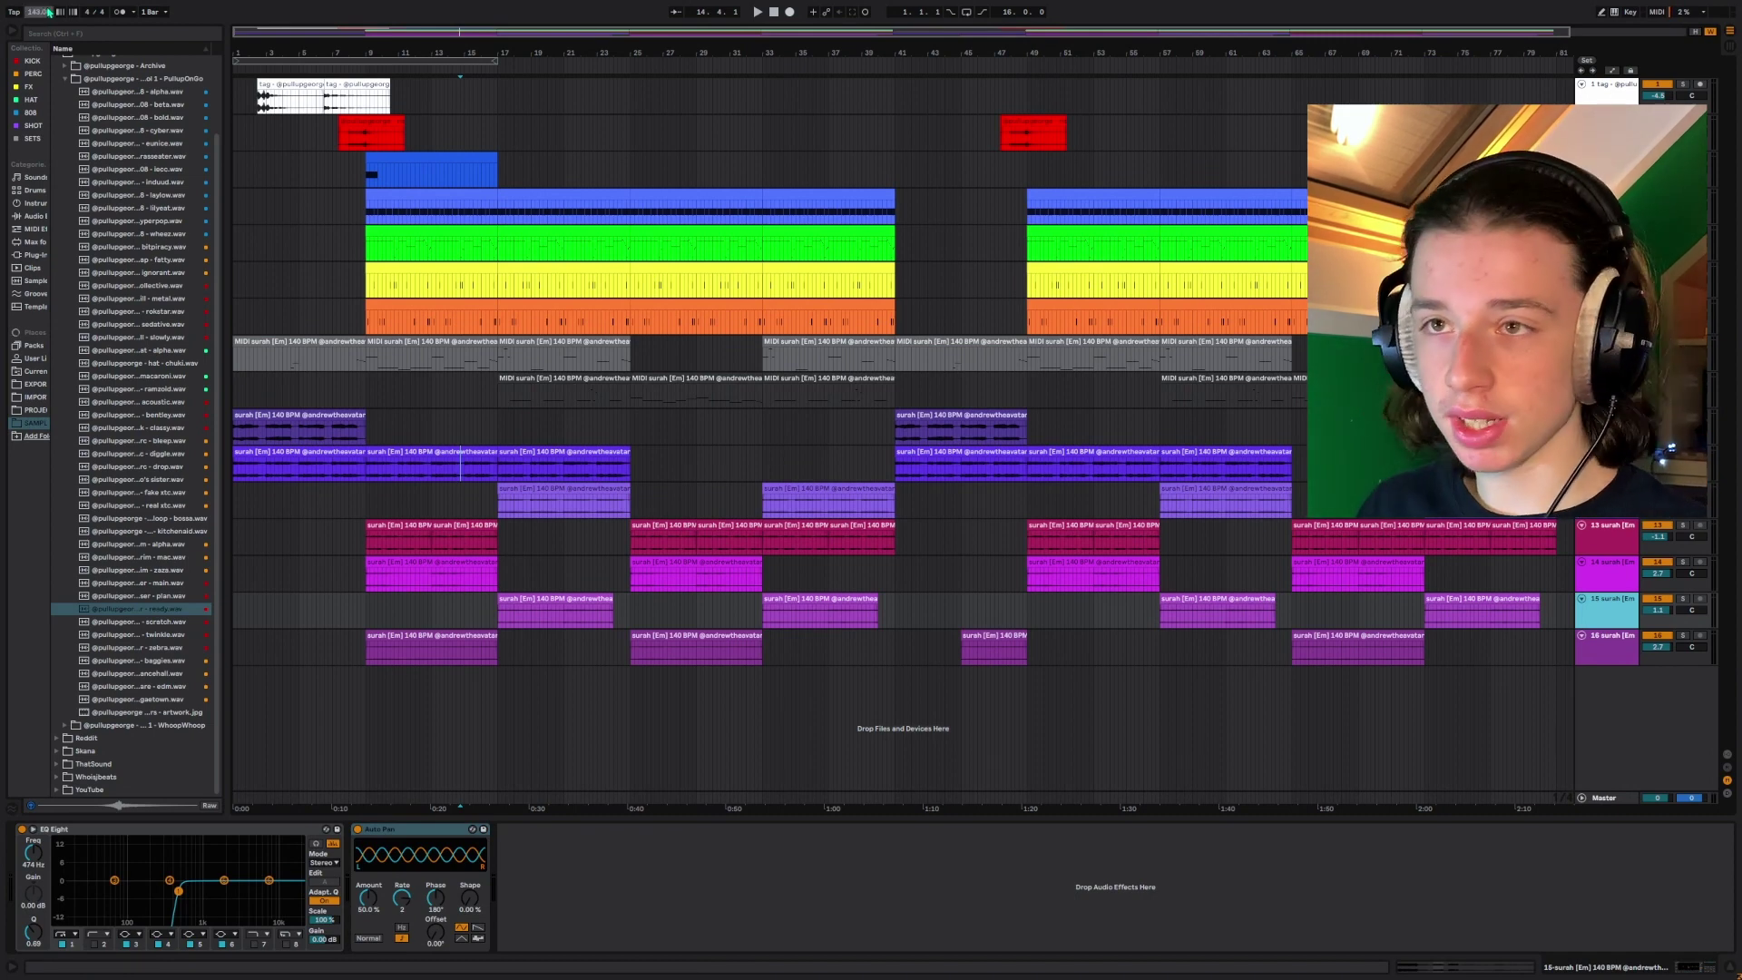
Open the first 808 MIDI clip's notes and play the beat from the insert mark.
left_click(336, 346)
left_click_drag(1434, 784, 1543, 784)
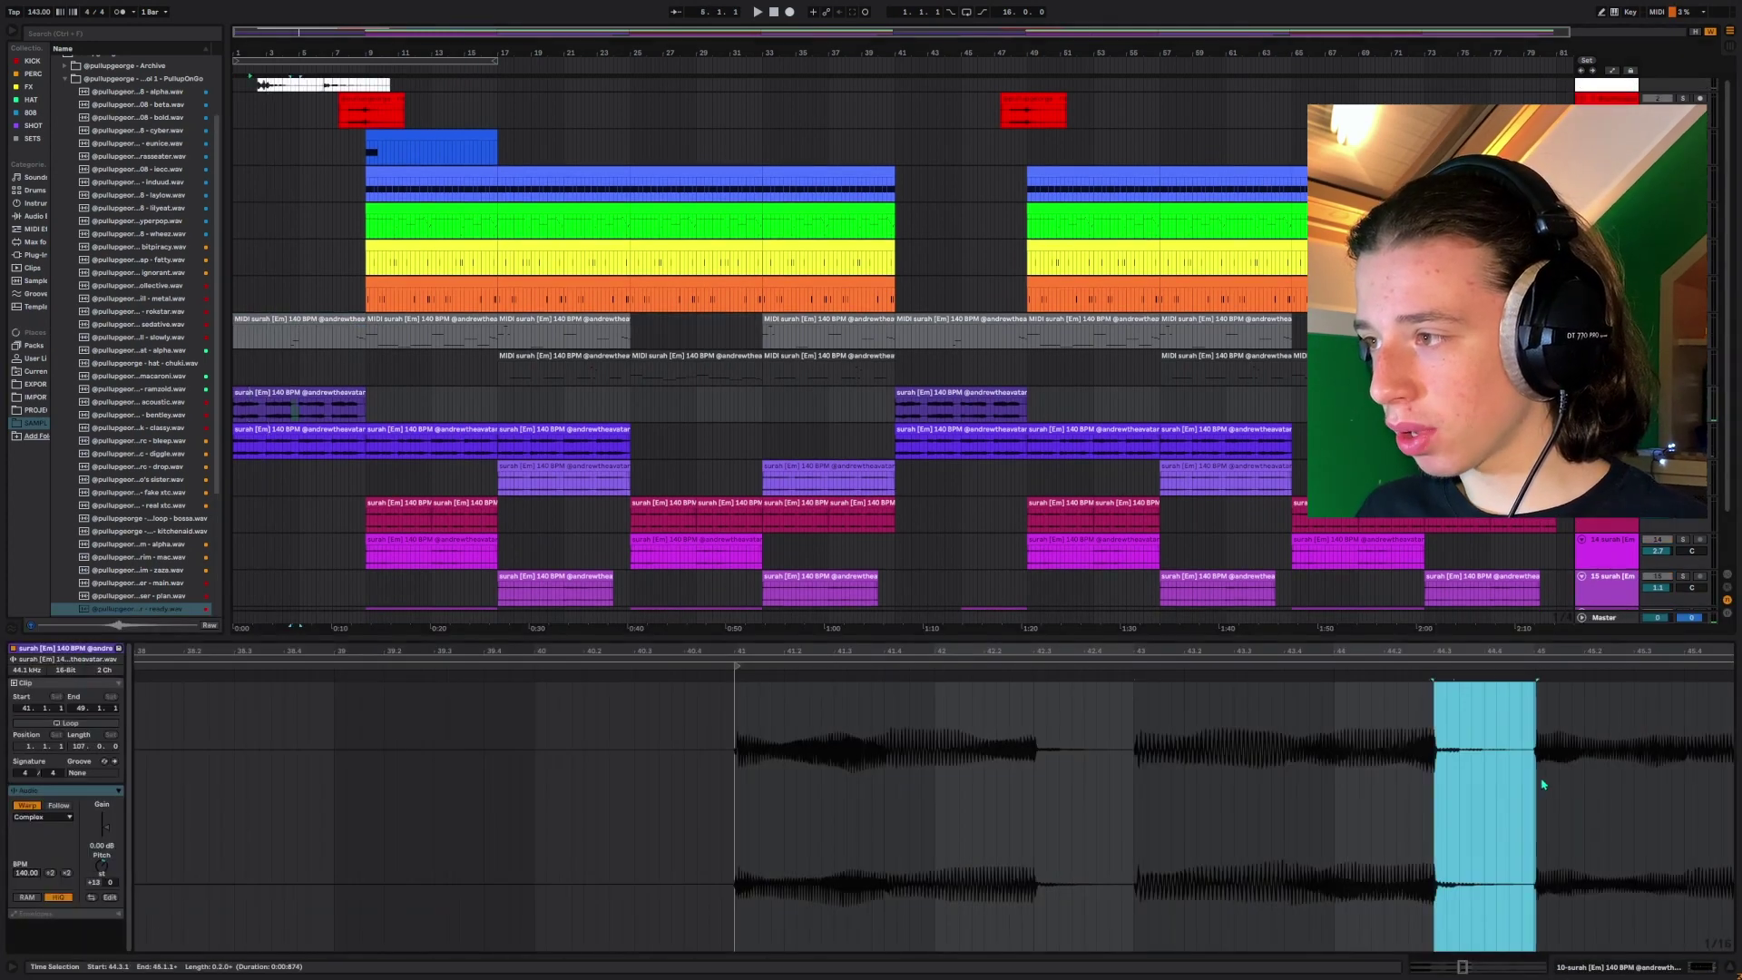
left_click(312, 345)
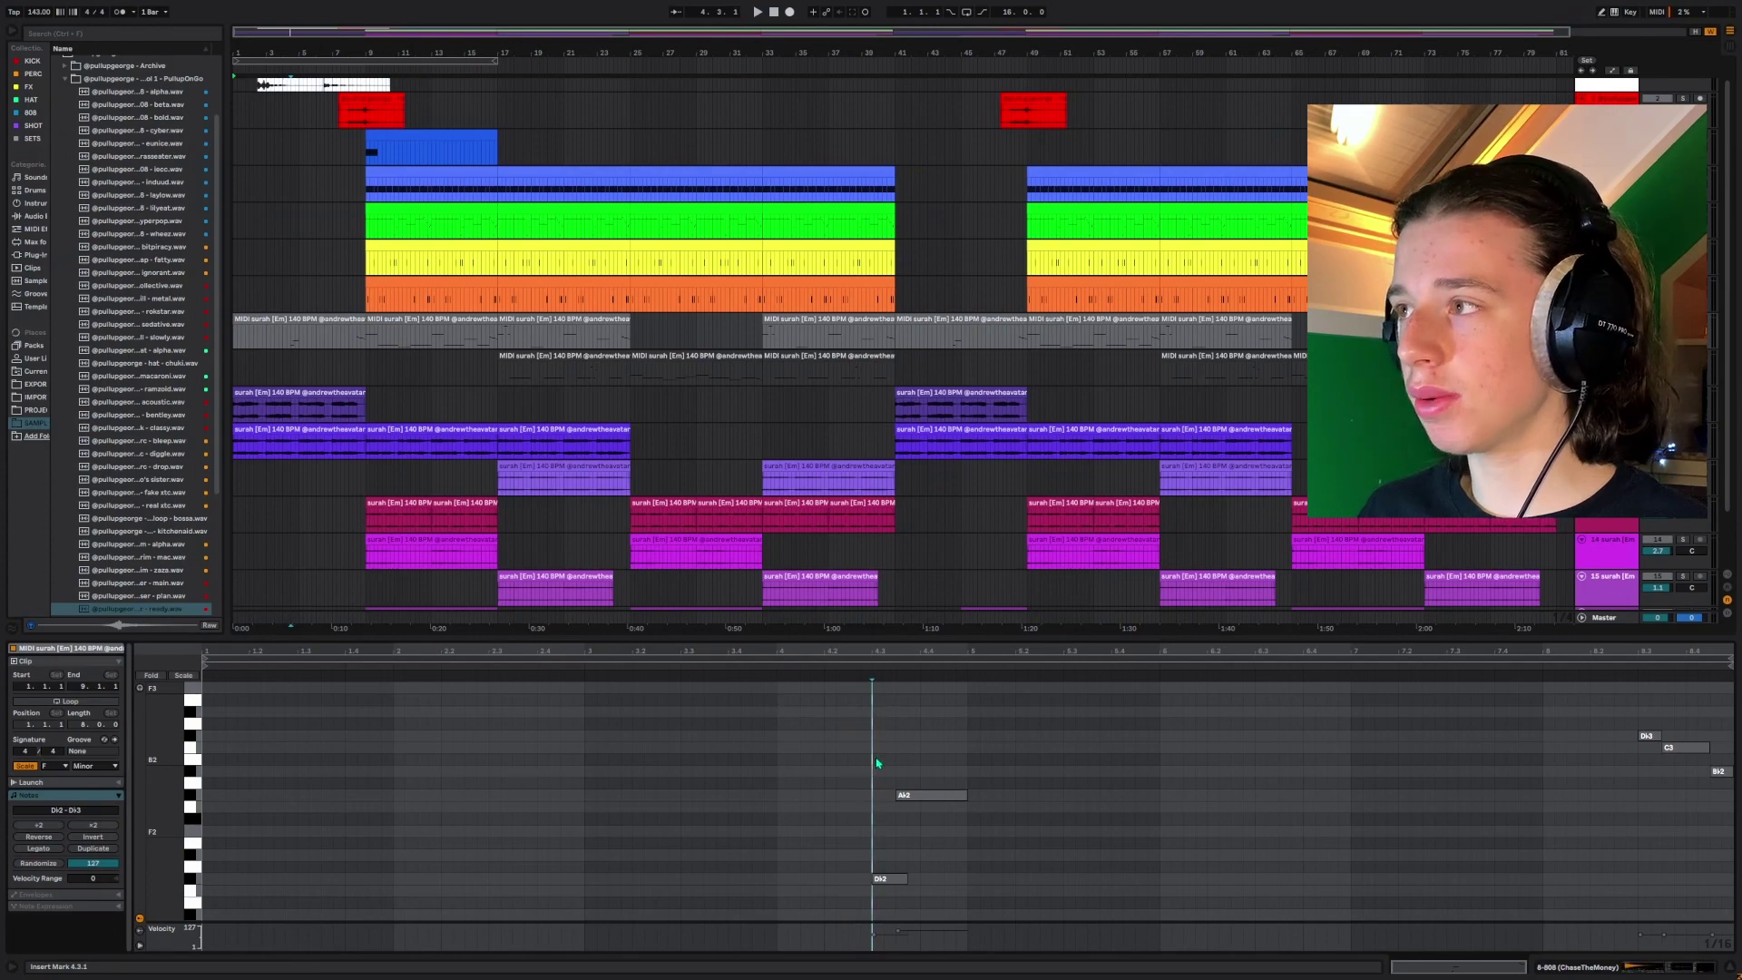
key("space")
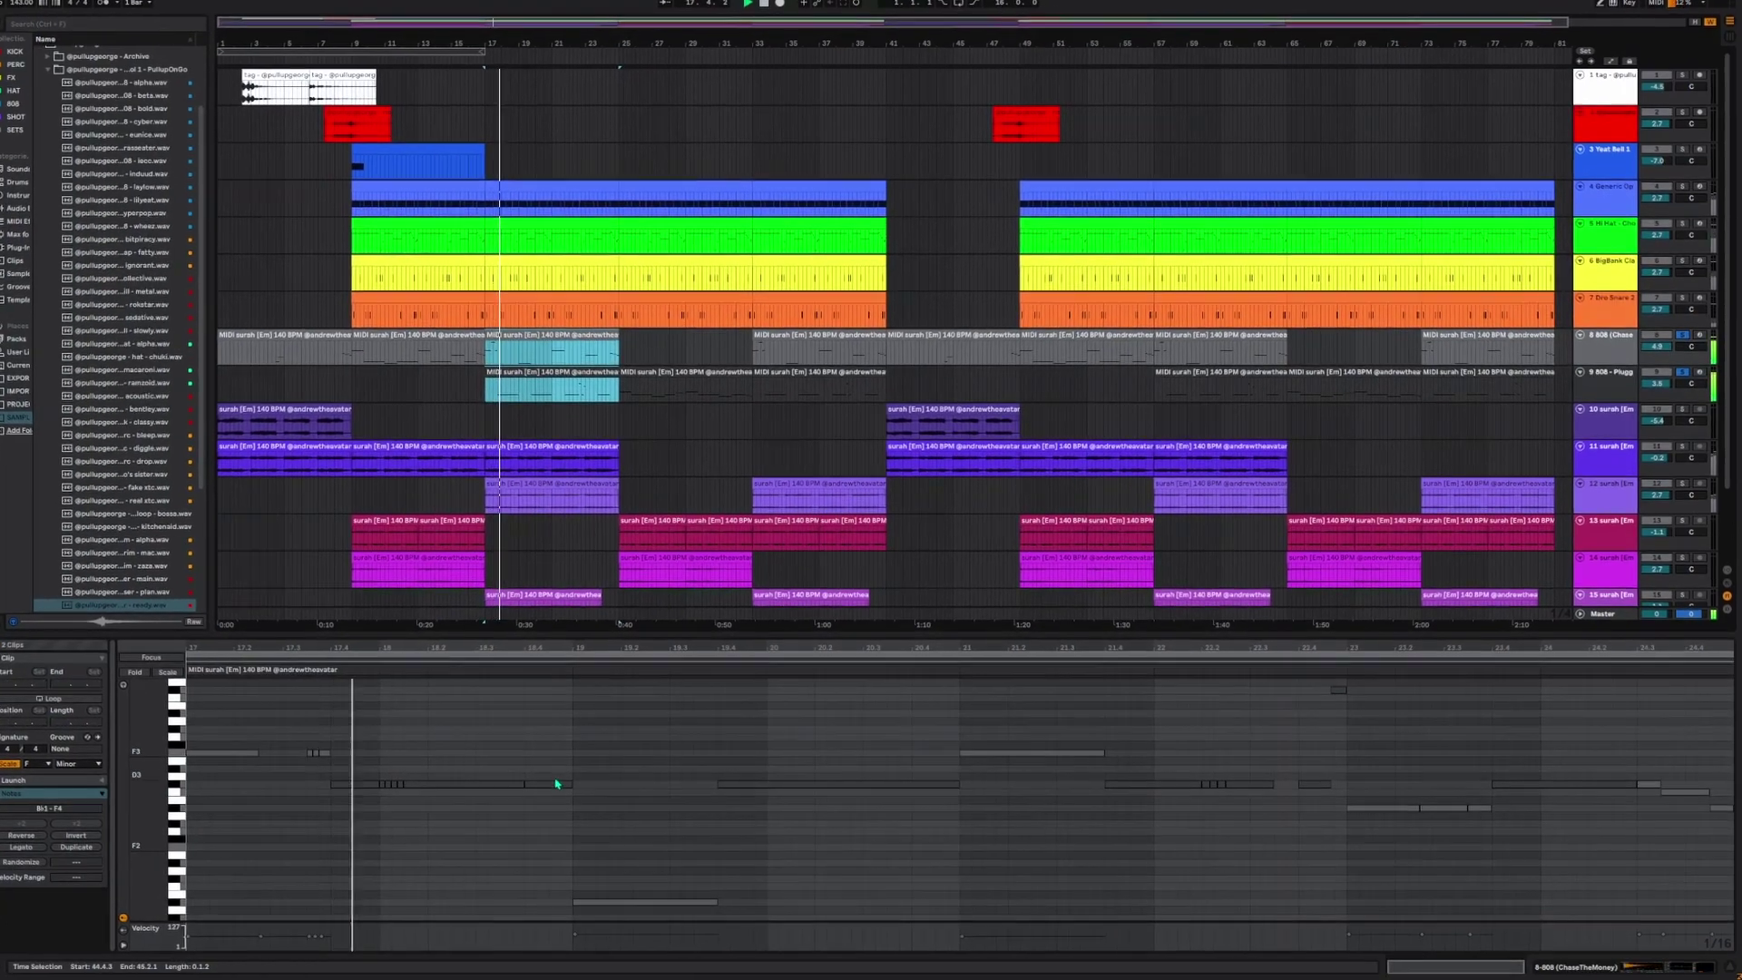
scroll(551, 779, "down", 3)
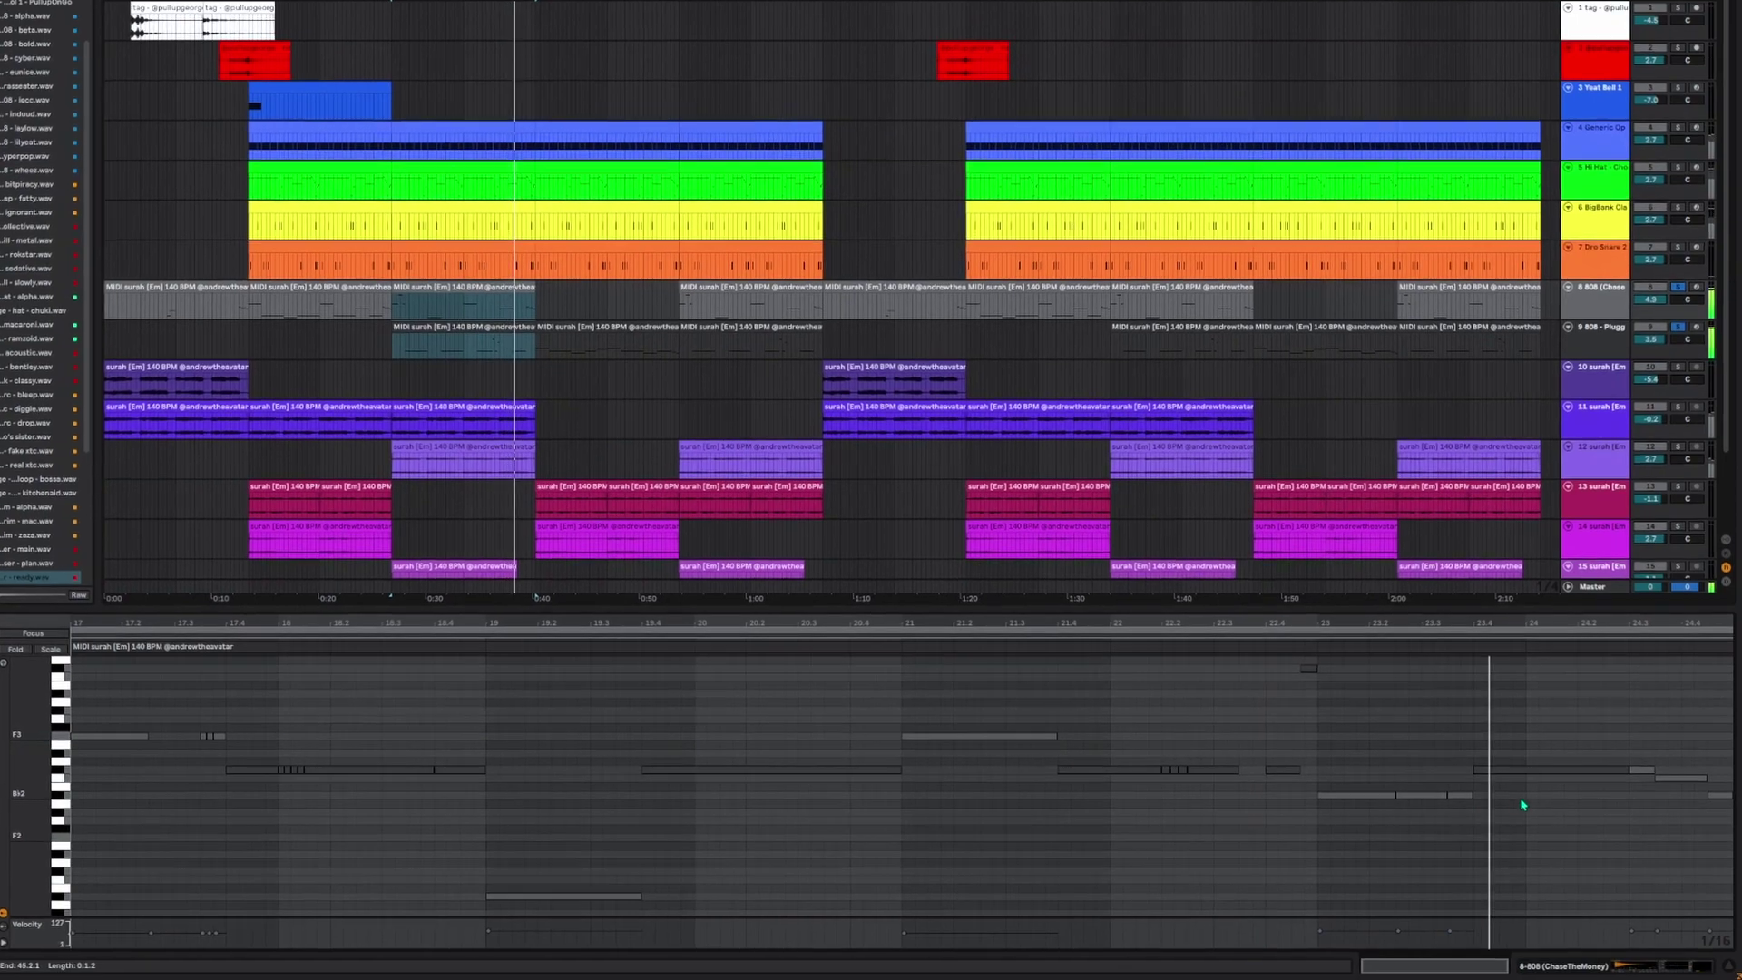
scroll(1522, 805, "up", 3)
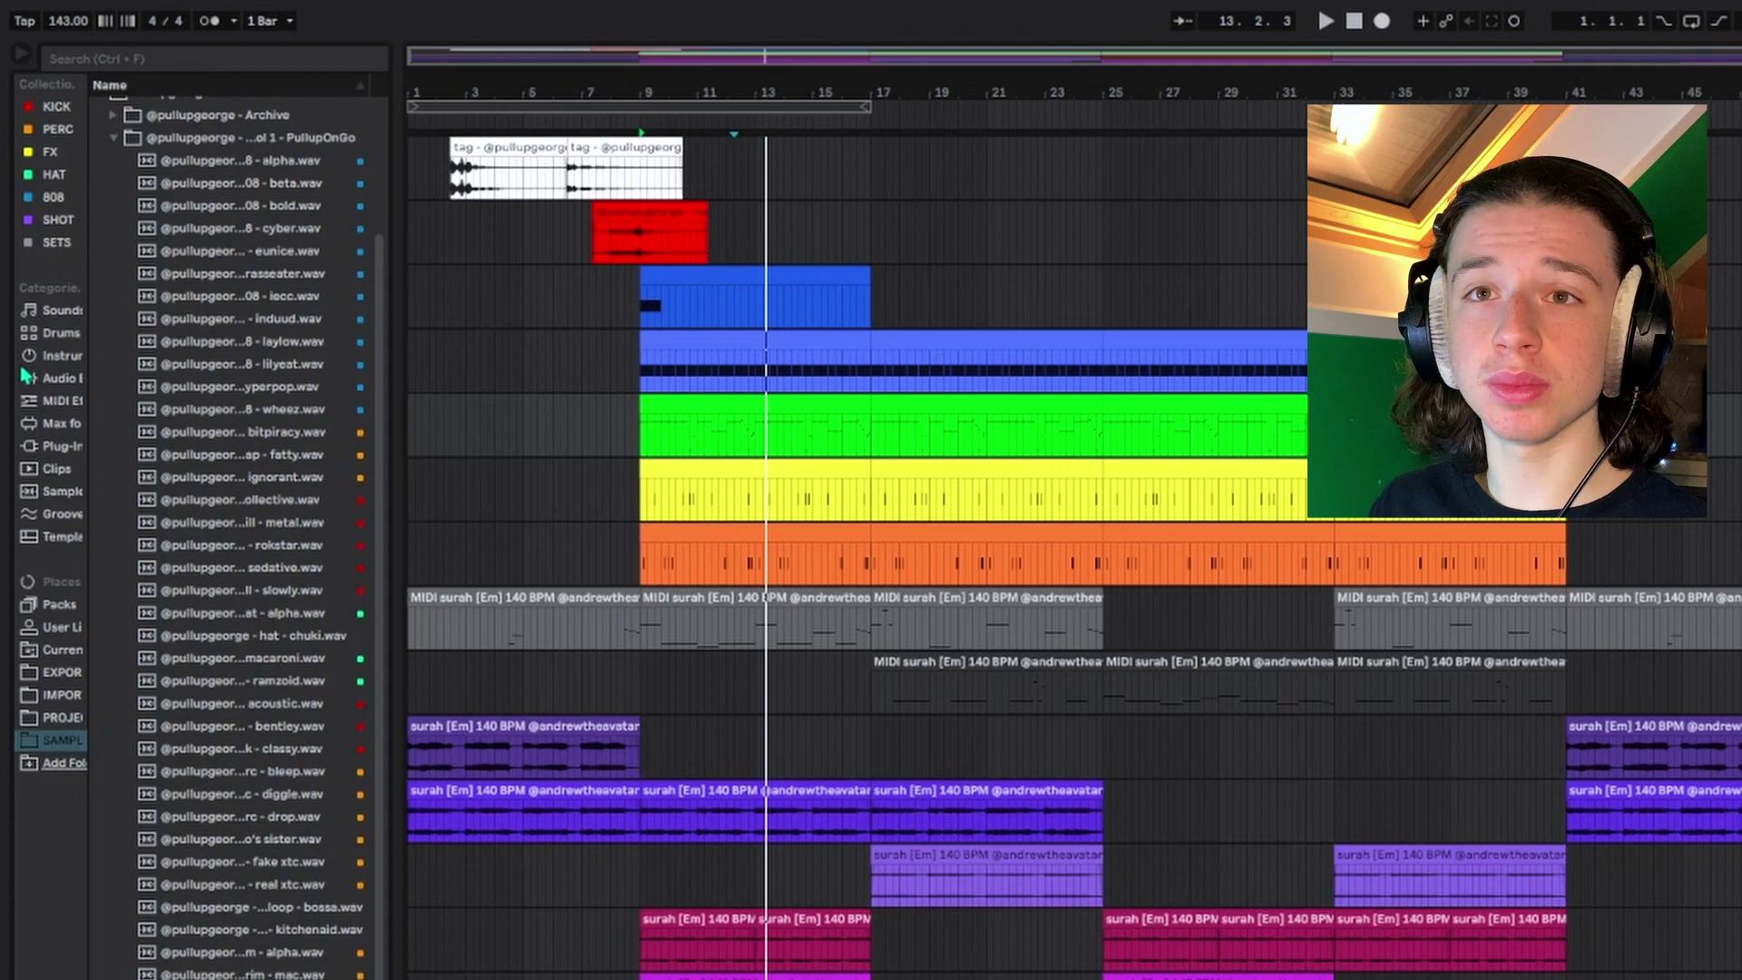
Show the SETS plugin collection in the browser.
left_click(53, 242)
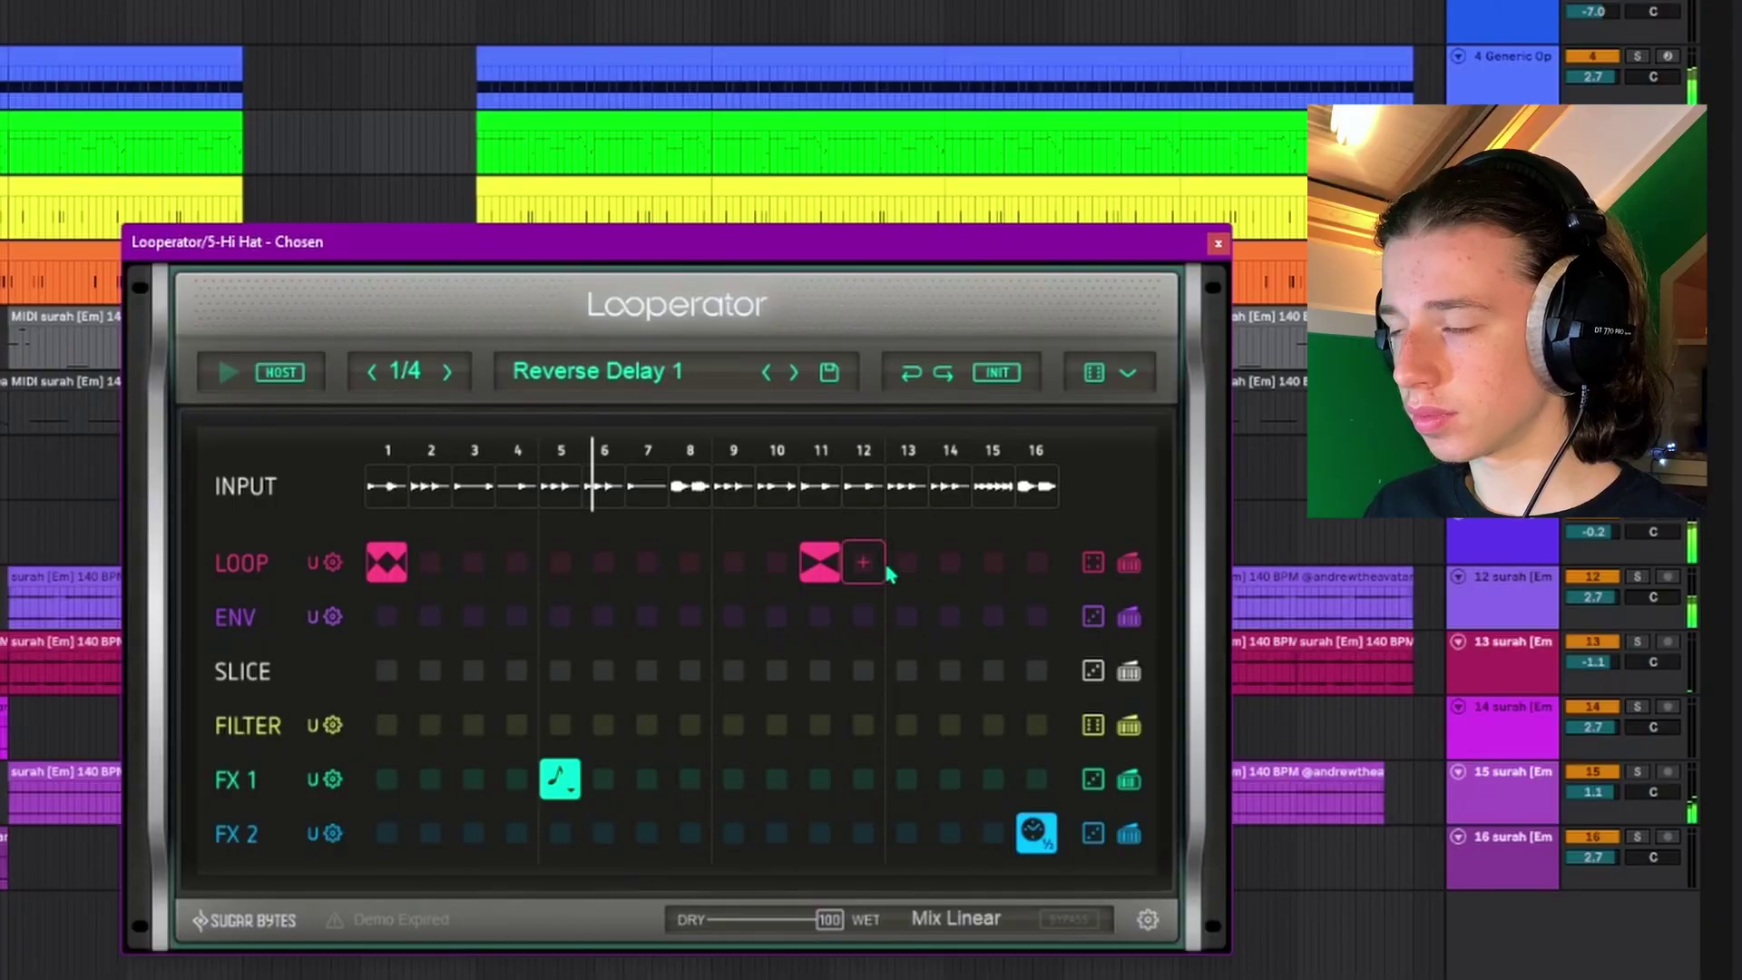
Assign the note-delay effect to Looperator's FX 1 step 15, then show the clip's notes.
left_click(996, 791)
left_click(1051, 740)
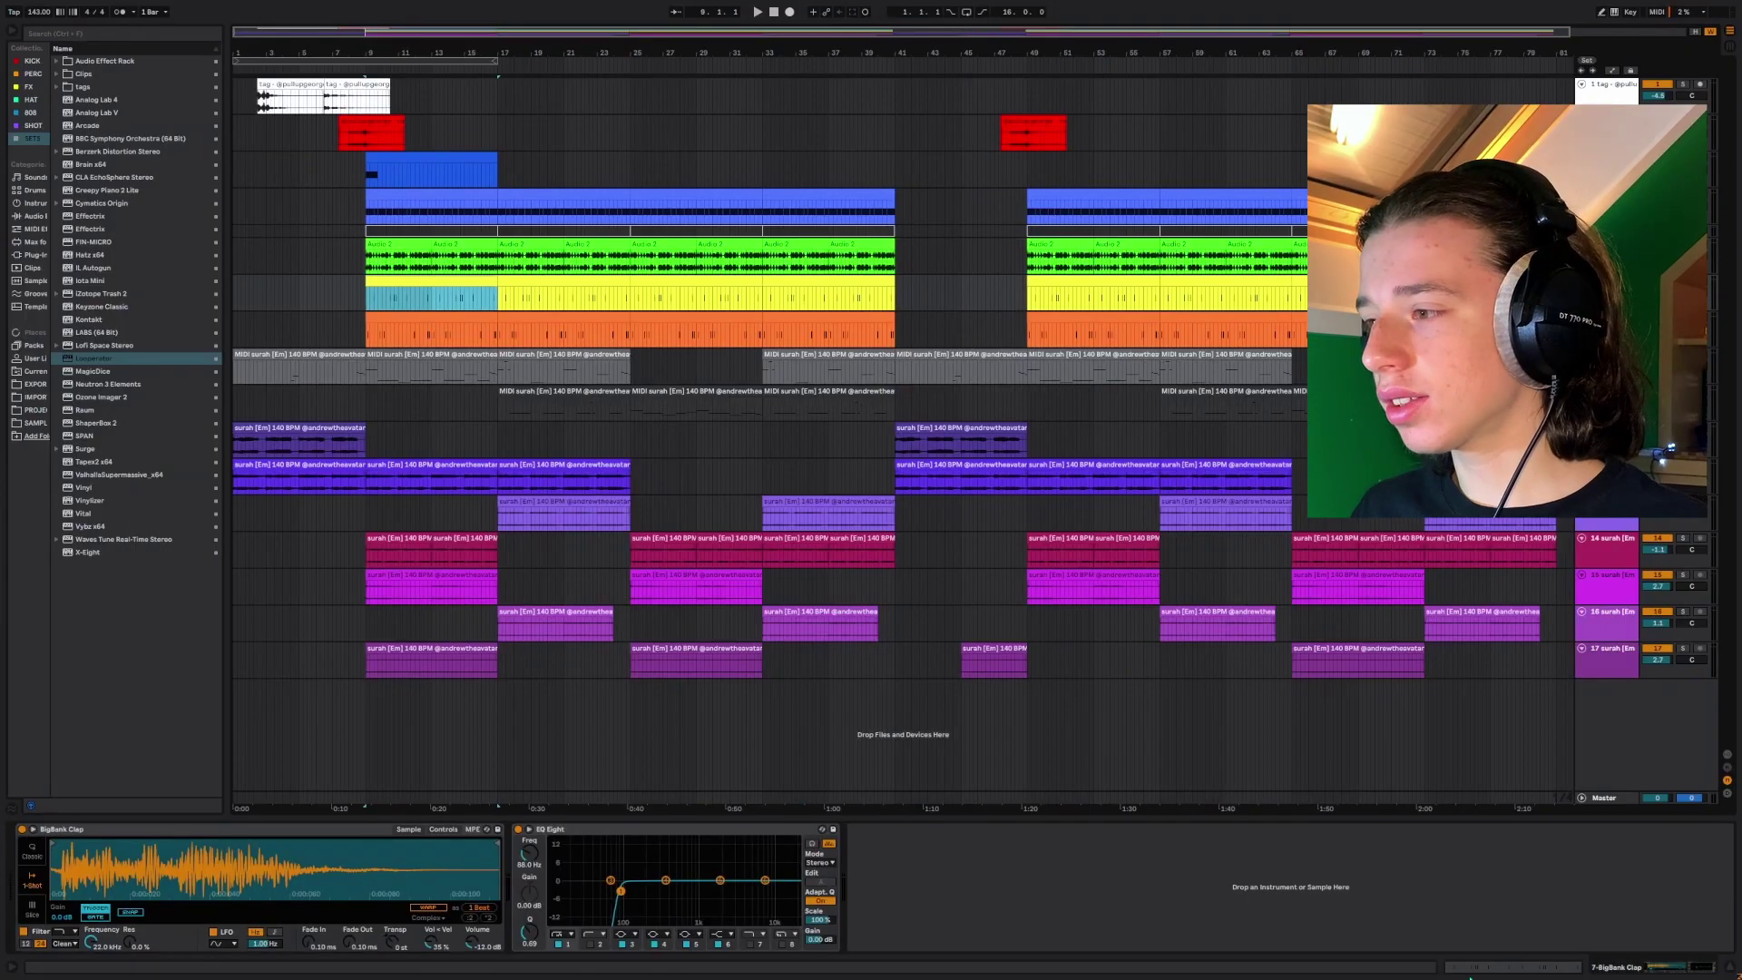
key("shift+Tab")
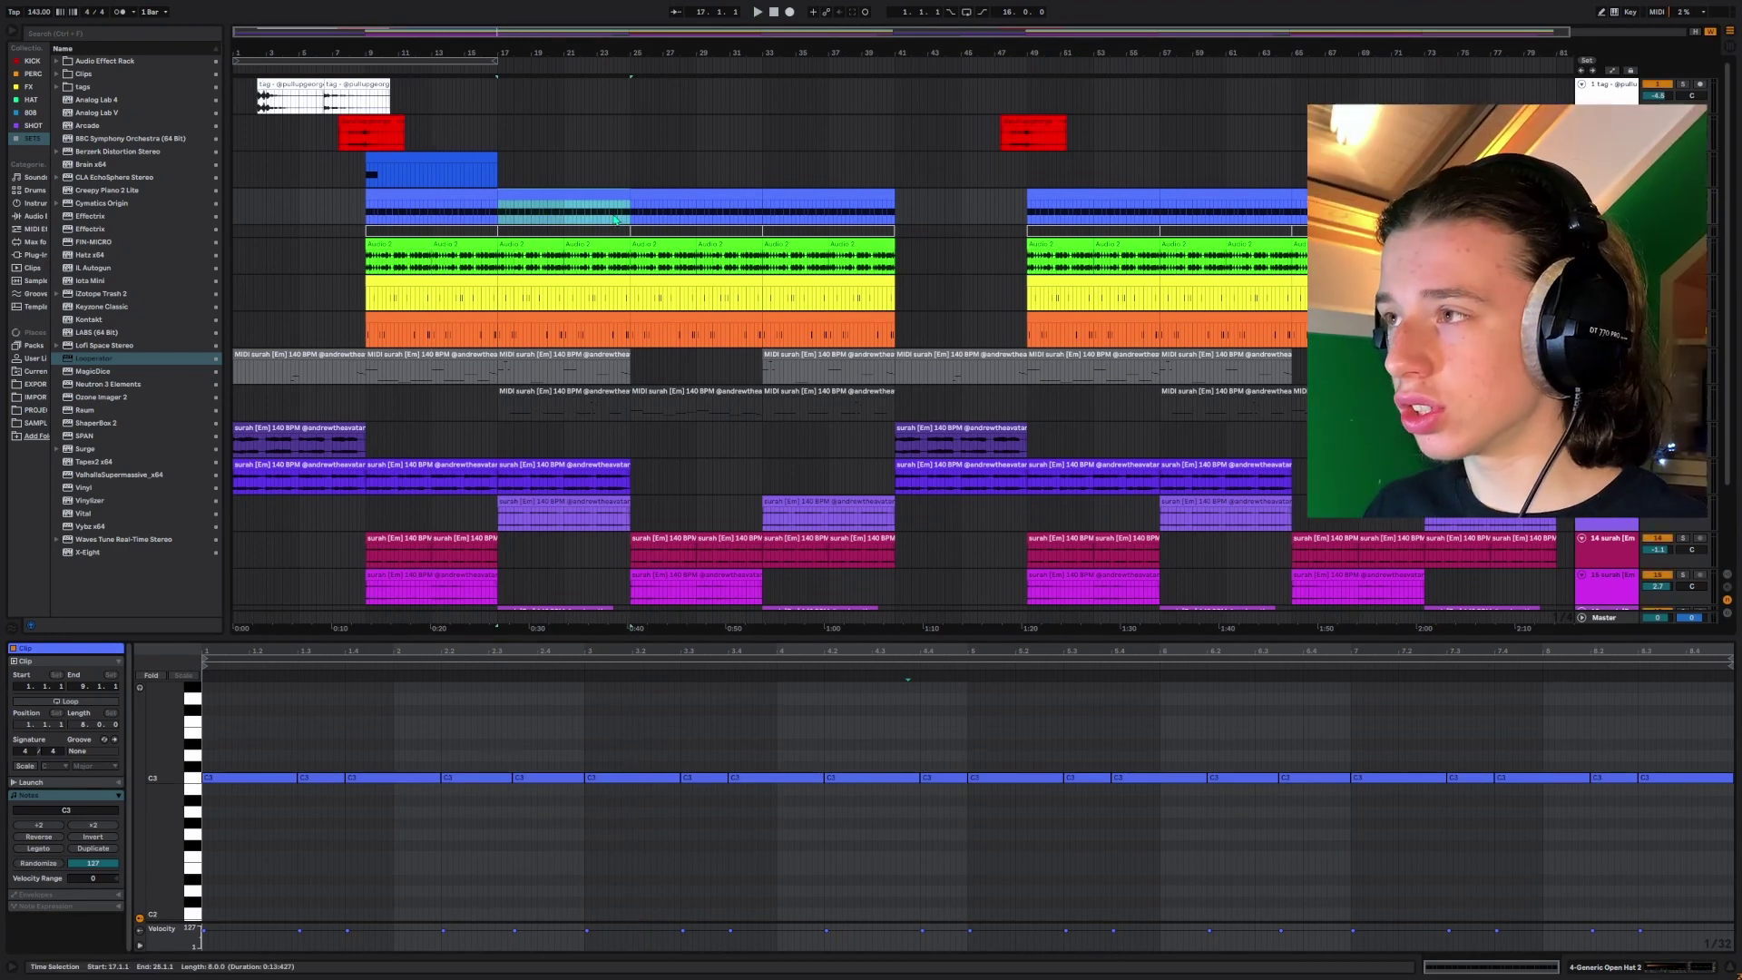
Delete the bar 17–25 open-hat part, move the bar 9–17 clip into the gap, and select the bar 25–33 clip.
key("Delete")
left_click_drag(431, 205, 564, 204)
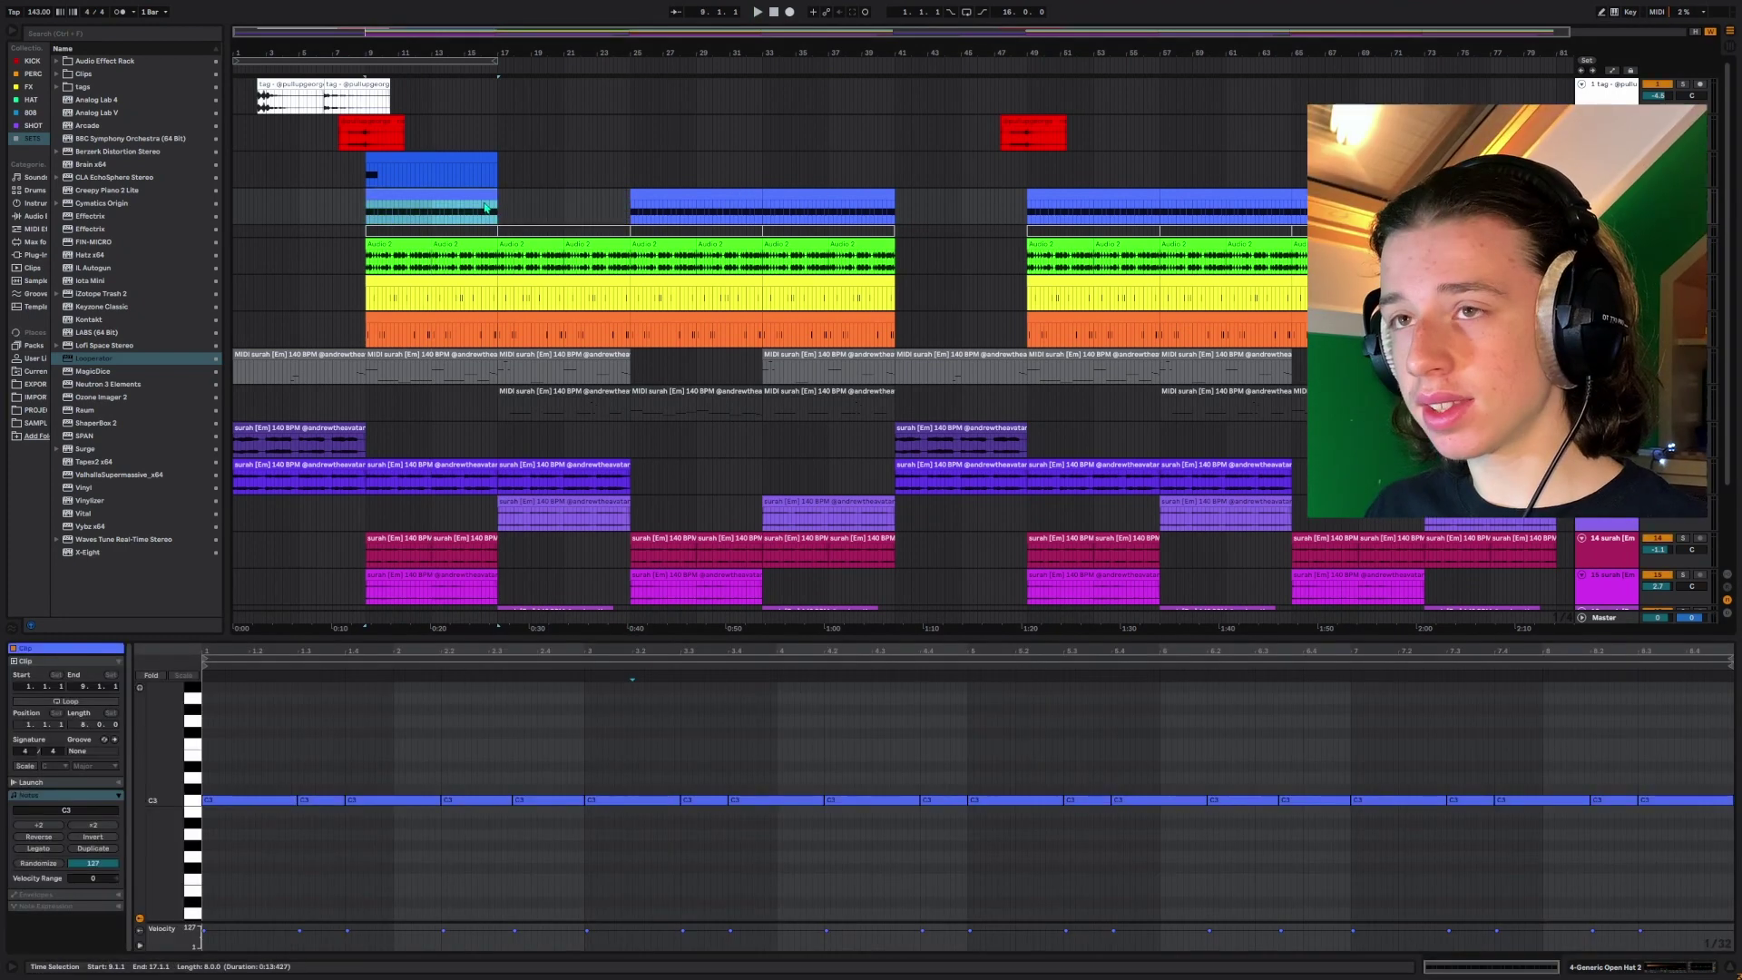
left_click(700, 193)
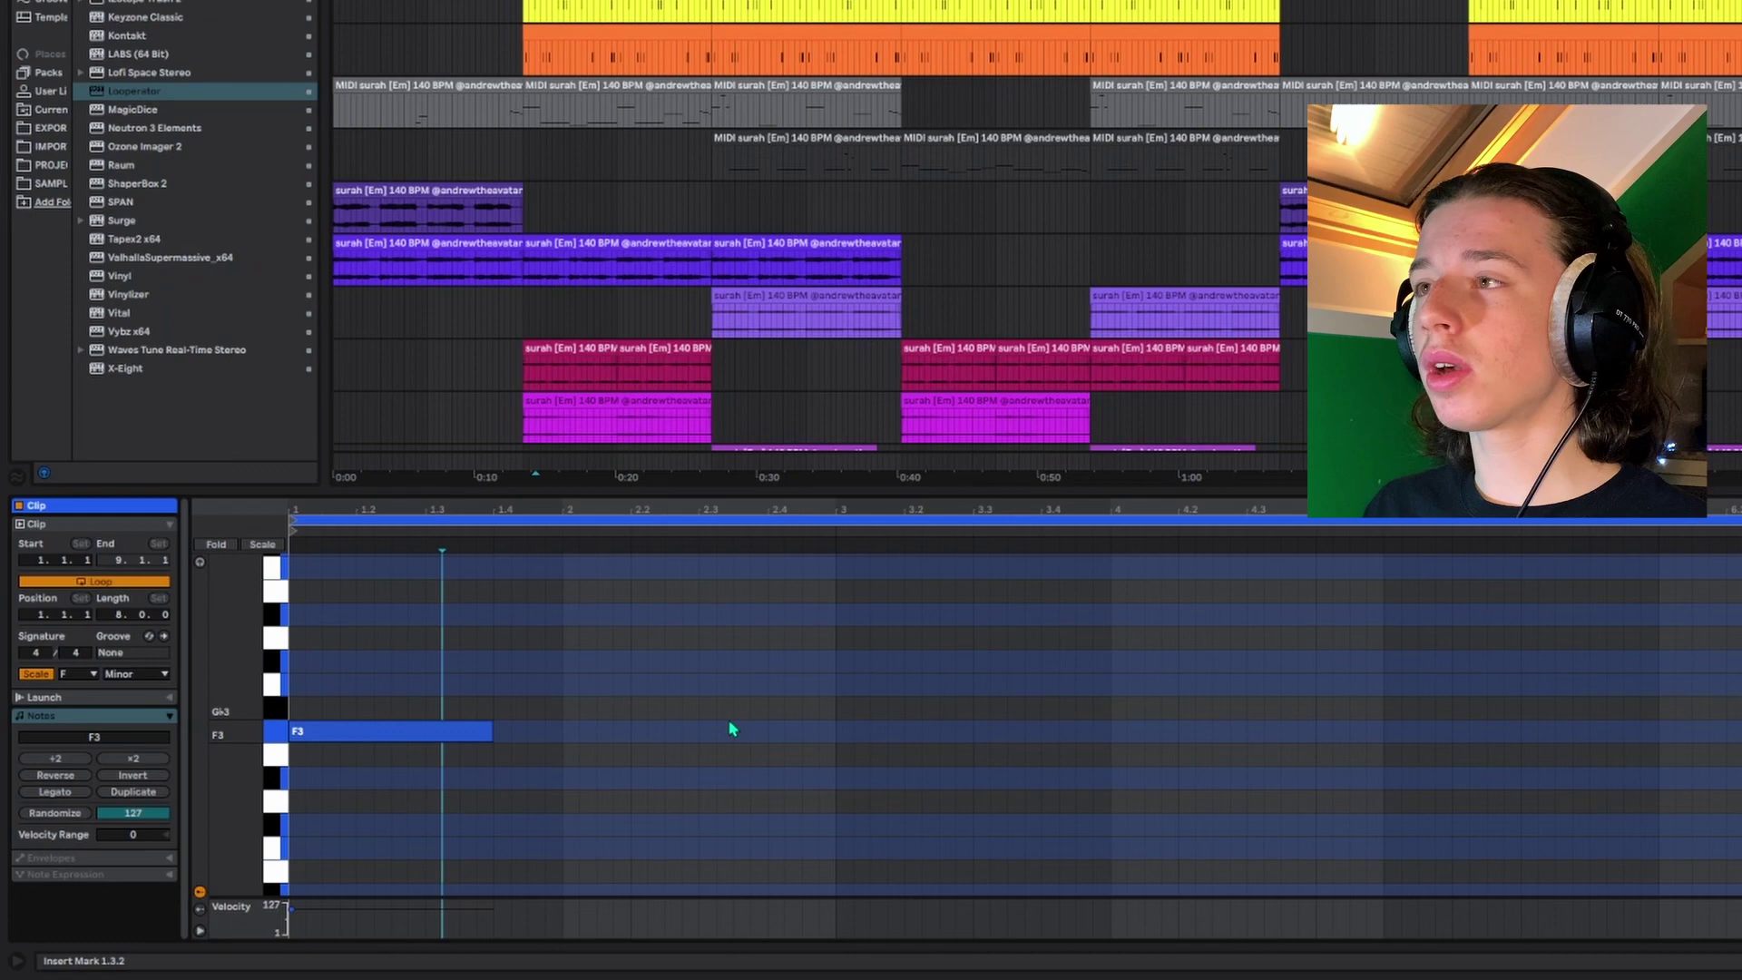
scroll(731, 728, "up", 2)
Copy the F3 note down to D3, lengthen the C4 note, and duplicate the notes transposed down.
key("ctrl+d")
key("Down")
key("Down")
key("Down")
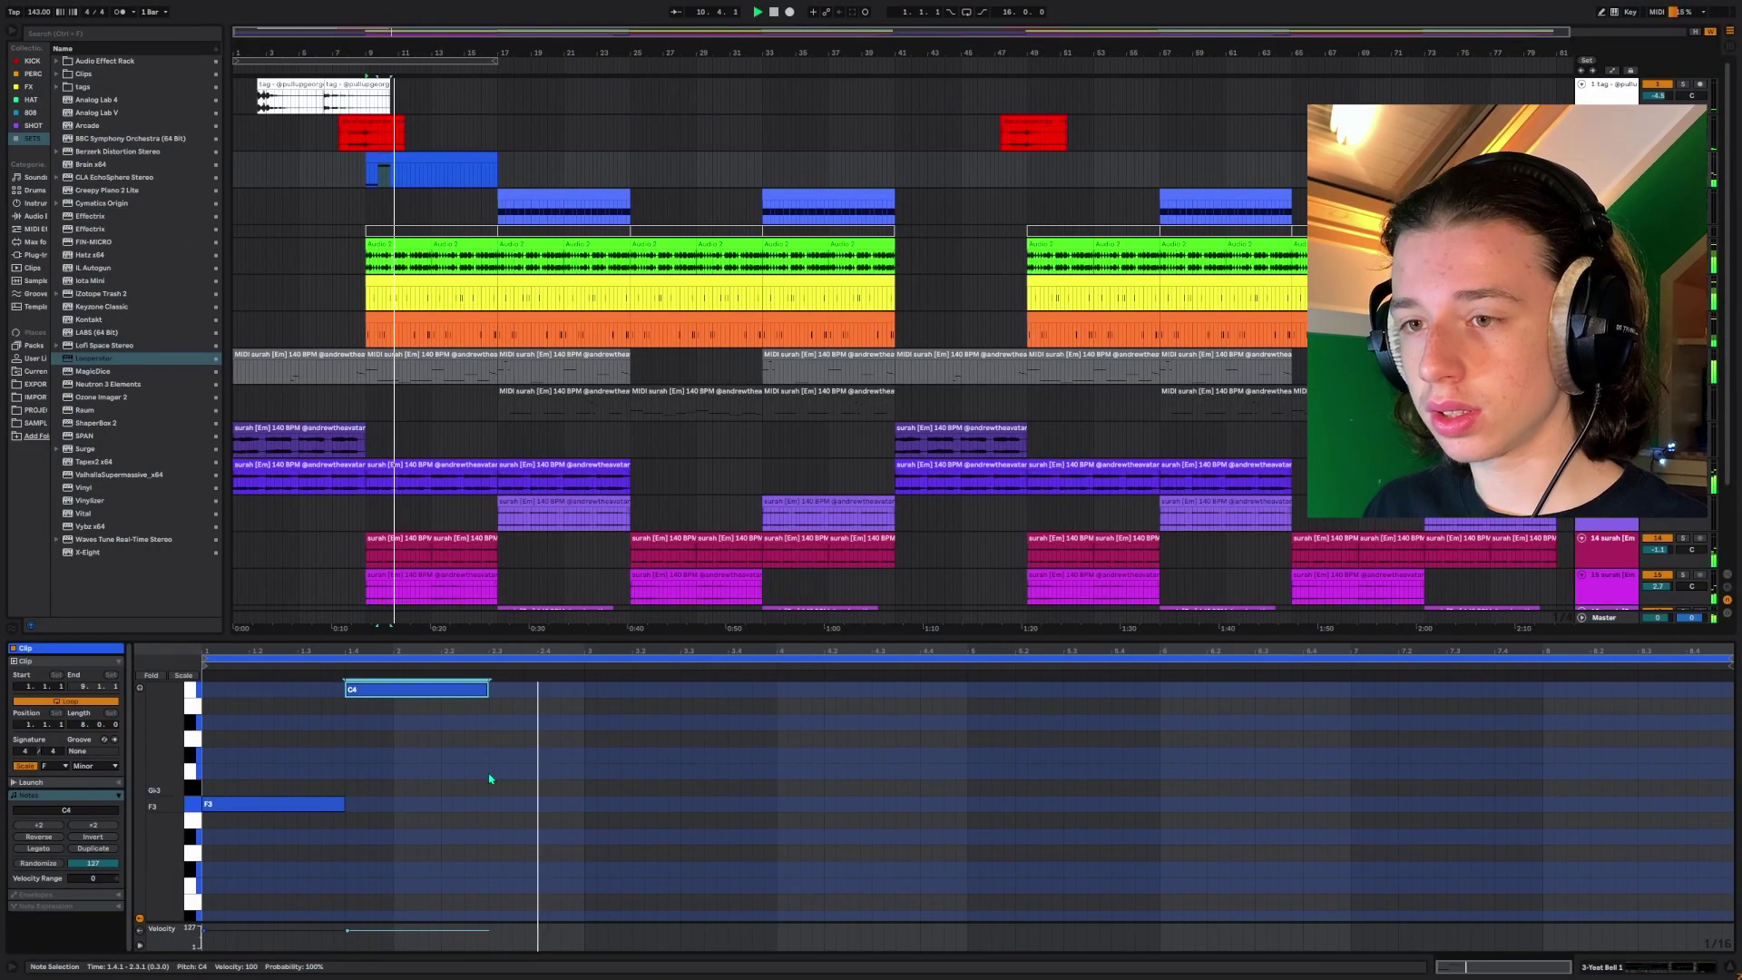
left_click_drag(489, 712, 584, 712)
key("ctrl+a")
key("ctrl+d")
key("Down")
key("Down")
Move the shortened Bb3 note to F3, shorten the Eb3 note, and add a D3 copy.
left_click(966, 745)
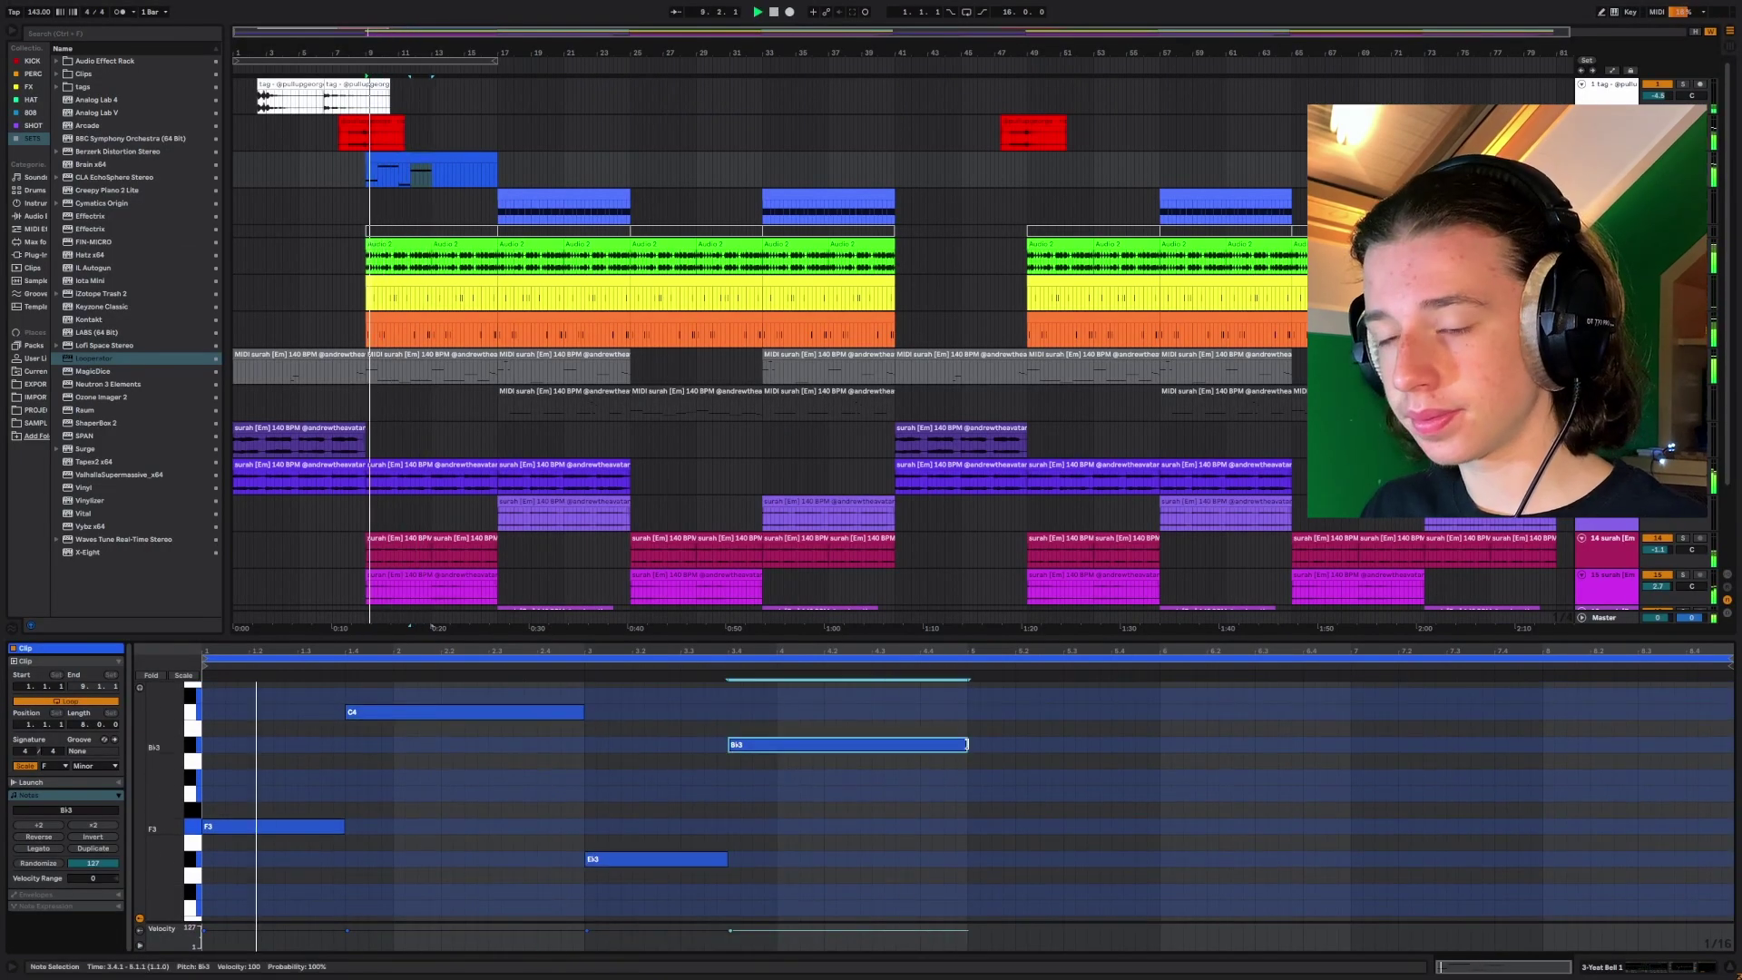
left_click_drag(966, 744, 873, 744)
left_click_drag(799, 744, 655, 859)
left_click_drag(799, 826, 969, 864)
key("ctrl+d")
key("Down")
key("Down")
key("Down")
Raise a note an octave to a shortened Db4, then follow it with a C4 reaching the bar line.
scroll(751, 880, "down", 1)
key("shift+Up")
left_click_drag(969, 751, 791, 751)
key("ctrl+d")
key("Down")
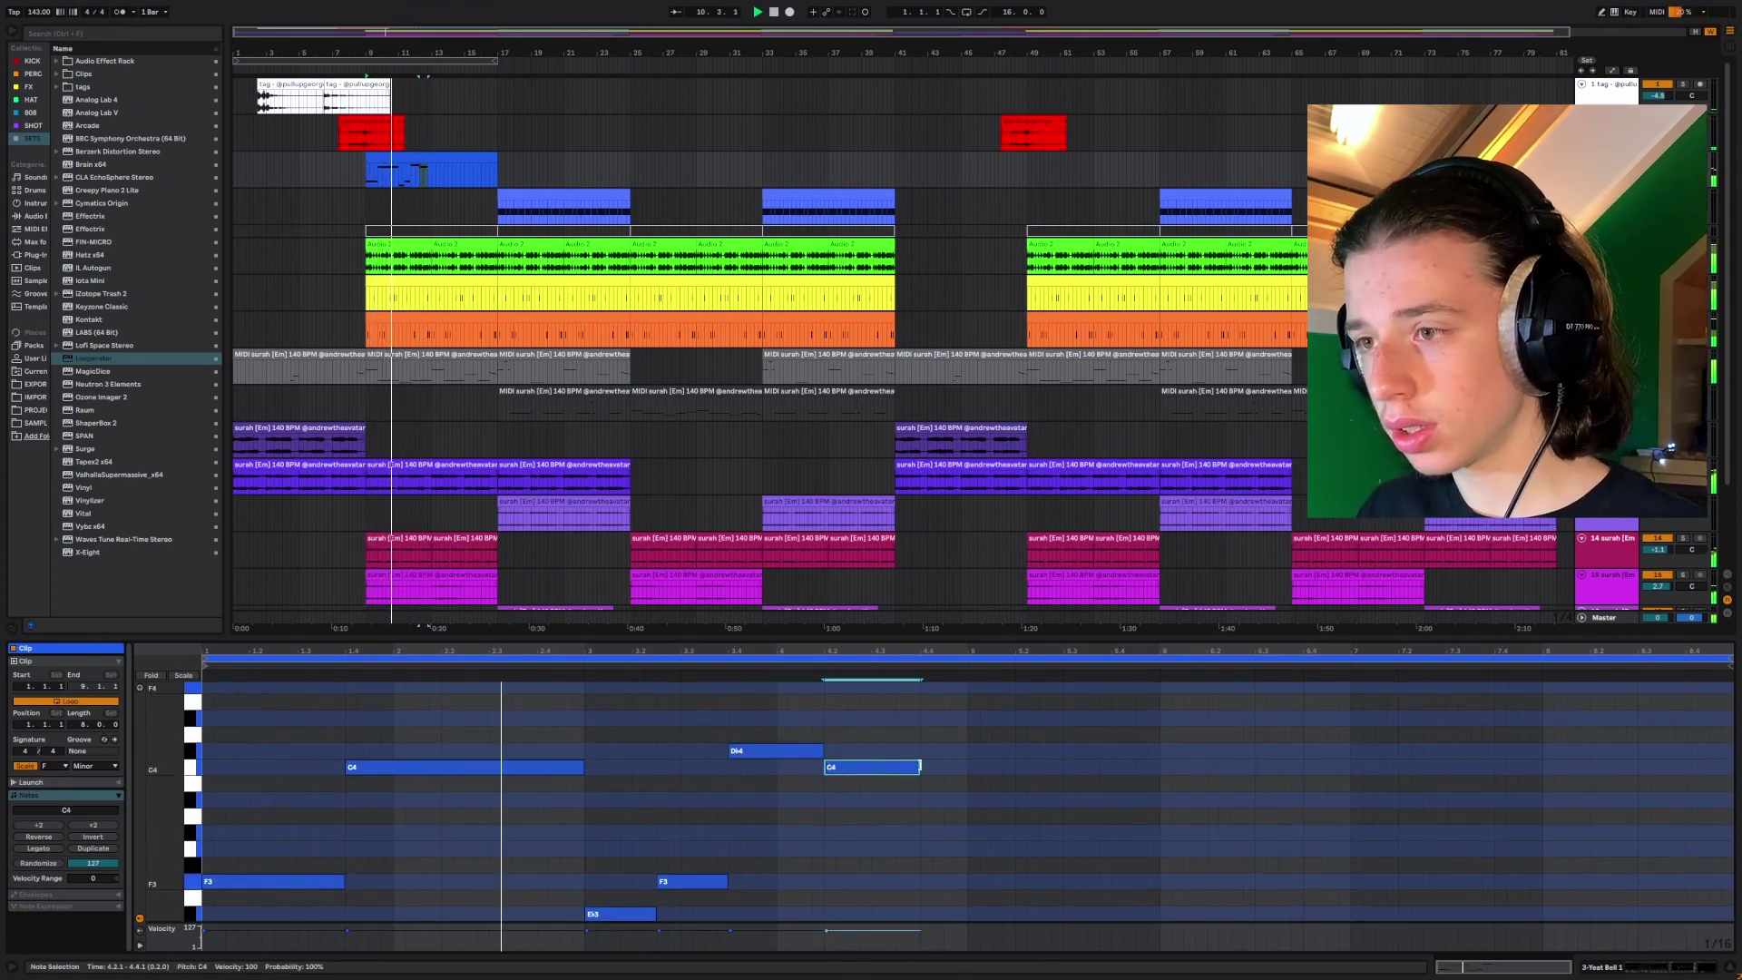
left_click_drag(920, 766, 966, 767)
Repeat the whole bell melody into the next bar and show the Yeat Bell 1 devices.
key("ctrl+a")
key("ctrl+d")
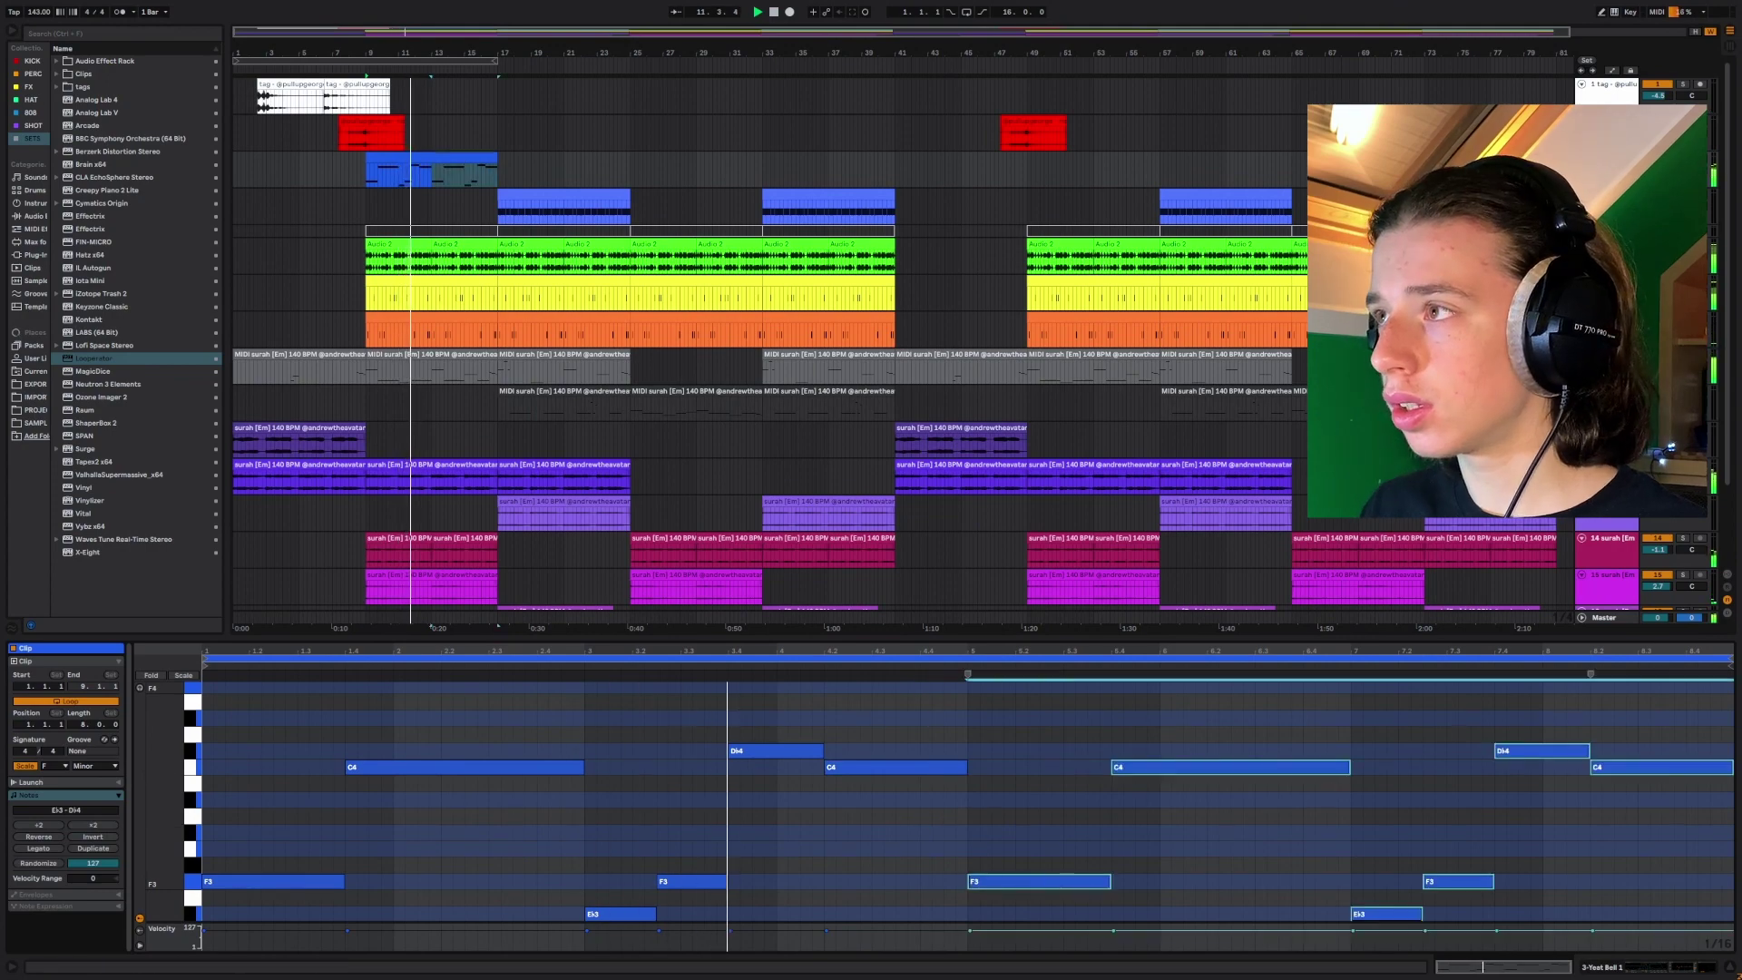
key("shift+Tab")
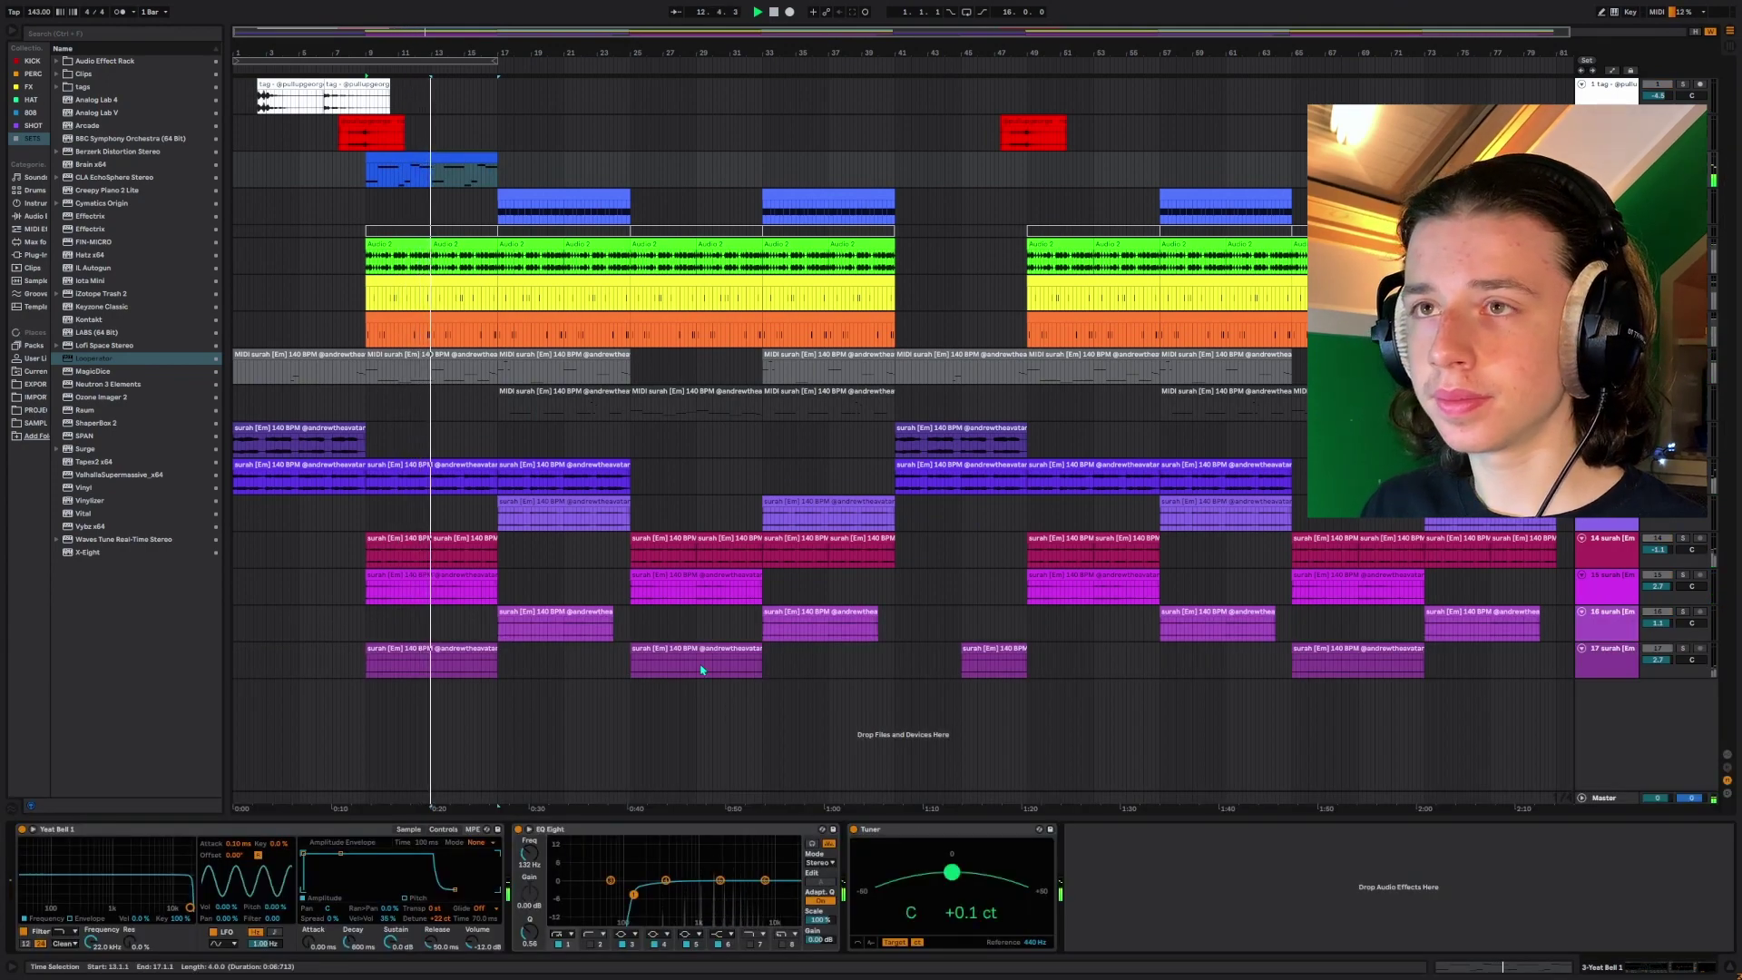
Add a Delay effect to the Yeat Bell 1 track and play the arrangement.
double_click(86, 202)
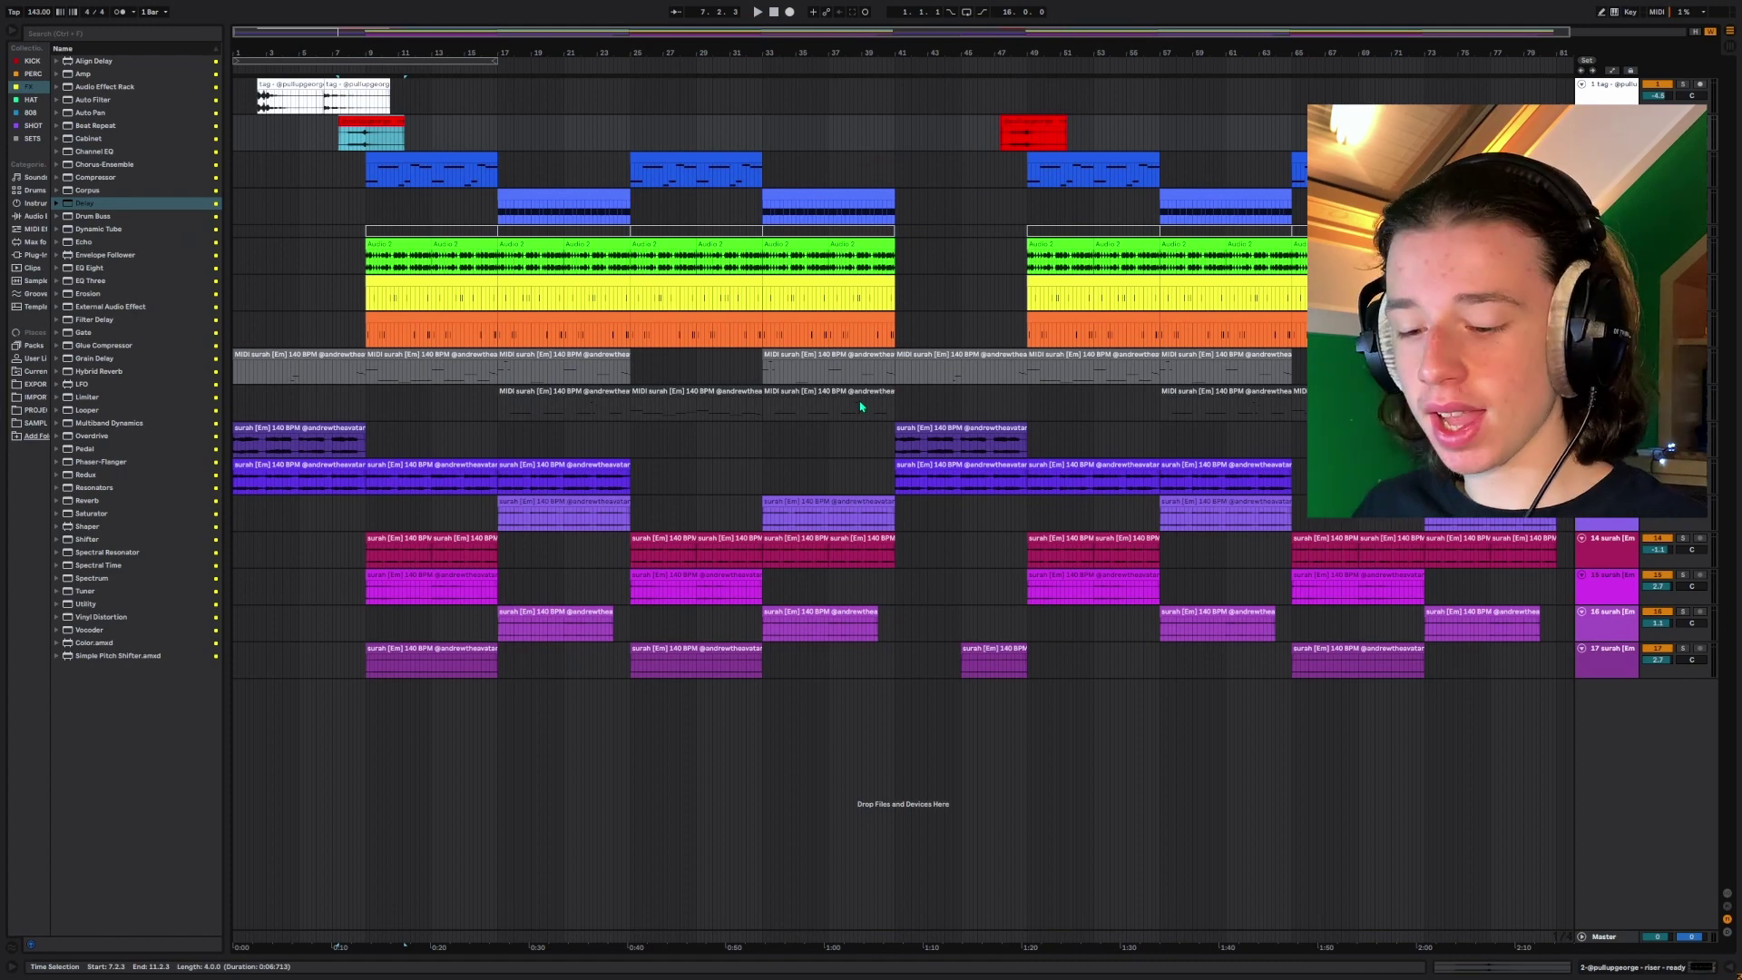
key("space")
key("ctrl+alt+l")
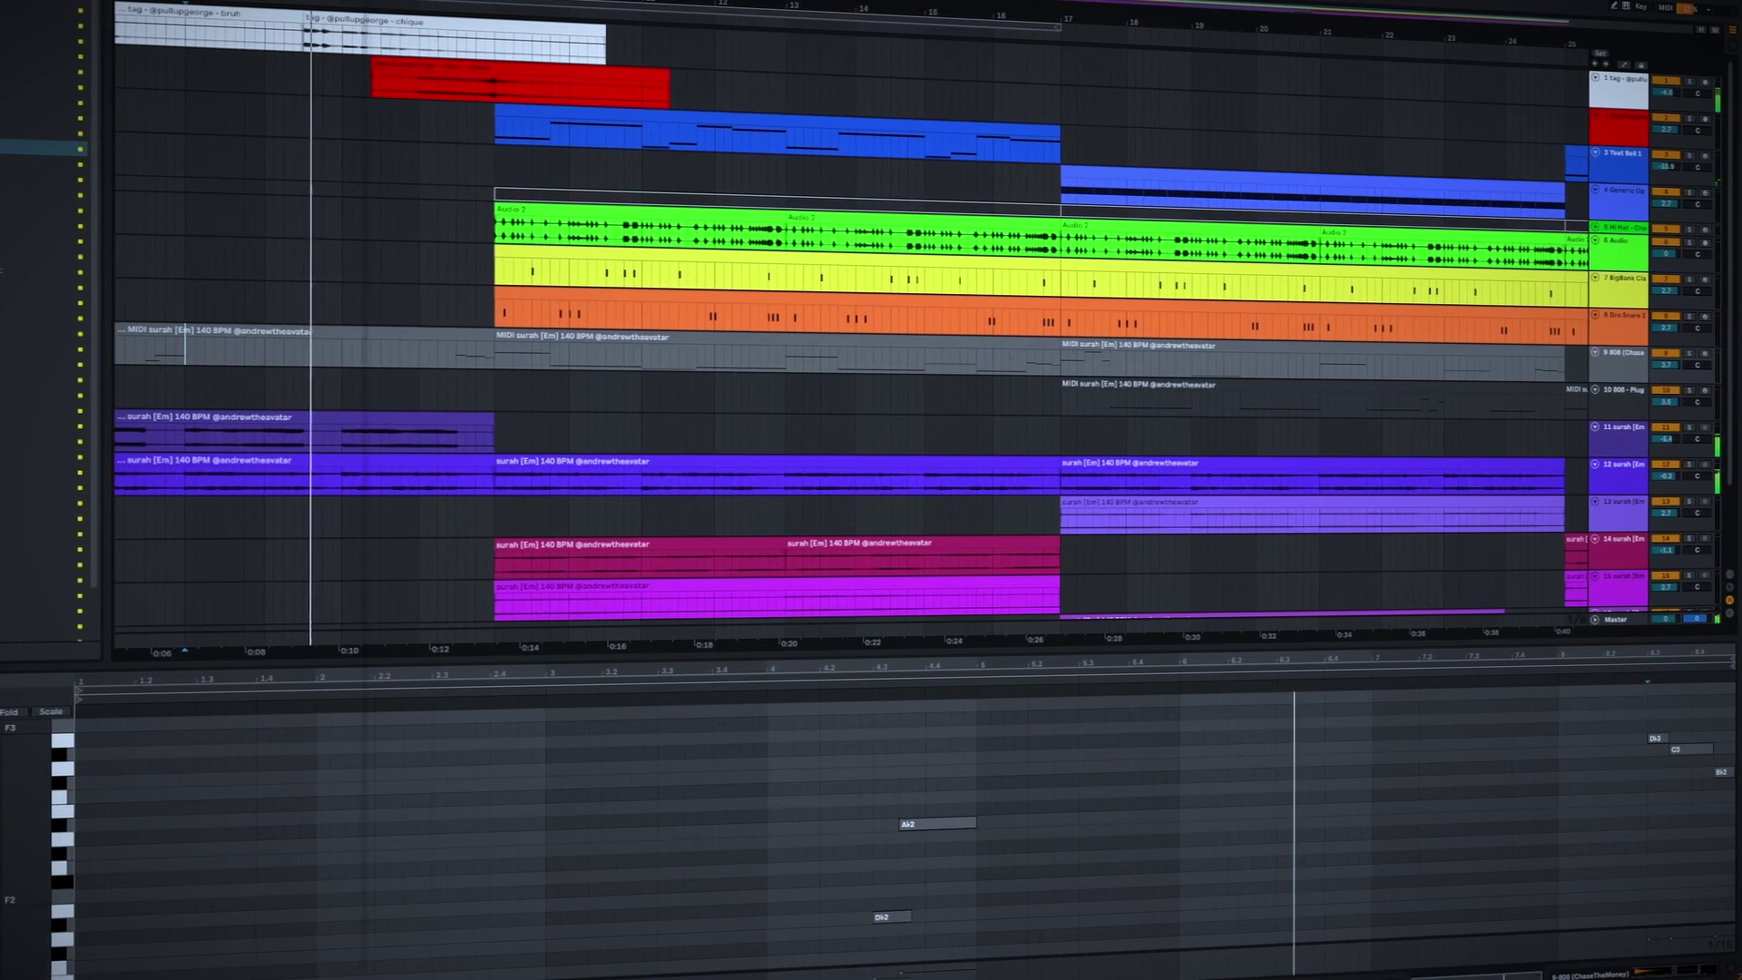
Hide the clip editor, then select track 17 and every arrangement track with Ctrl+A.
scroll(620, 261, "left", 5)
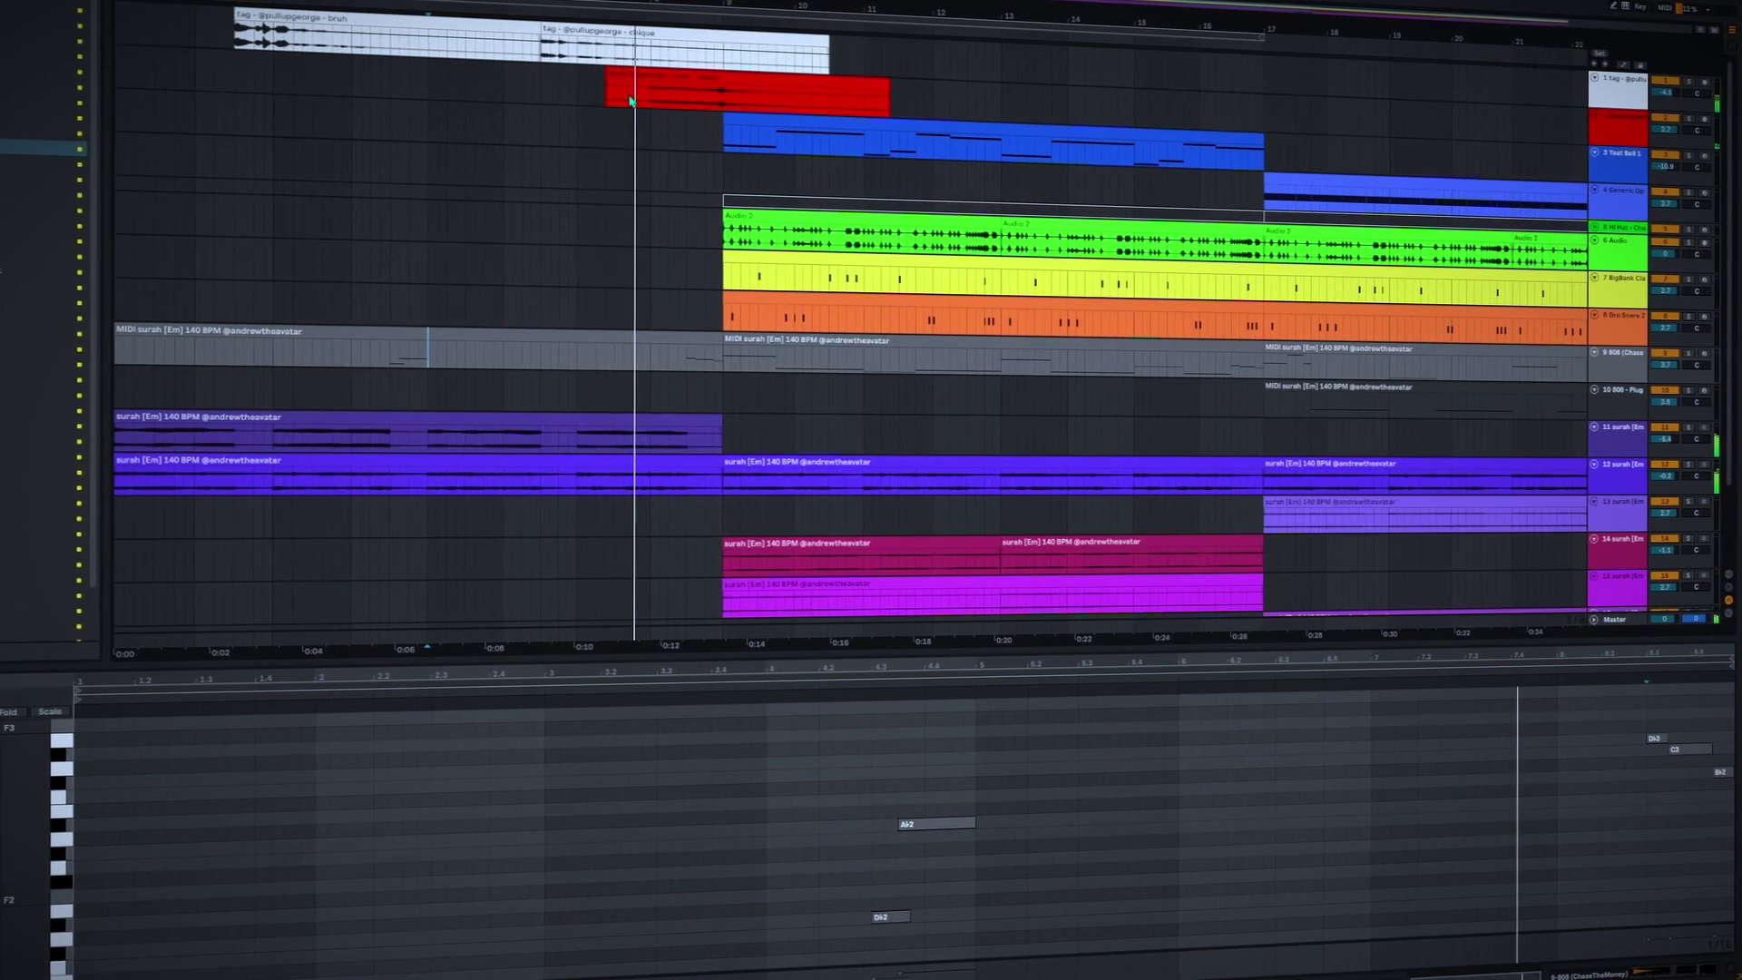
scroll(629, 199, "down", 3)
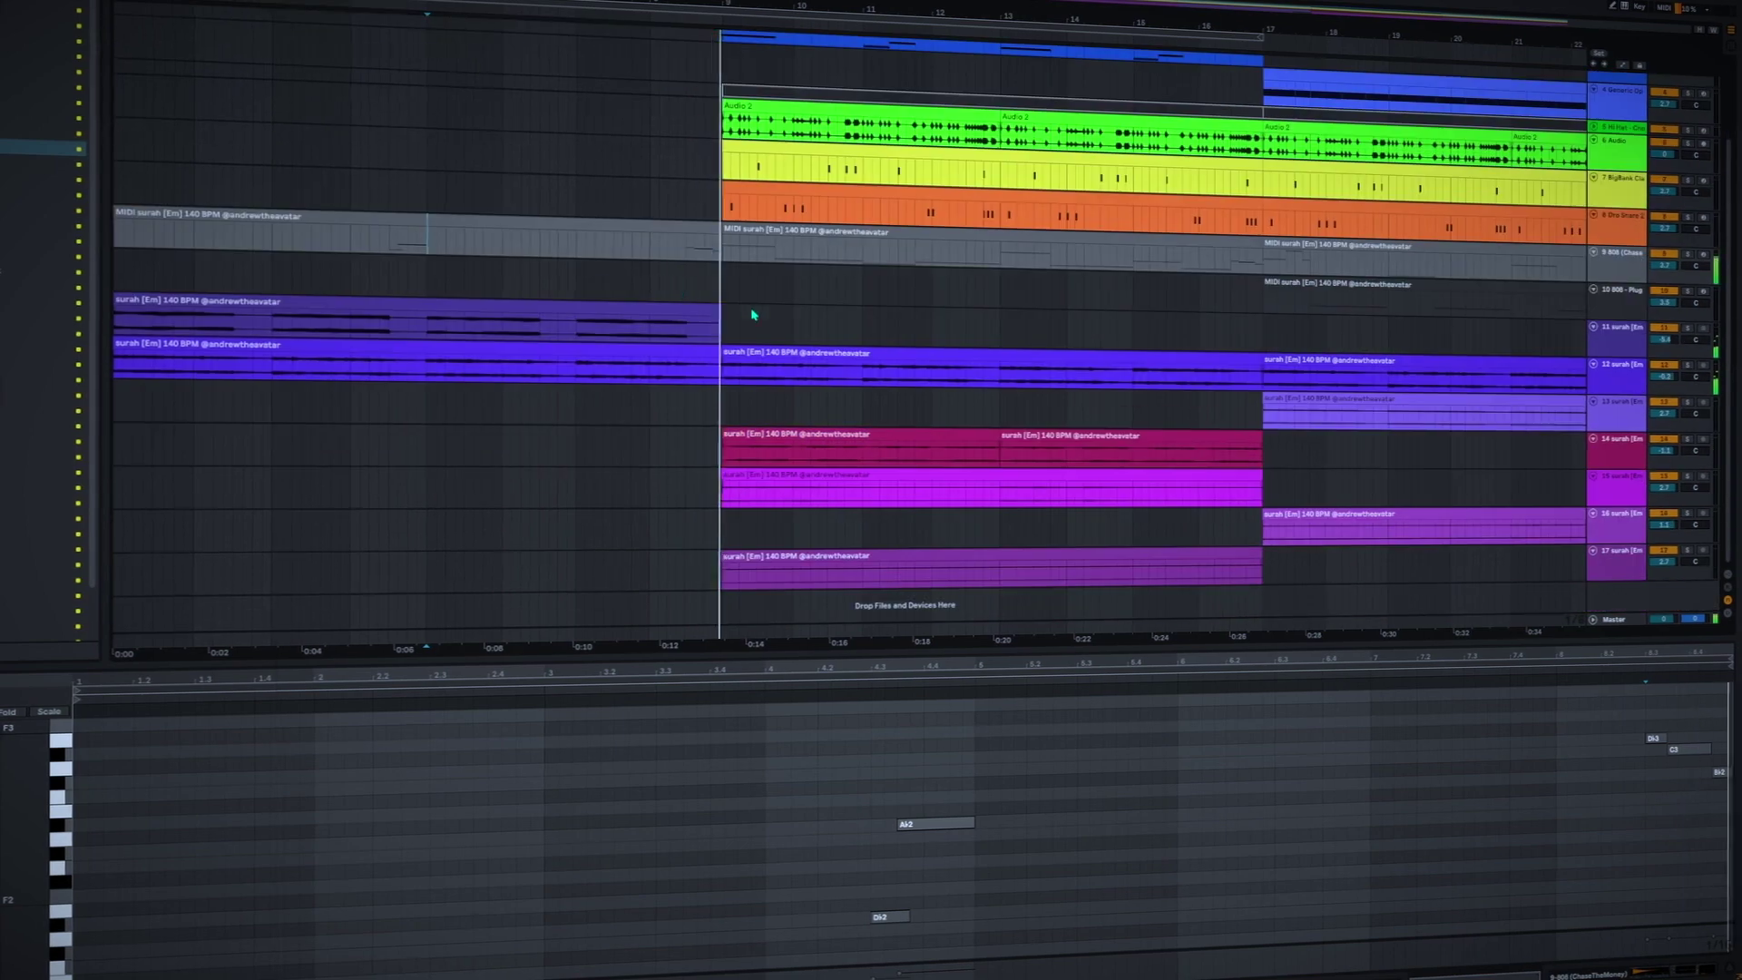
scroll(749, 315, "up", 3)
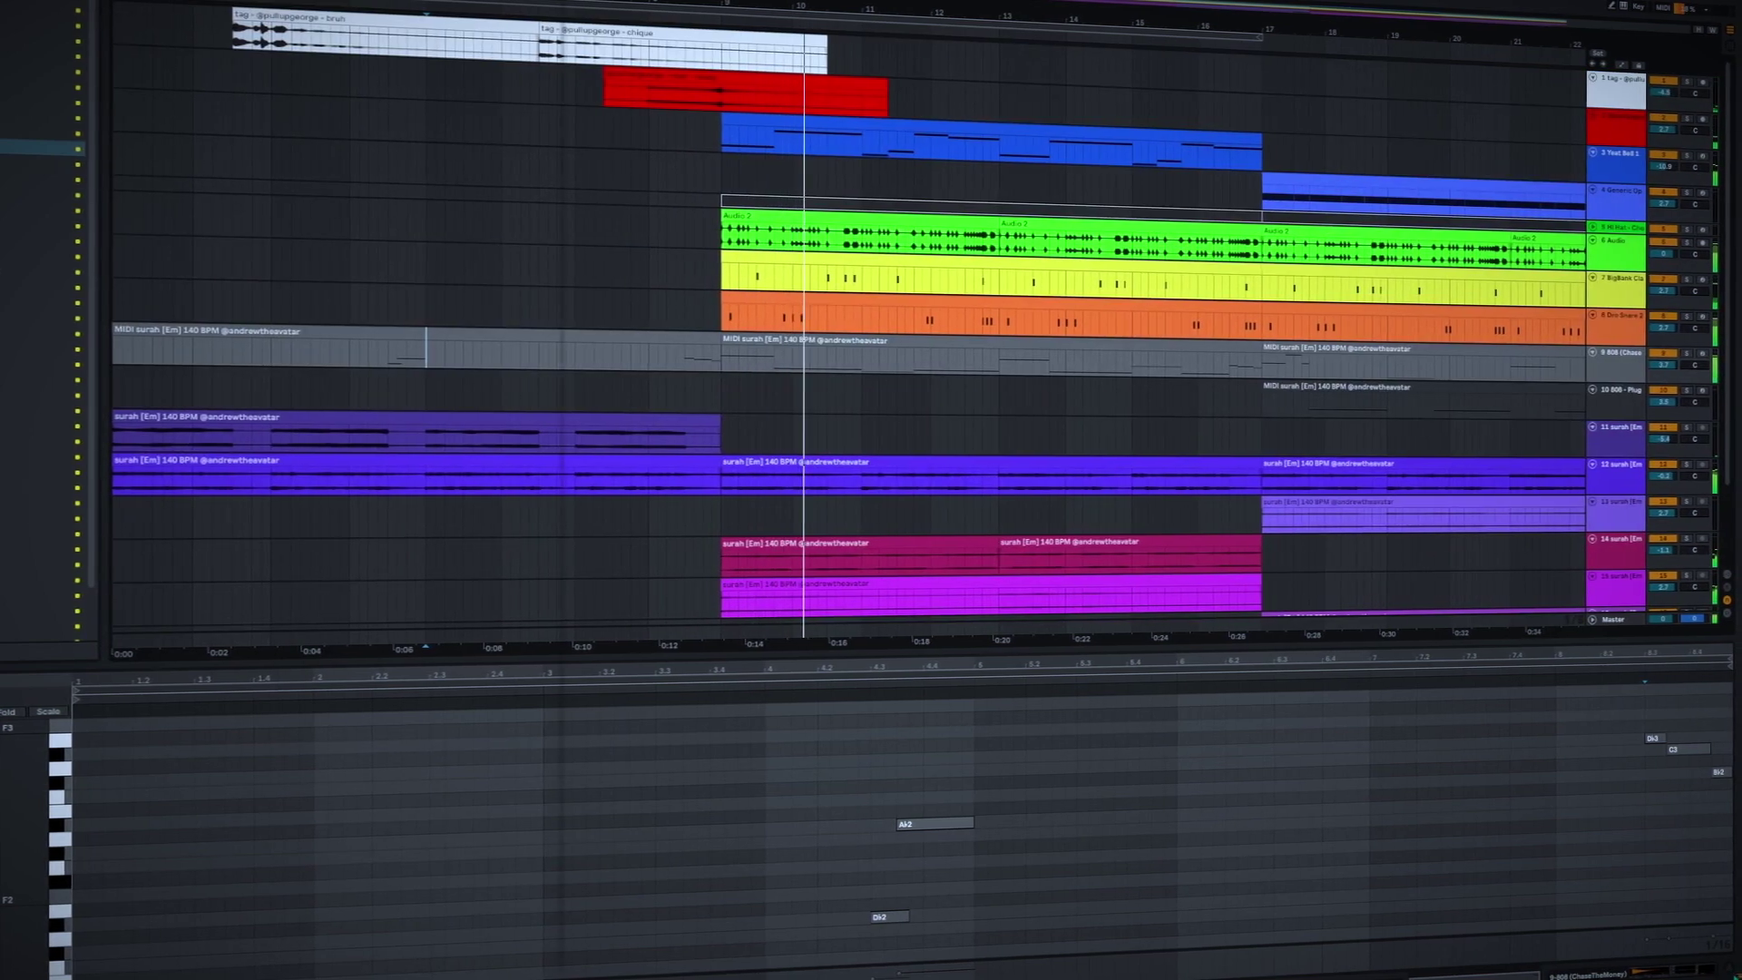
left_click(1732, 973)
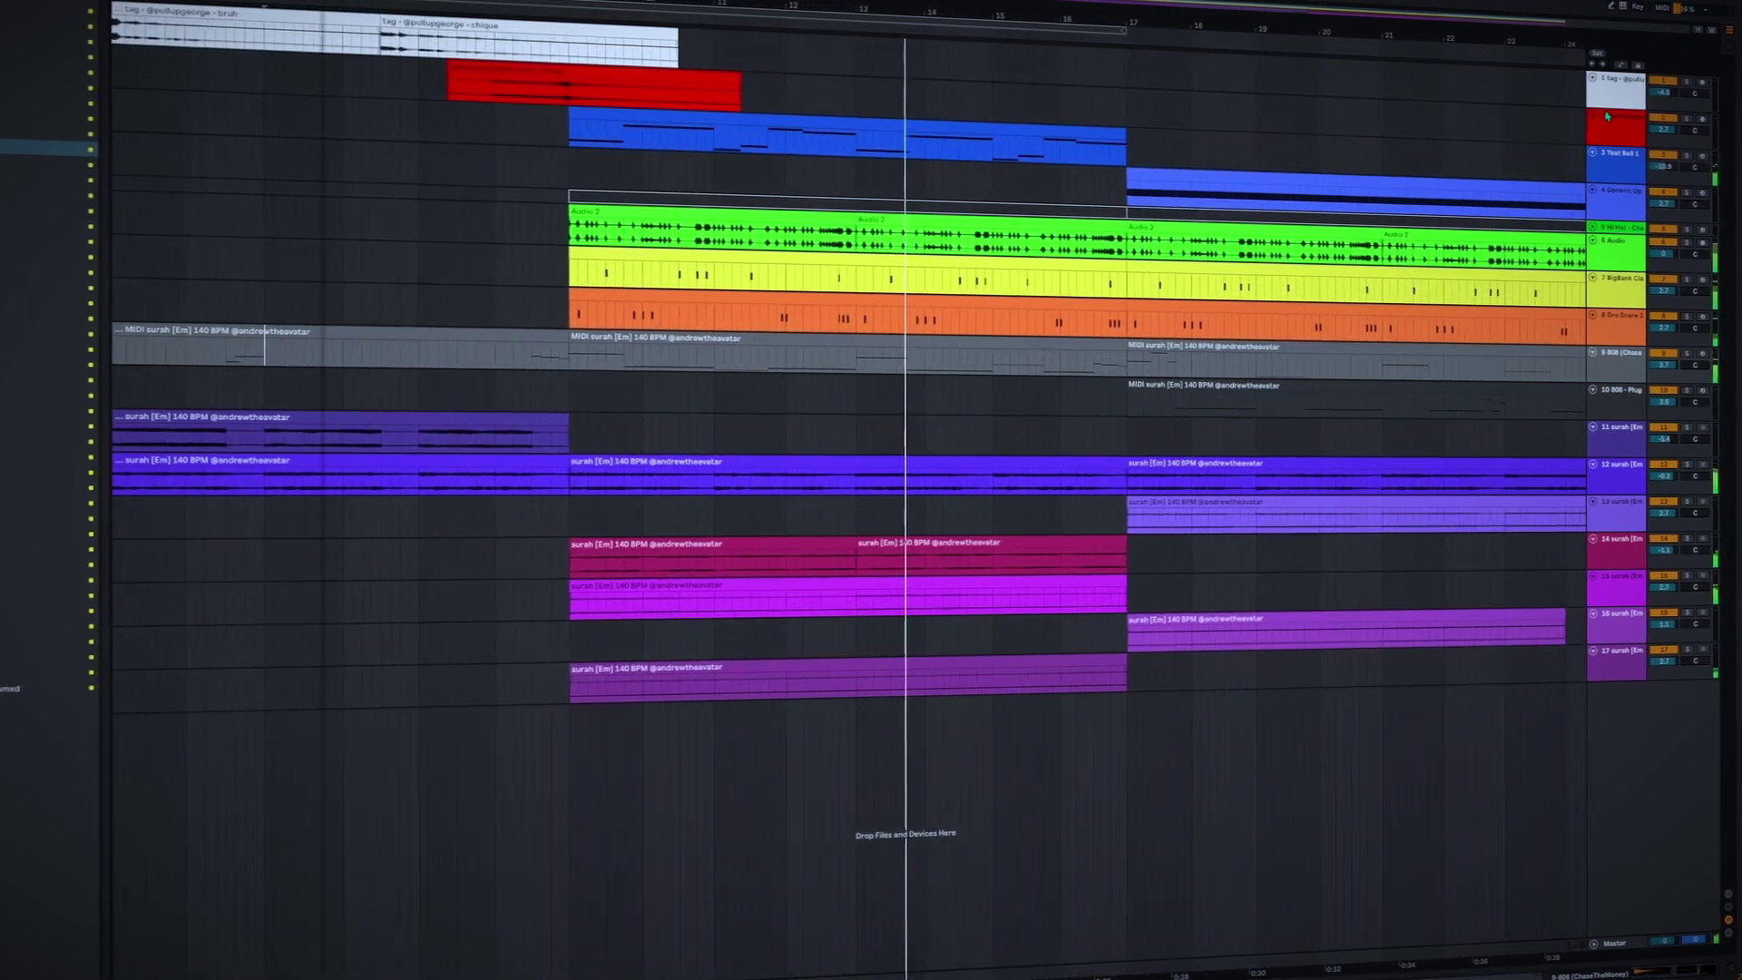
left_click(1620, 651)
key("ctrl+a")
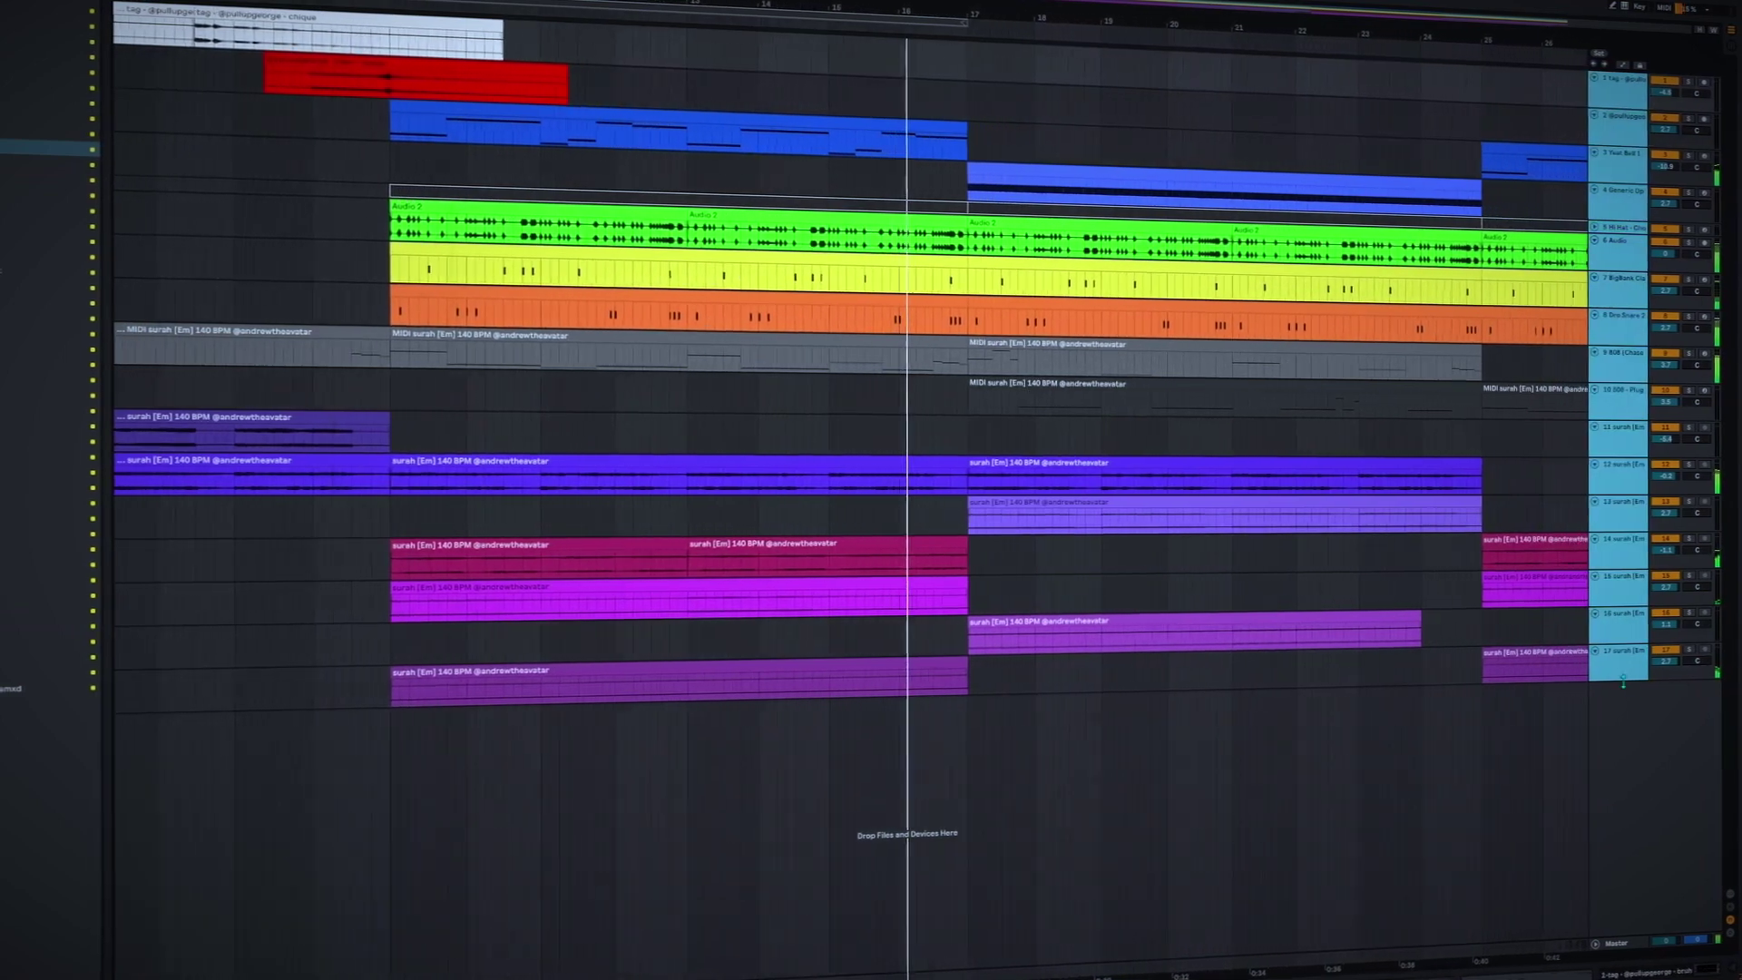